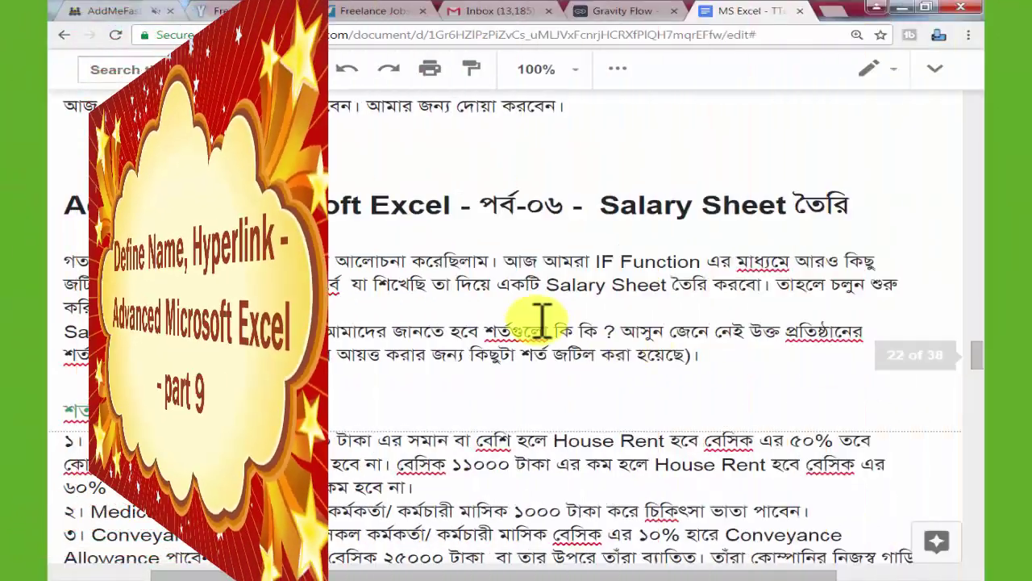
Scroll the tutorial to the 'Define Name, Hyperlink - Advanced Microsoft Excel - part 9' heading.
{"action": "scroll", "coordinate": [537, 322], "scroll_direction": "up", "scroll_amount": 10}
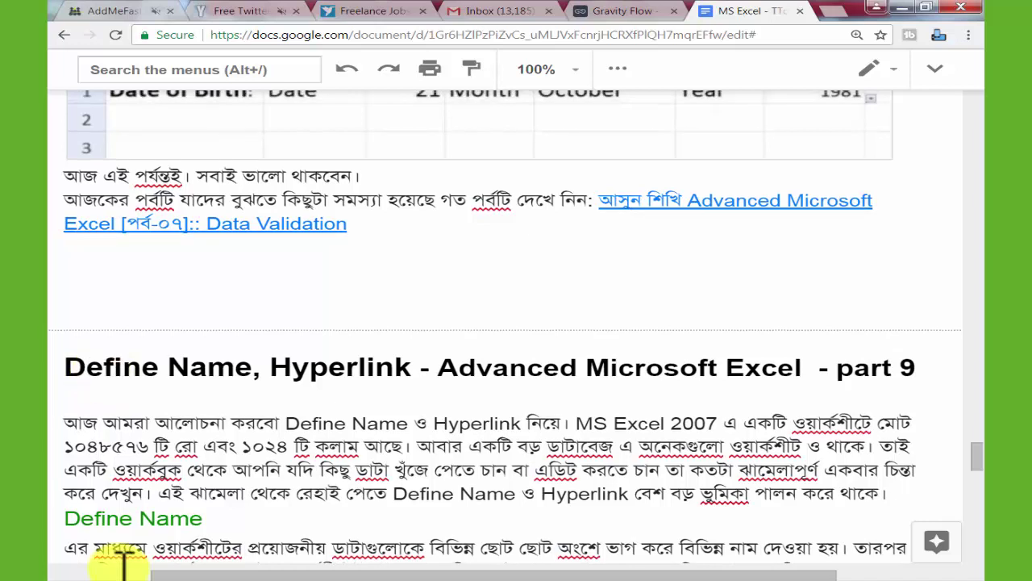
{"action": "scroll", "coordinate": [127, 559], "scroll_direction": "up", "scroll_amount": 1}
{"action": "left_click", "coordinate": [231, 440]}
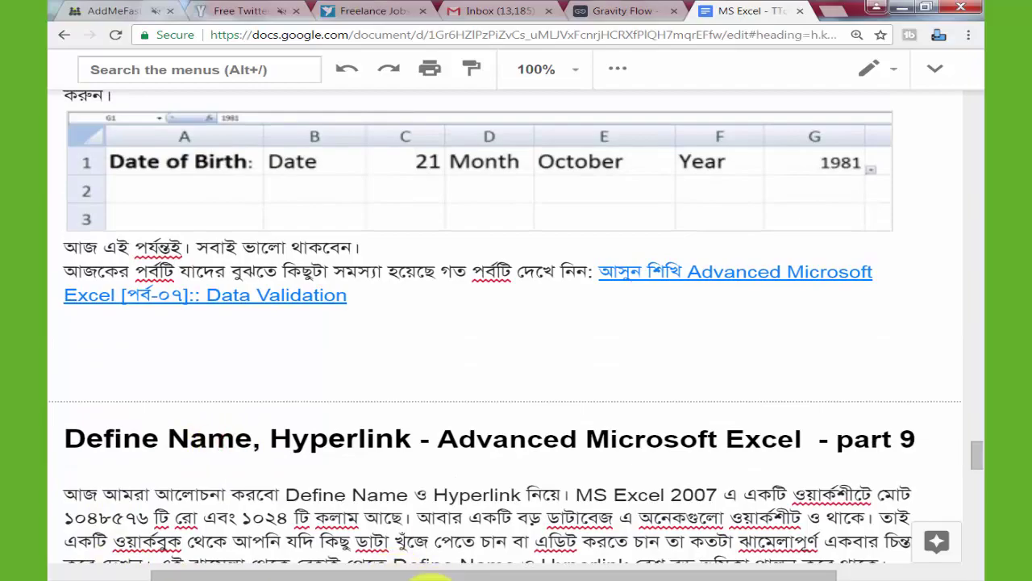
Jump to Excel's last cell XFD1048576, then go back to the Google Docs tutorial.
{"action": "key", "text": "alt+Tab"}
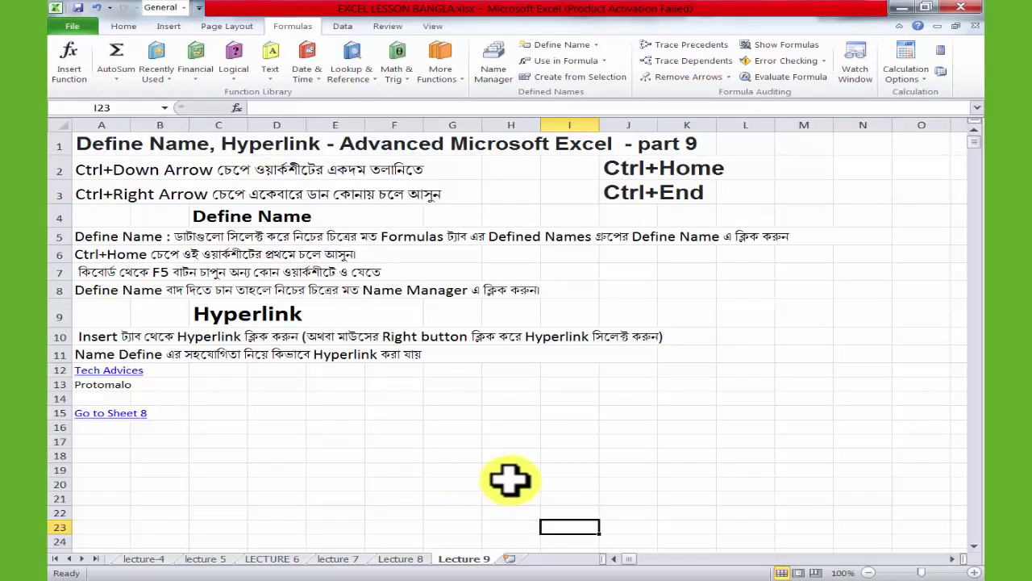
{"action": "key", "text": "ctrl+End"}
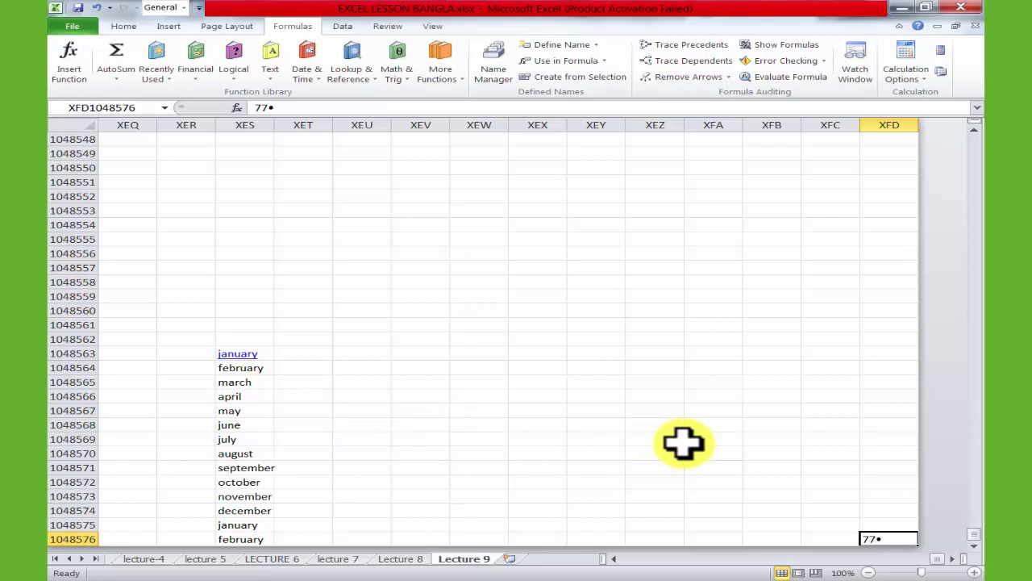
{"action": "scroll", "coordinate": [786, 415], "scroll_direction": "up", "scroll_amount": 4}
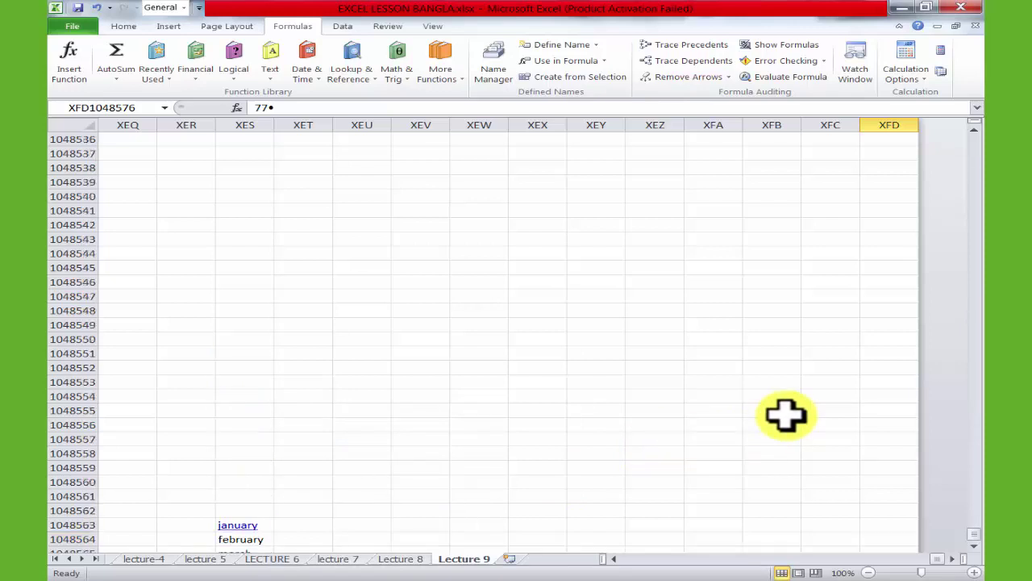
{"action": "scroll", "coordinate": [785, 414], "scroll_direction": "up", "scroll_amount": 7}
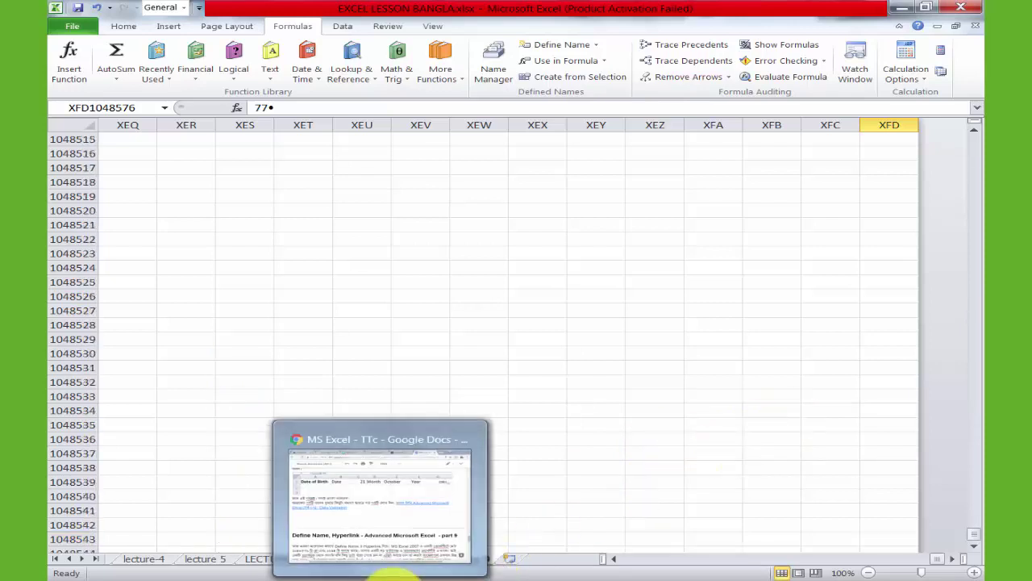
{"action": "left_click", "coordinate": [387, 575]}
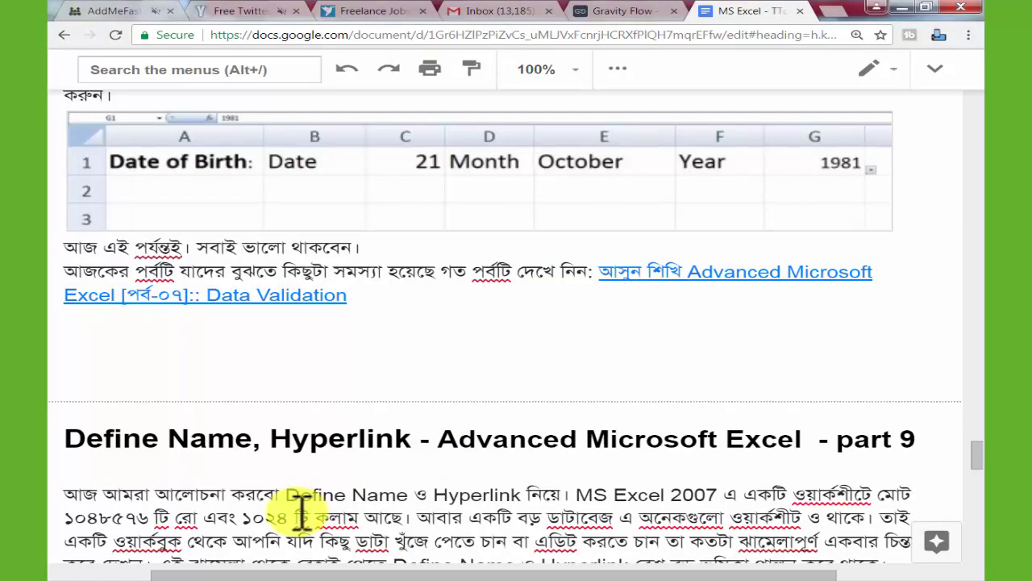
Read on in the Define Name section, select column XEV, and return to the Excel workbook.
{"action": "scroll", "coordinate": [564, 525], "scroll_direction": "down", "scroll_amount": 2}
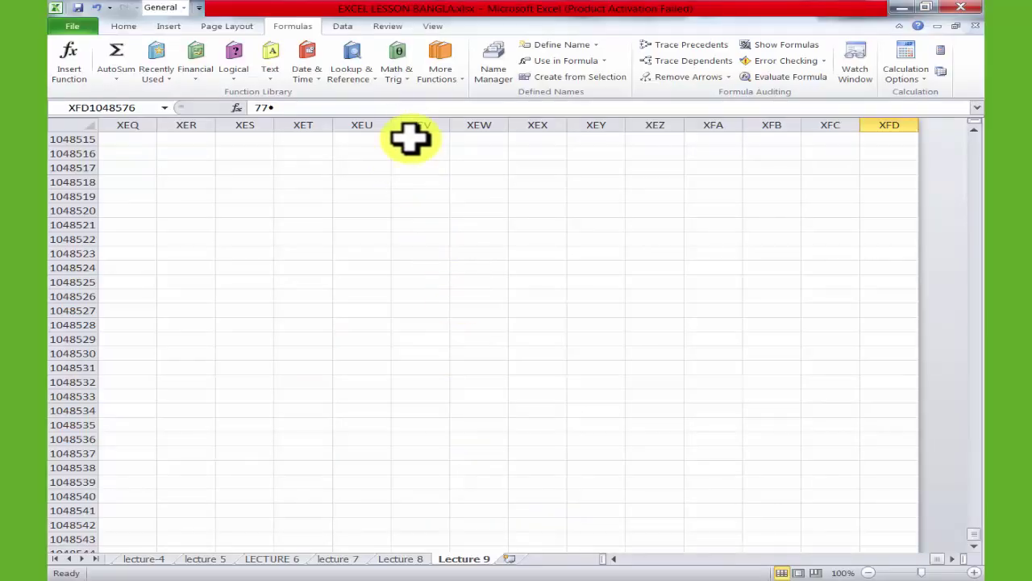
{"action": "left_click", "coordinate": [419, 125]}
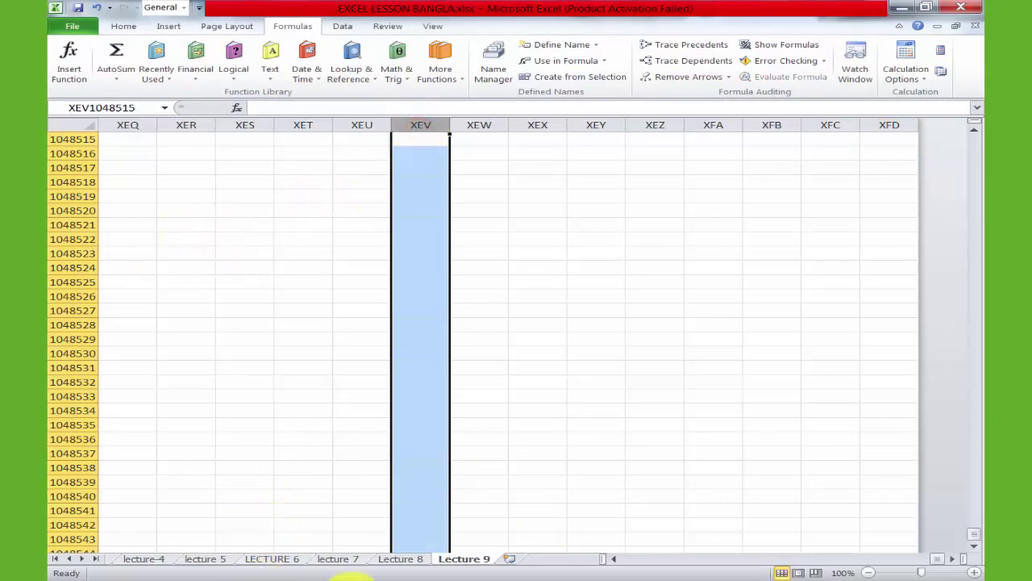
{"action": "left_click", "coordinate": [432, 571]}
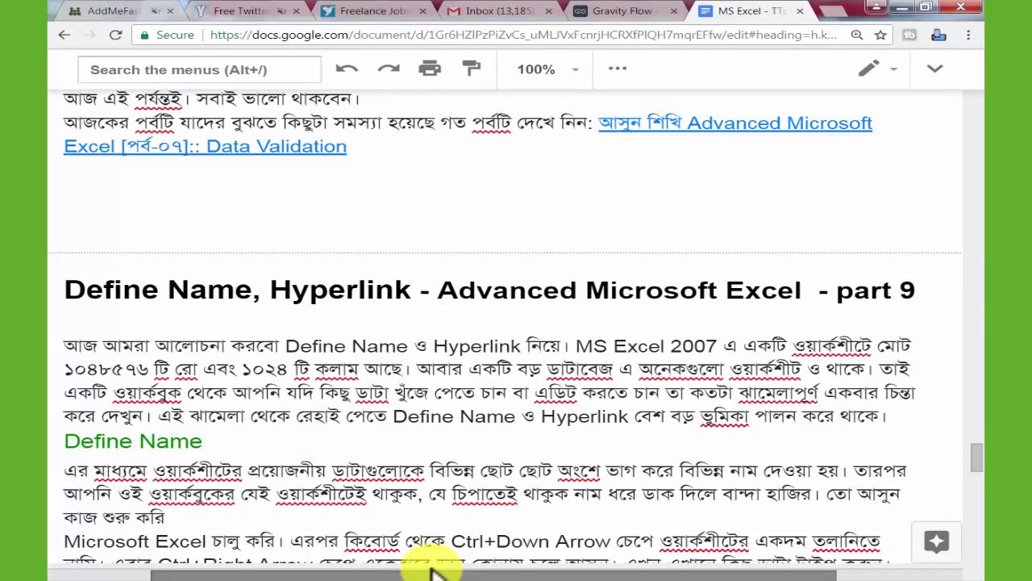
{"action": "left_click", "coordinate": [439, 574]}
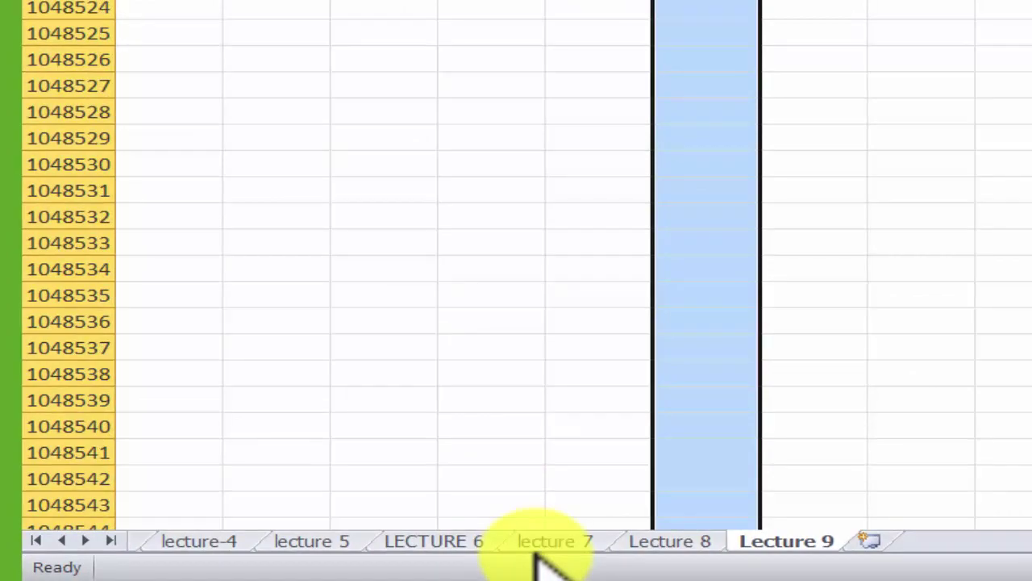
Bring the Google Docs tutorial's part 9 Define Name introduction to the front.
{"action": "left_click", "coordinate": [587, 572]}
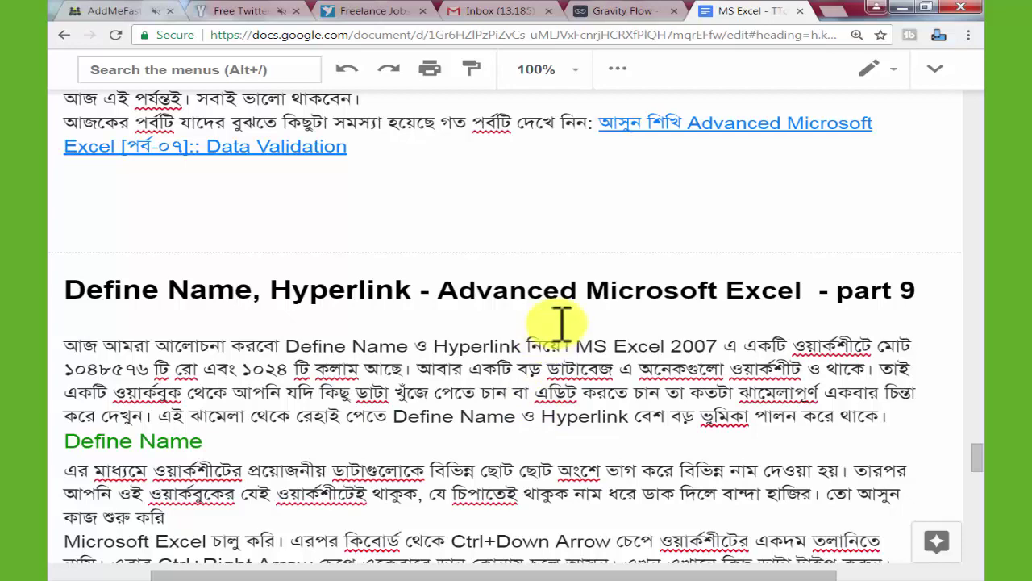
Highlight the Define Name paragraphs about naming the month list.
{"action": "scroll", "coordinate": [560, 322], "scroll_direction": "down", "scroll_amount": 2}
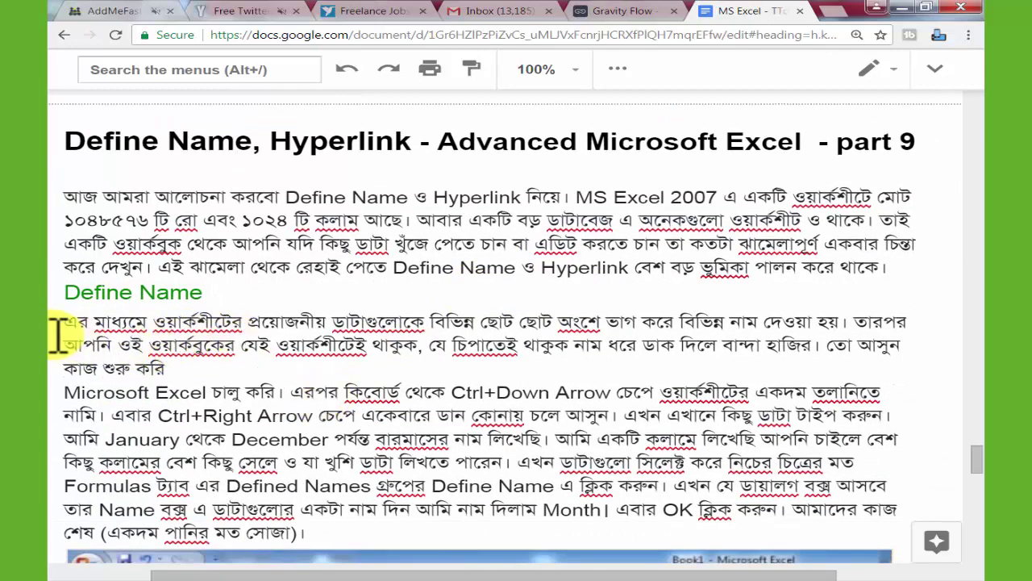
{"action": "left_click_drag", "start_coordinate": [65, 324], "coordinate": [381, 326]}
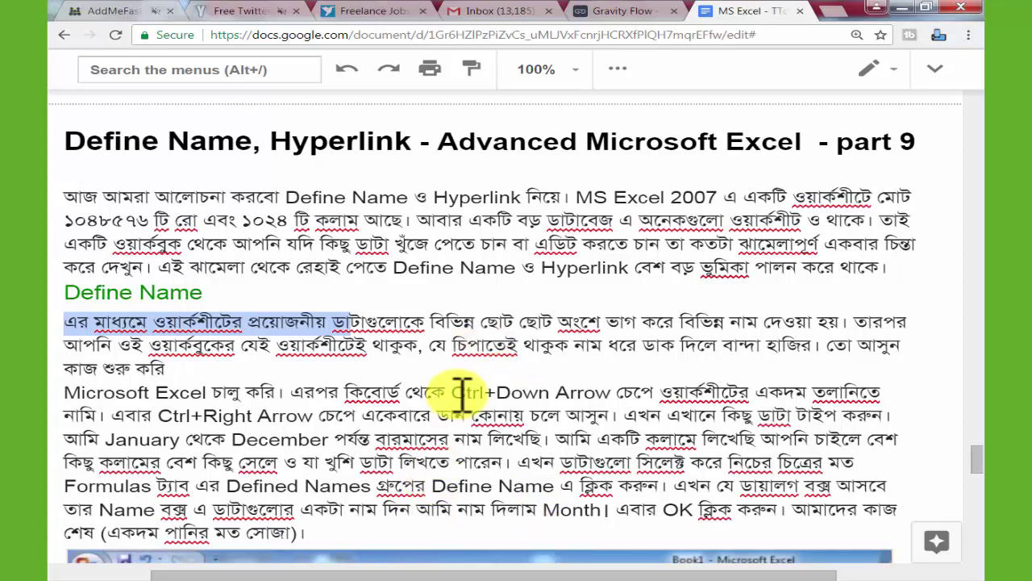
{"action": "left_click_drag", "start_coordinate": [459, 395], "coordinate": [536, 401]}
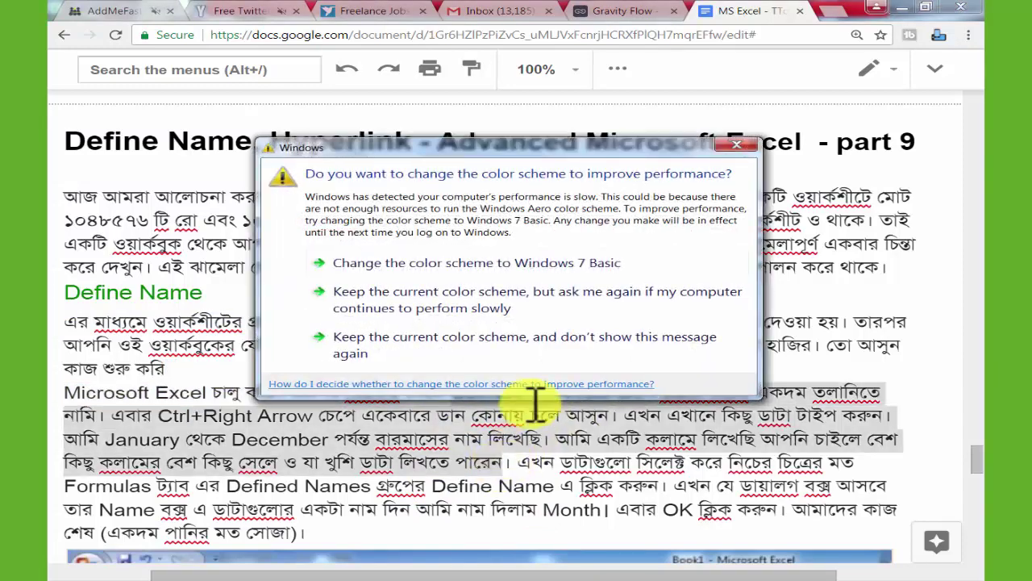
Dismiss the Windows colour-scheme prompt and scroll back up the tutorial.
{"action": "left_click", "coordinate": [546, 346]}
{"action": "left_click_drag", "start_coordinate": [512, 553], "coordinate": [475, 575]}
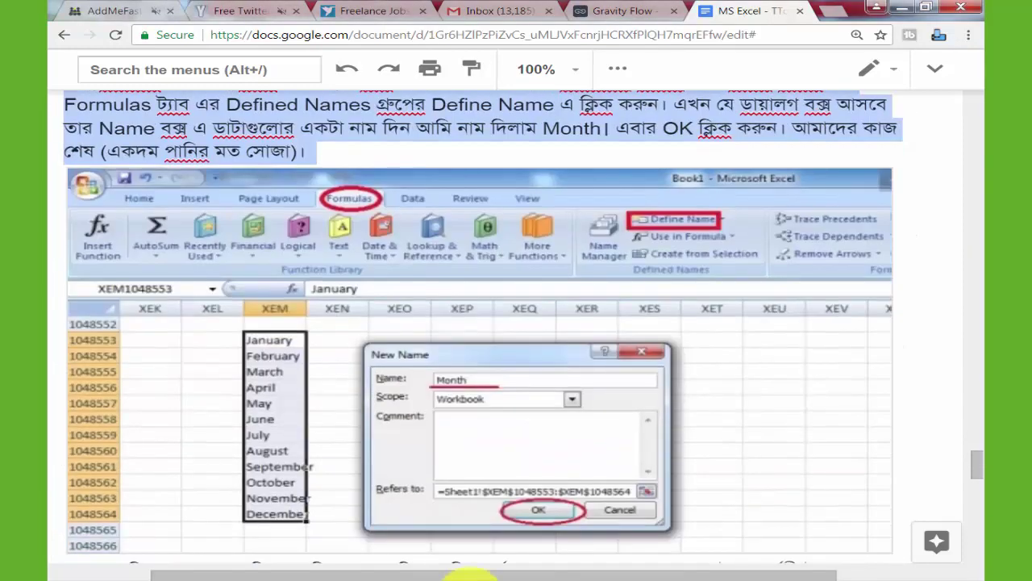
{"action": "scroll", "coordinate": [700, 375], "scroll_direction": "up", "scroll_amount": 2}
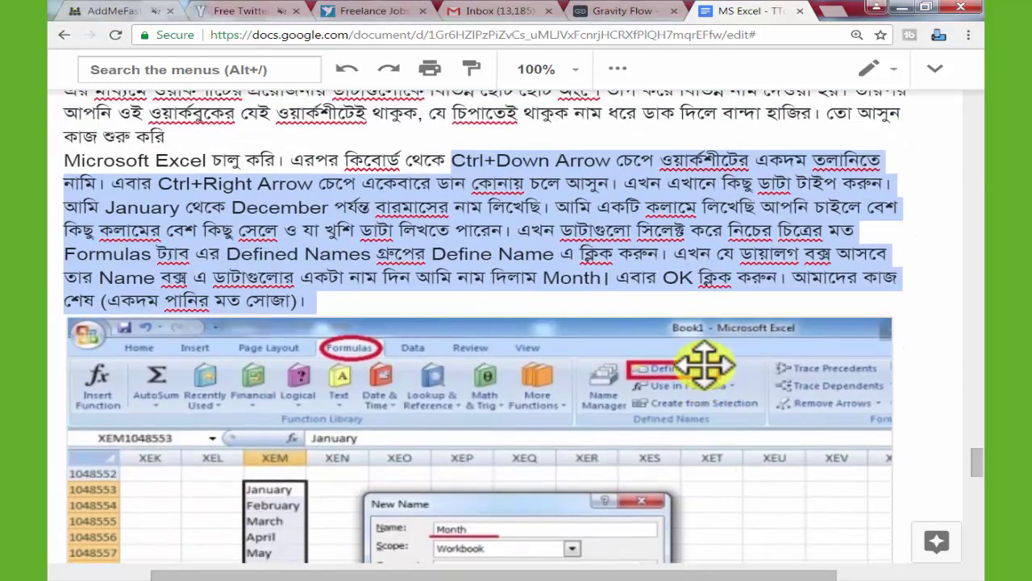
{"action": "scroll", "coordinate": [704, 366], "scroll_direction": "up", "scroll_amount": 2}
Select a single cell, jump to XFD1048576, then up to XFD1.
{"action": "left_click", "coordinate": [427, 568]}
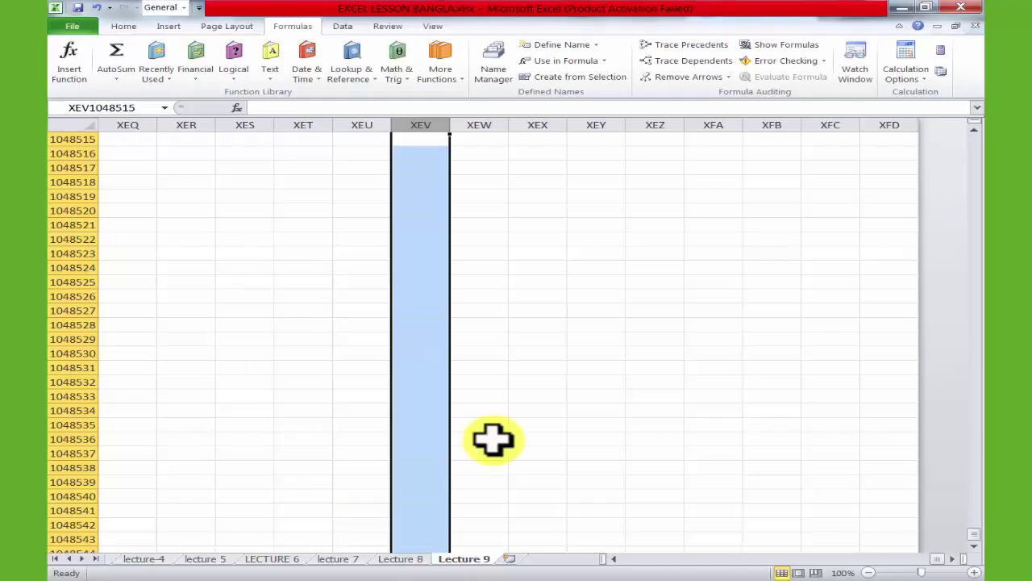
{"action": "left_click", "coordinate": [537, 423]}
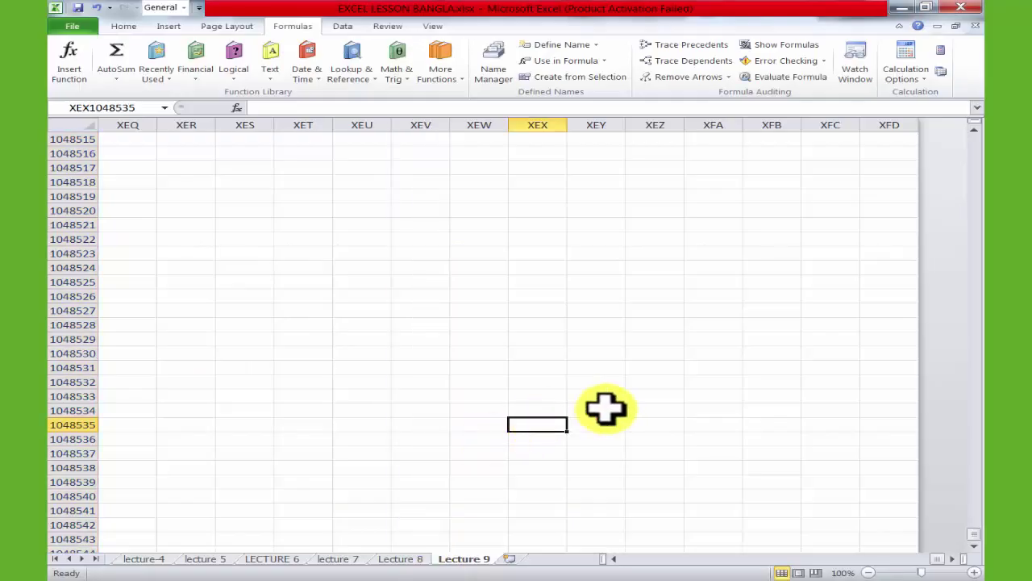
{"action": "left_click", "coordinate": [1026, 577]}
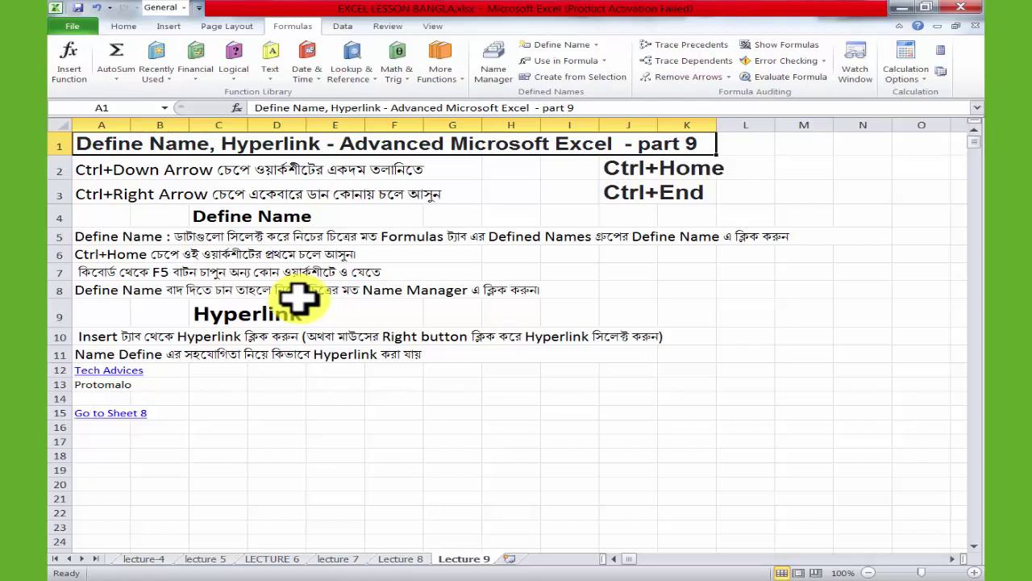
{"action": "key", "text": "ctrl+End"}
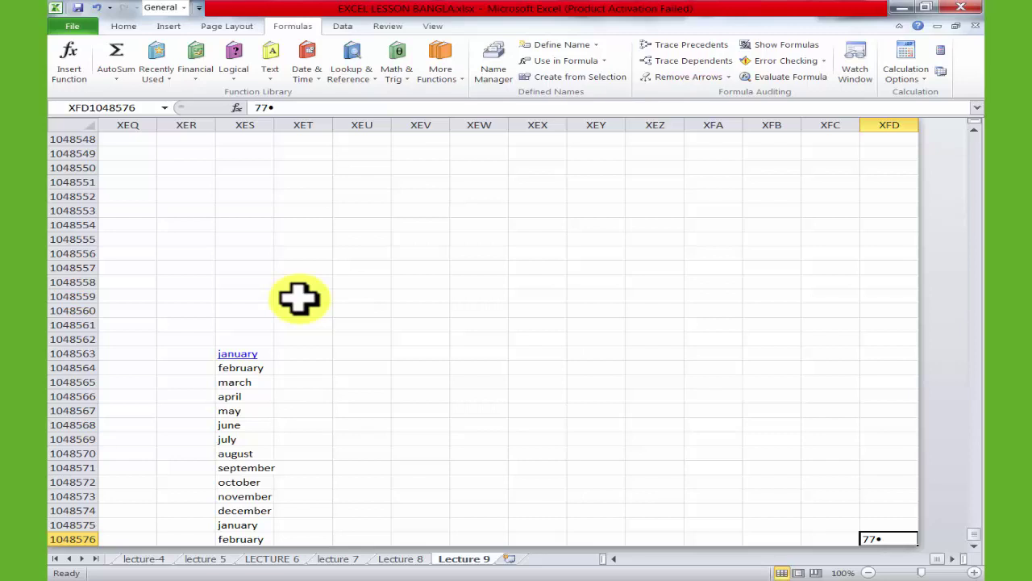
{"action": "key", "text": "ctrl+Up"}
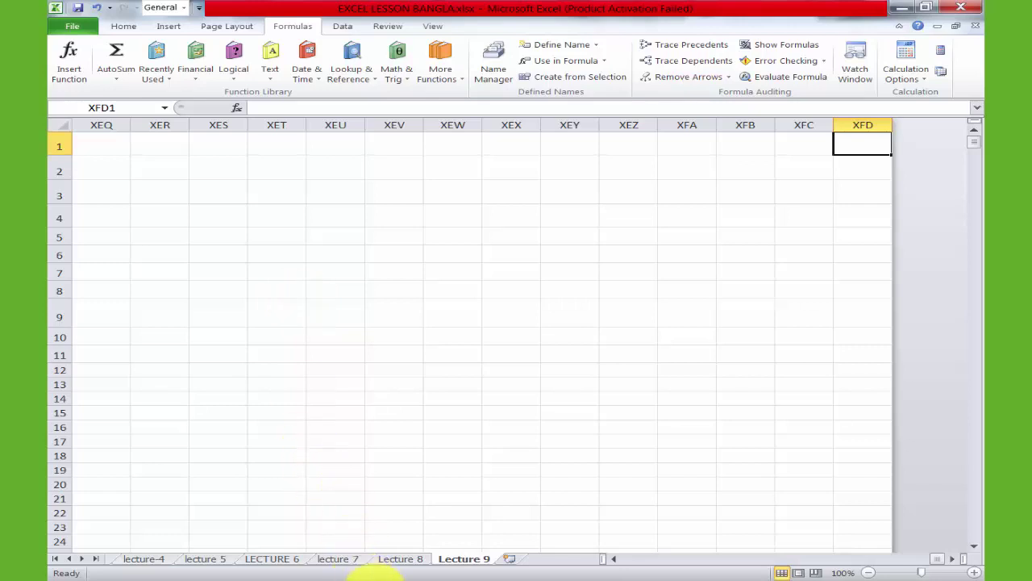
Check the tutorial, then move Excel back to the start of the Lecture 9 notes.
{"action": "left_click", "coordinate": [371, 579]}
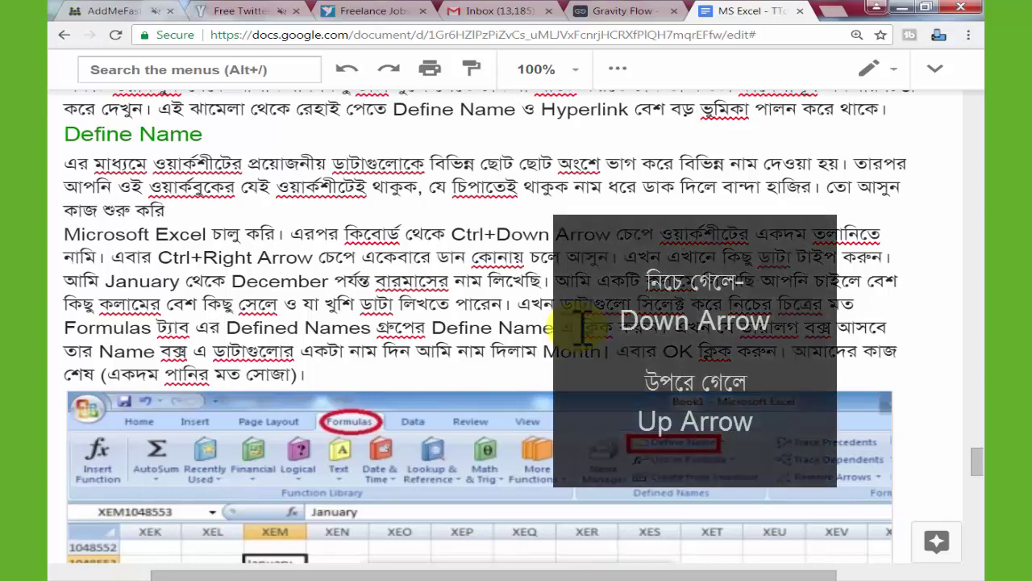
{"action": "left_click", "coordinate": [436, 575]}
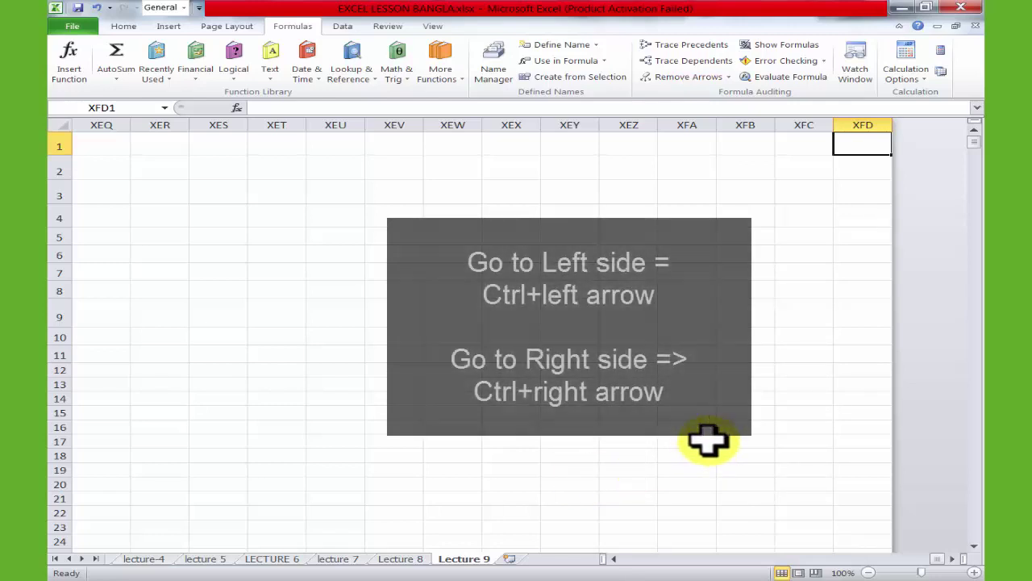
{"action": "key", "text": "ctrl+Left"}
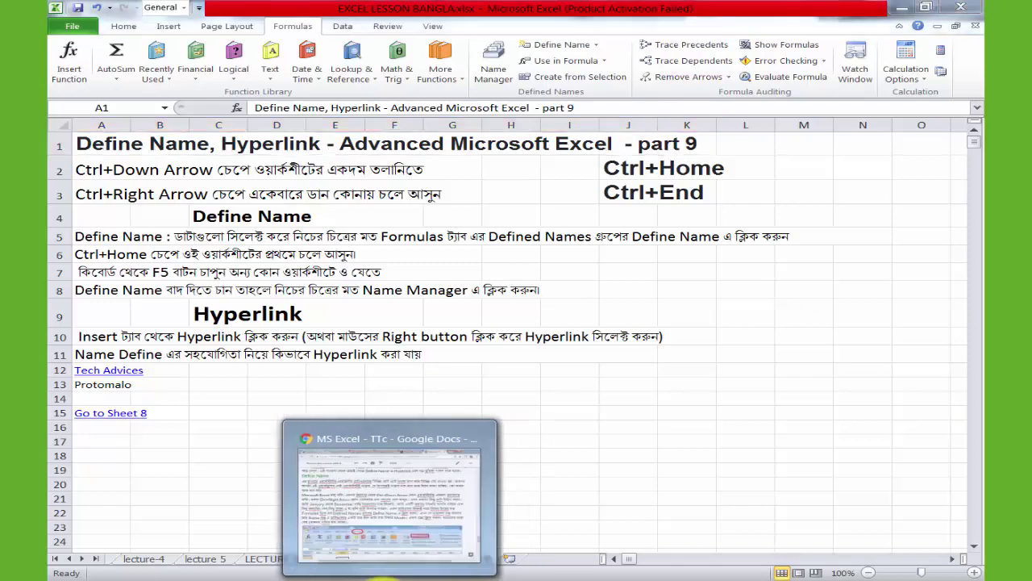
Review the Define Name steps in the Doc, then switch back to Excel.
{"action": "left_click", "coordinate": [404, 512]}
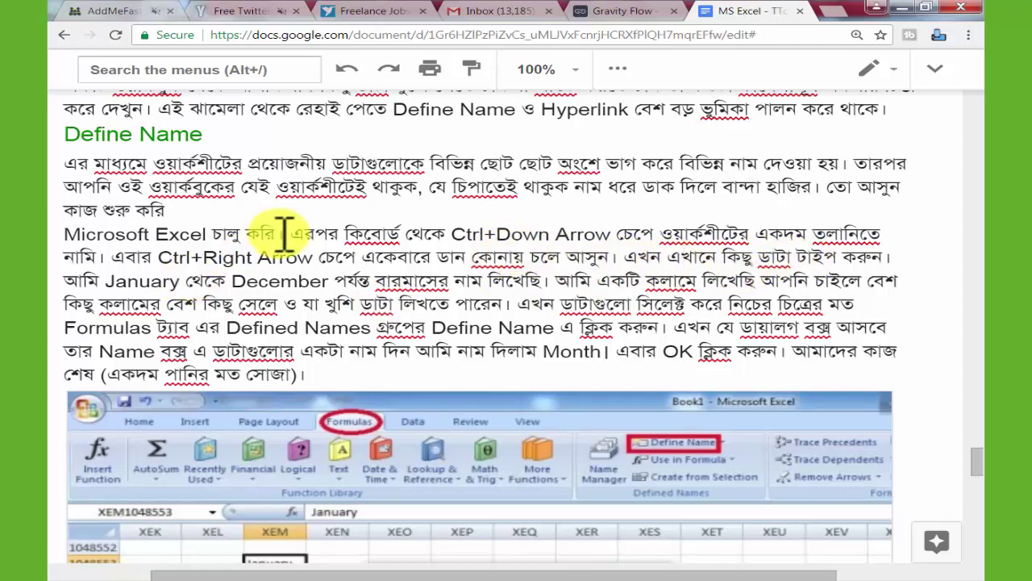
{"action": "key", "text": "alt+Tab"}
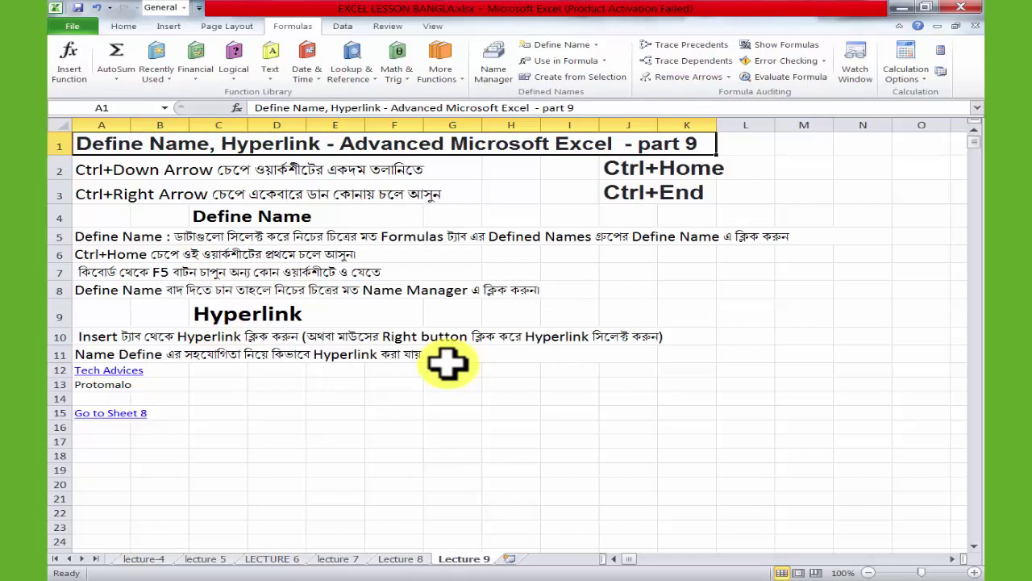
Jump from H15 down to row 1048576, then right to the month list at XES1048576.
{"action": "key", "text": "ctrl+Down"}
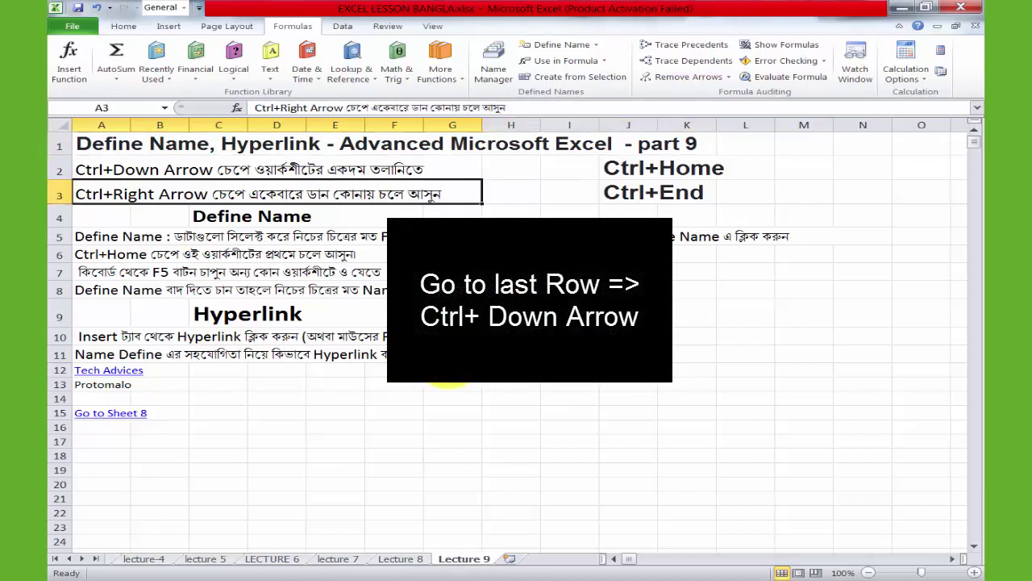
{"action": "left_click", "coordinate": [502, 412]}
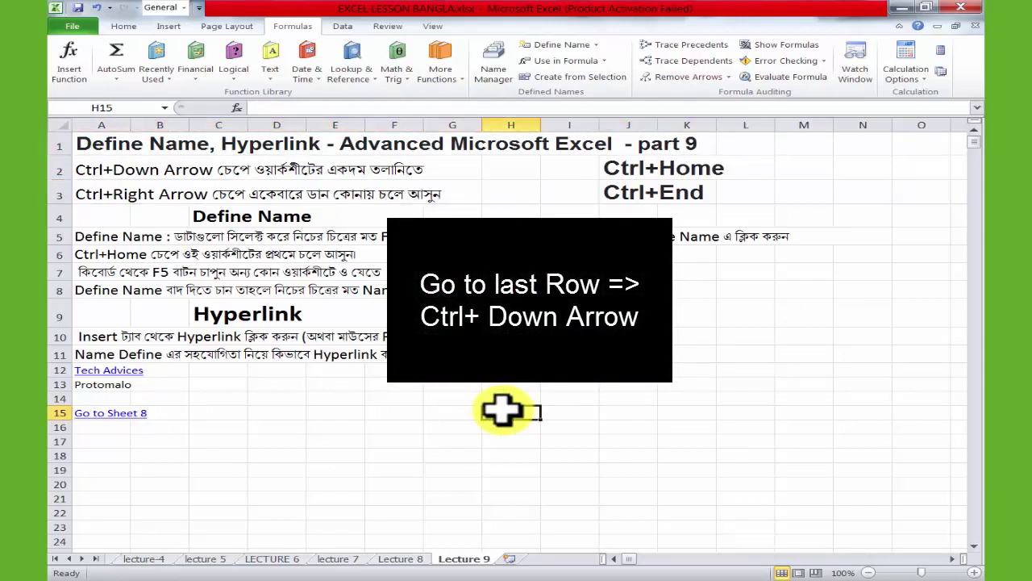
{"action": "key", "text": "ctrl+Down"}
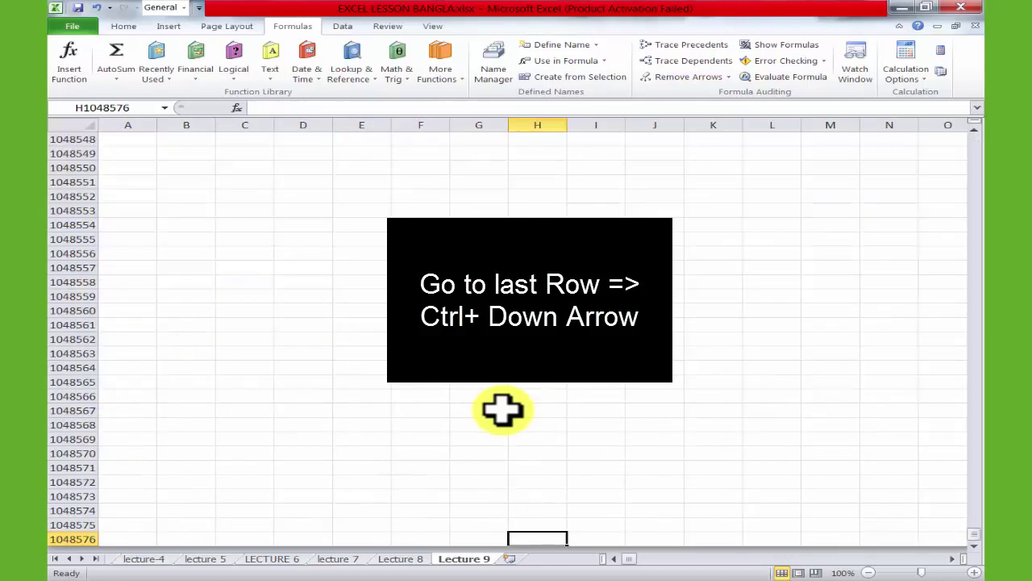
{"action": "scroll", "coordinate": [503, 411], "scroll_direction": "down", "scroll_amount": 2}
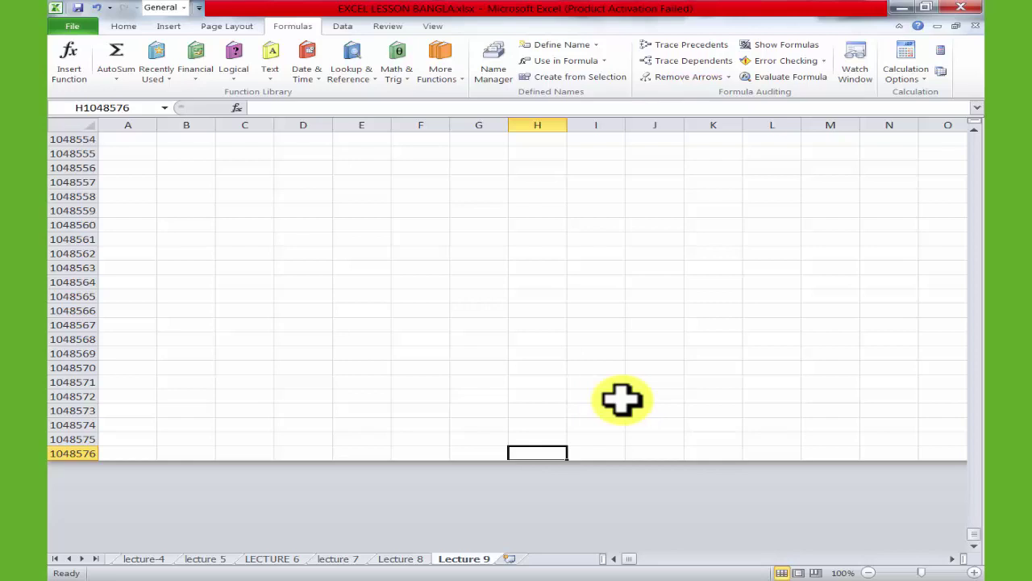
{"action": "key", "text": "ctrl+Right"}
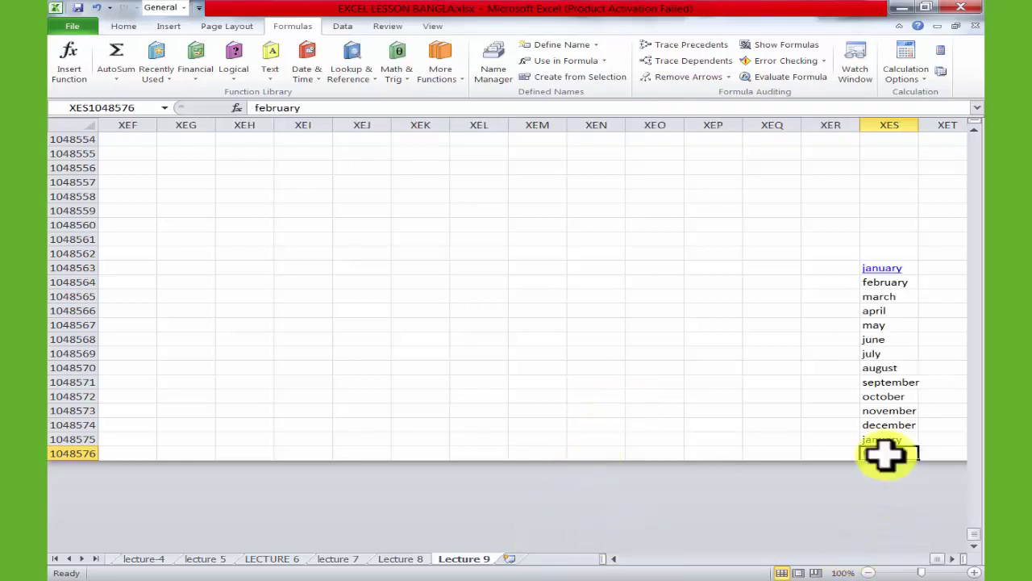
Enter the heading 'day' in XER1048562, fixing the typos, and move down to XER1048563.
{"action": "left_click", "coordinate": [887, 255]}
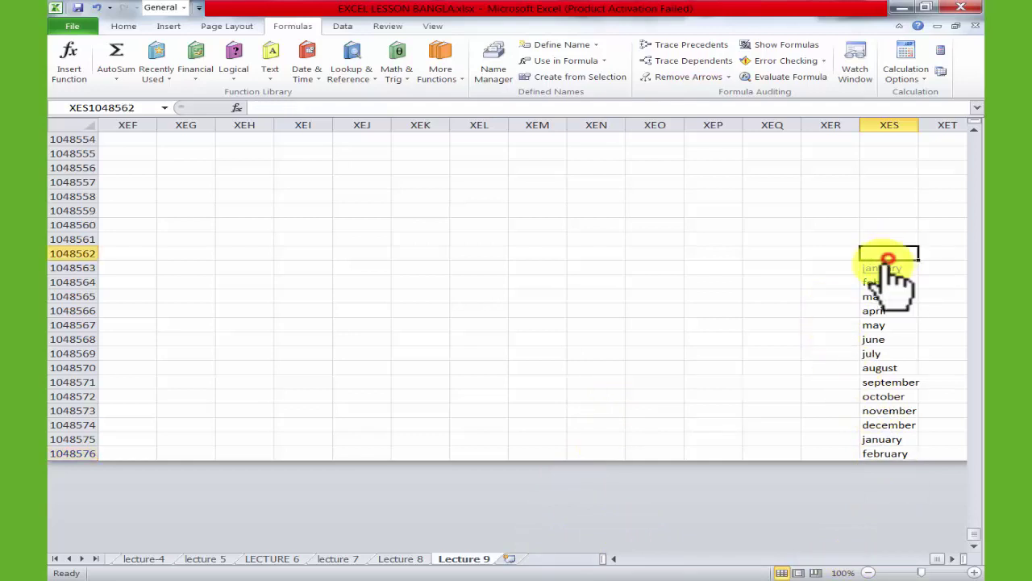
{"action": "left_click", "coordinate": [833, 267]}
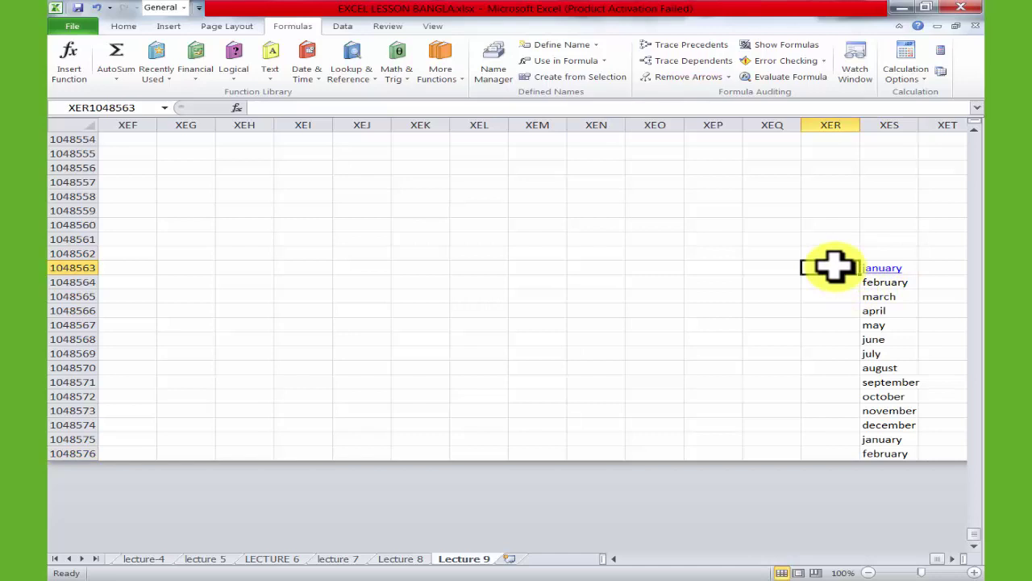
{"action": "left_click", "coordinate": [838, 254]}
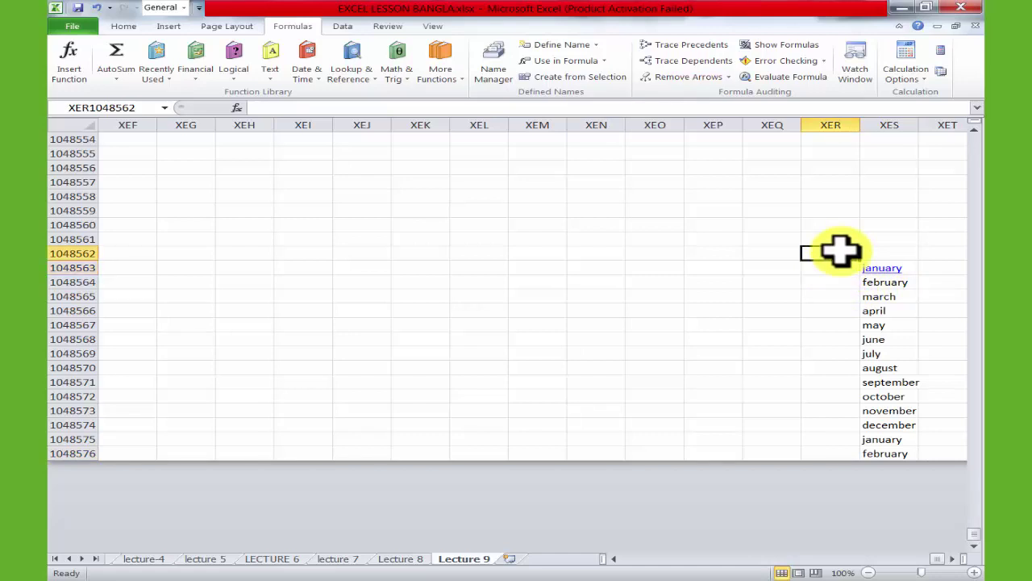
{"action": "type", "text": "day"}
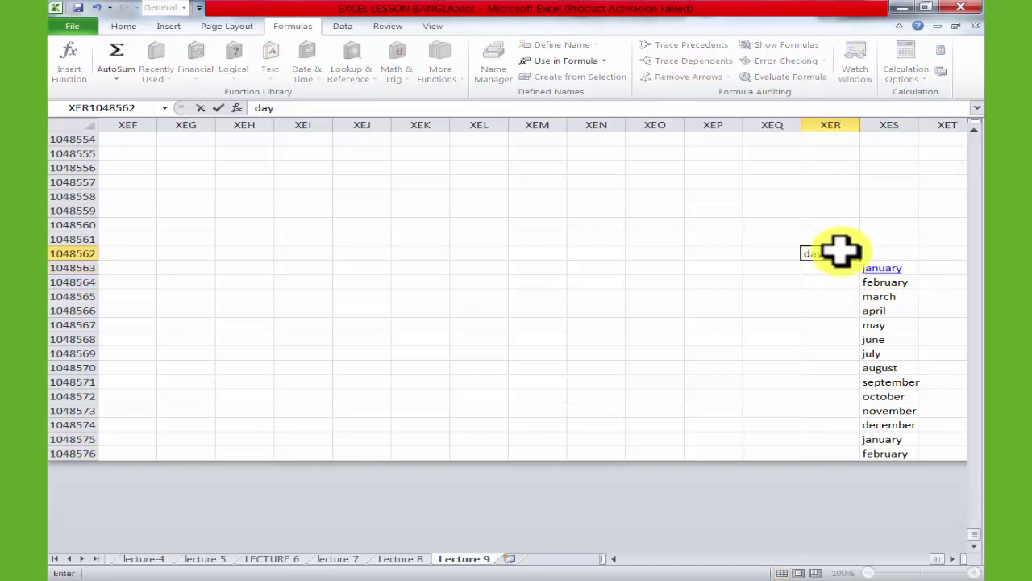
{"action": "key", "text": "BackSpace"}
{"action": "key", "text": "BackSpace"}
{"action": "key", "text": "BackSpace"}
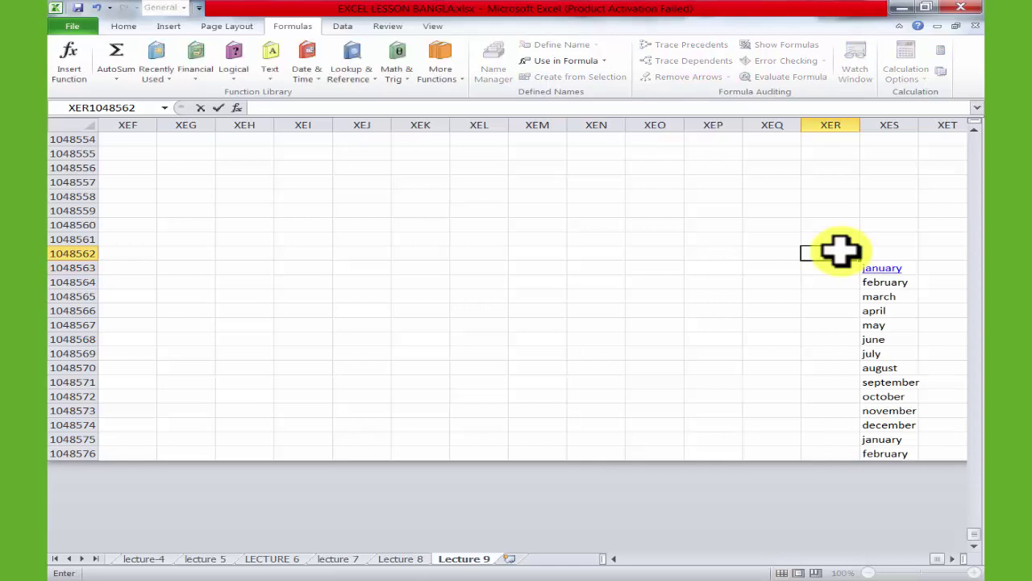
{"action": "type", "text": "we=="}
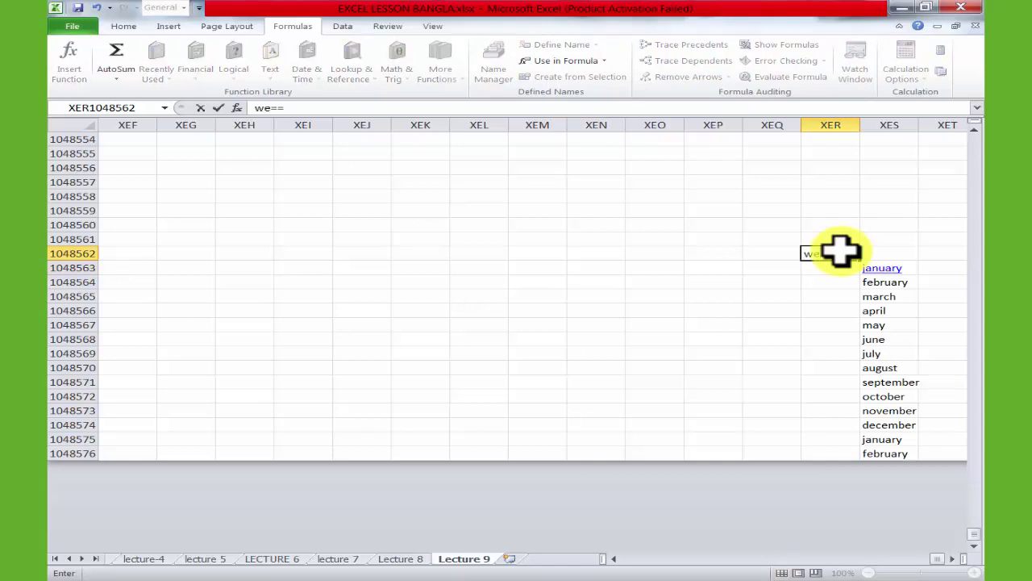
{"action": "key", "text": "BackSpace"}
{"action": "key", "text": "BackSpace"}
{"action": "type", "text": "dat"}
{"action": "key", "text": "BackSpace"}
{"action": "type", "text": "y"}
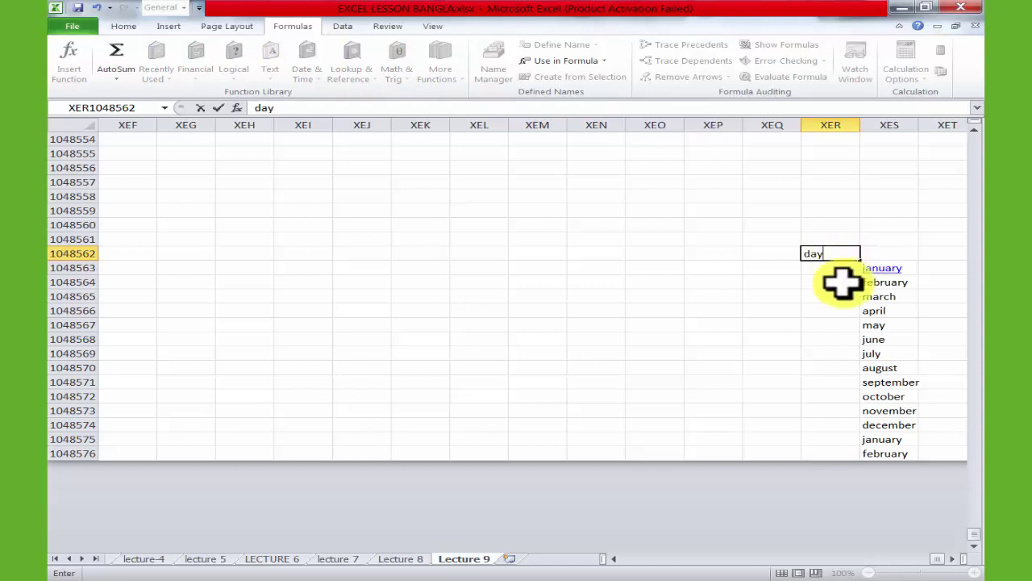
{"action": "left_click", "coordinate": [831, 270]}
Enter january in XER1048563 and fill the months down to december.
{"action": "type", "text": "jan"}
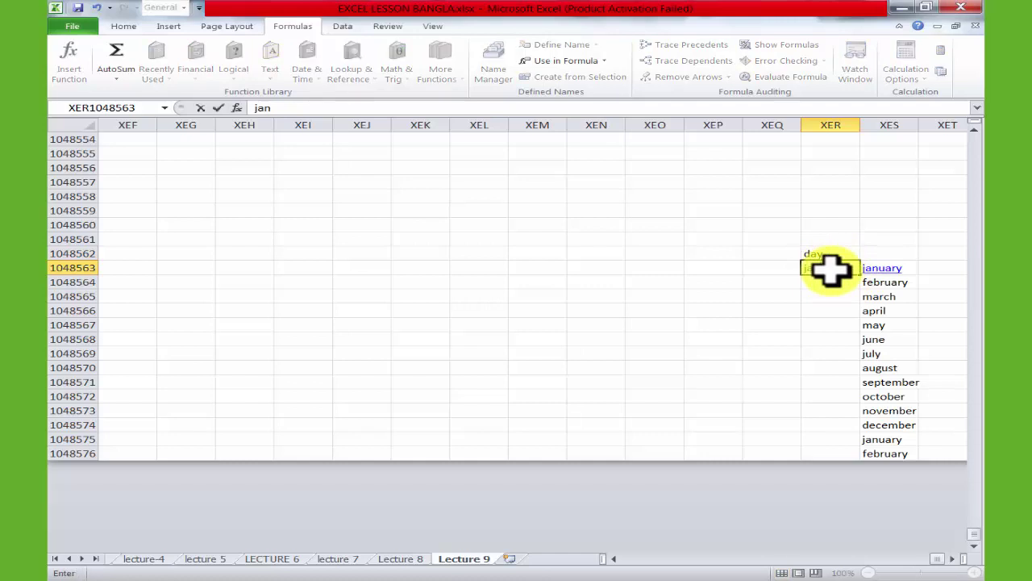
{"action": "type", "text": "uary"}
{"action": "left_click_drag", "start_coordinate": [783, 325], "coordinate": [783, 315]}
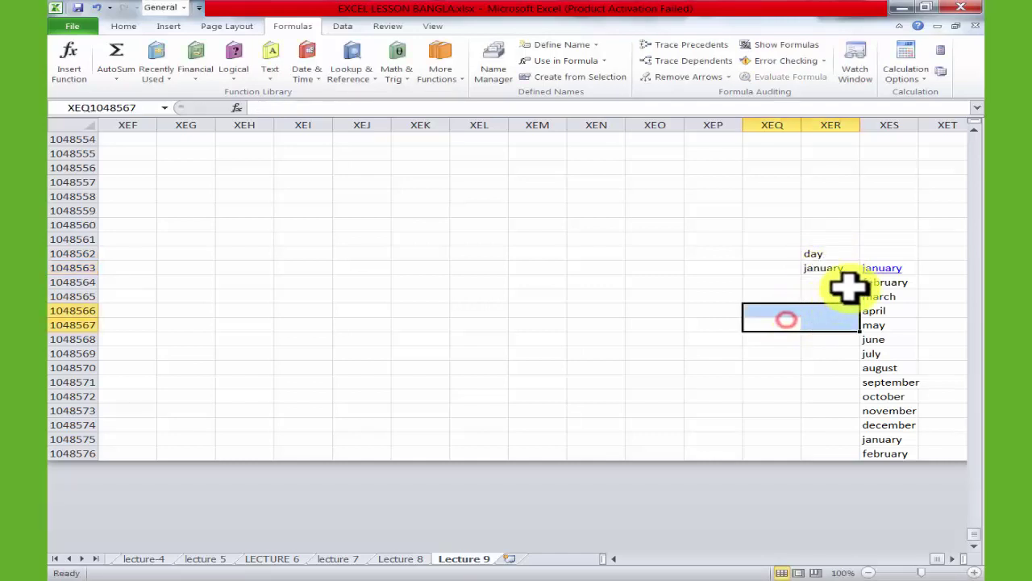
{"action": "left_click", "coordinate": [855, 274]}
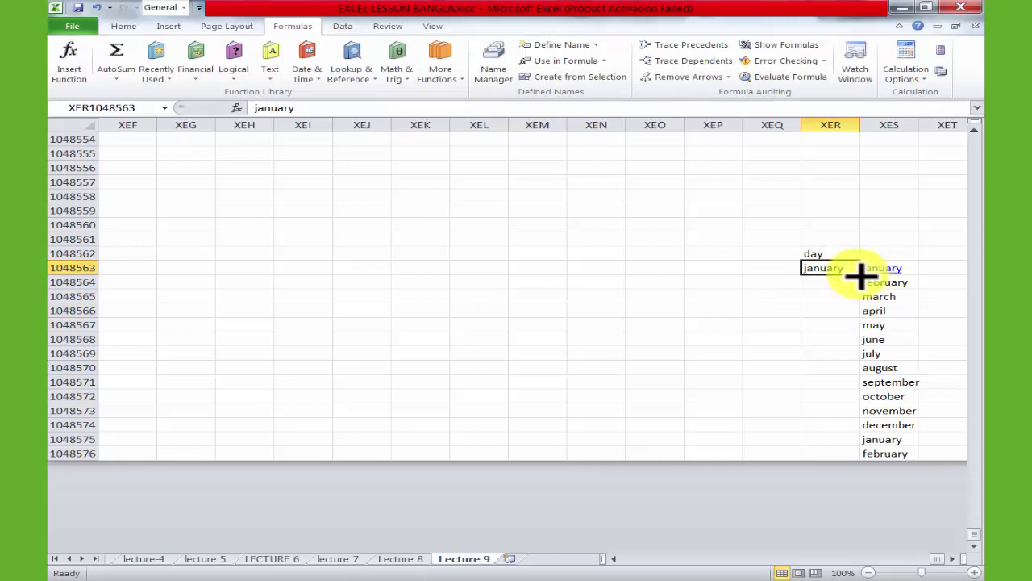
{"action": "left_click_drag", "start_coordinate": [859, 275], "coordinate": [860, 432]}
{"action": "left_click", "coordinate": [712, 411]}
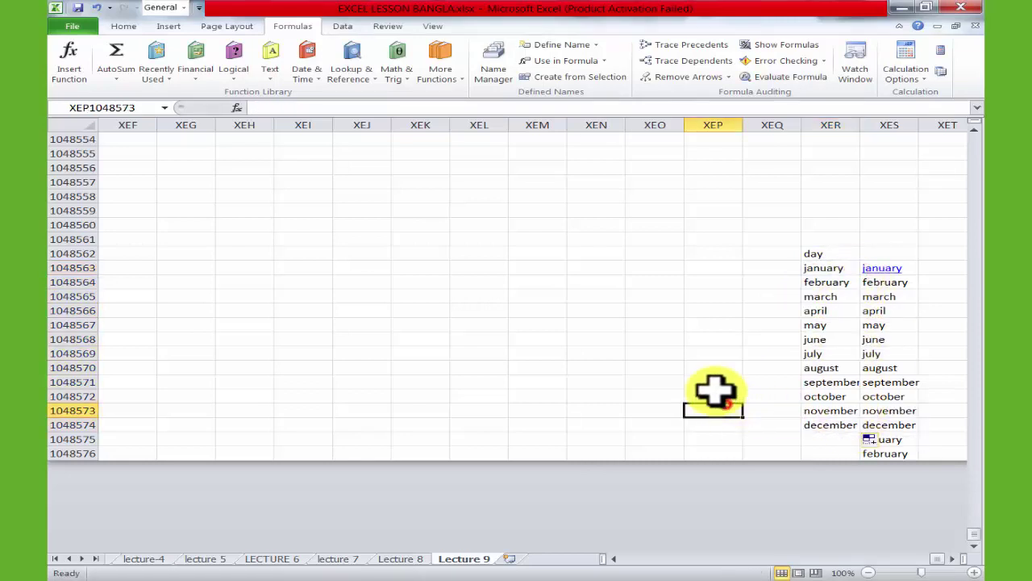
Add a date heading in column XEQ and fill numbers 1 to 12 beside the months.
{"action": "left_click", "coordinate": [822, 273]}
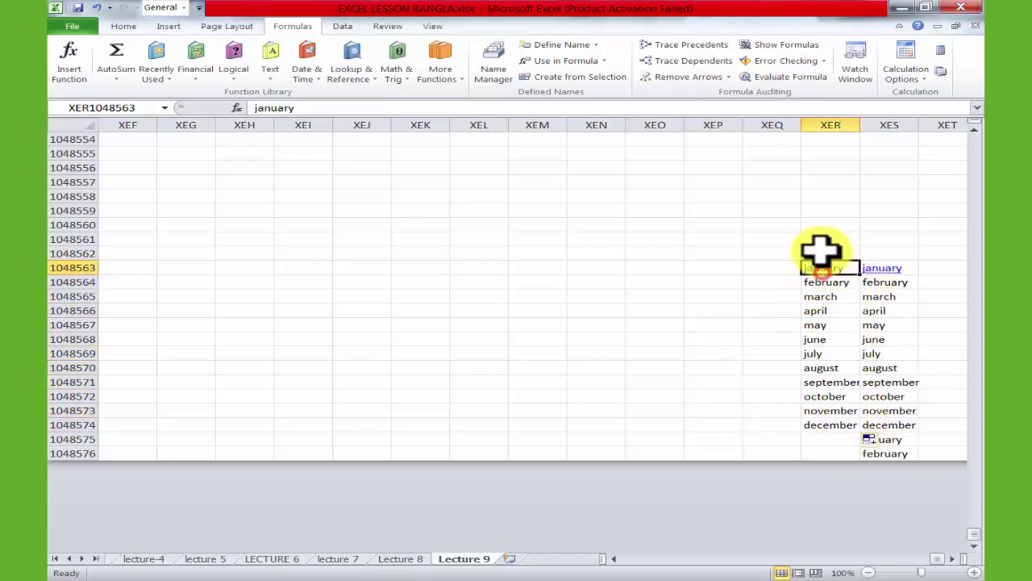
{"action": "left_click", "coordinate": [779, 267]}
{"action": "left_click", "coordinate": [777, 253]}
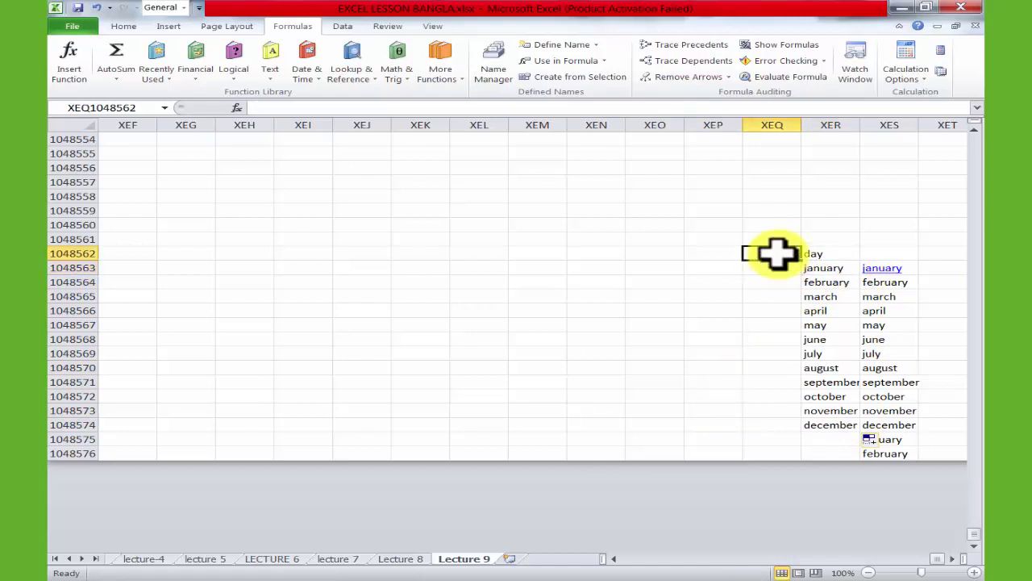
{"action": "type", "text": "date"}
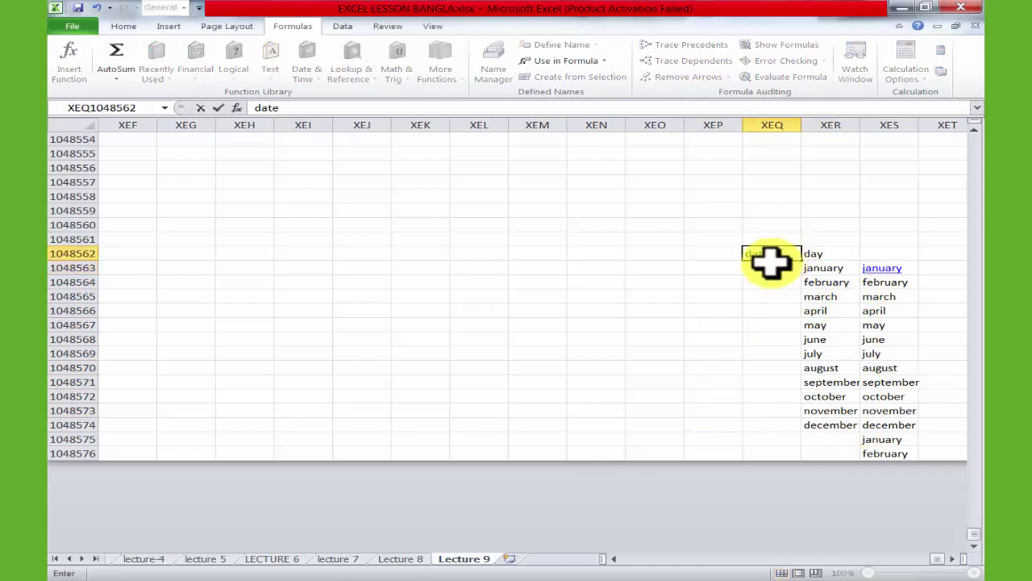
{"action": "left_click", "coordinate": [768, 268]}
{"action": "type", "text": "1"}
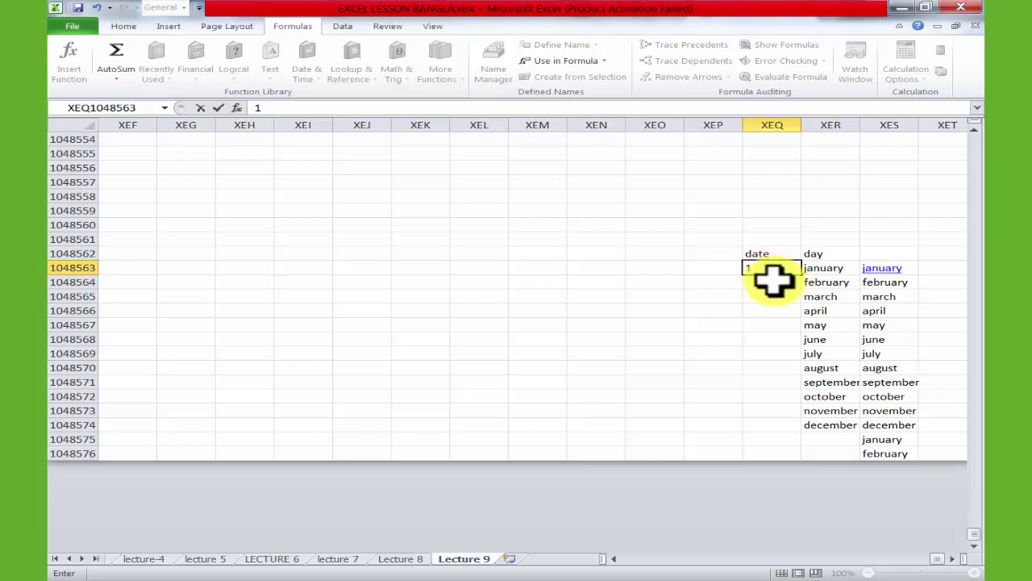
{"action": "key", "text": "Return"}
{"action": "type", "text": "2"}
{"action": "mouse_move", "coordinate": [787, 304]}
{"action": "left_mouse_down"}
{"action": "mouse_move", "coordinate": [795, 282]}
{"action": "mouse_move", "coordinate": [800, 427]}
{"action": "left_mouse_up"}
{"action": "left_click", "coordinate": [792, 269]}
{"action": "left_click", "coordinate": [791, 286]}
{"action": "left_click", "coordinate": [658, 409]}
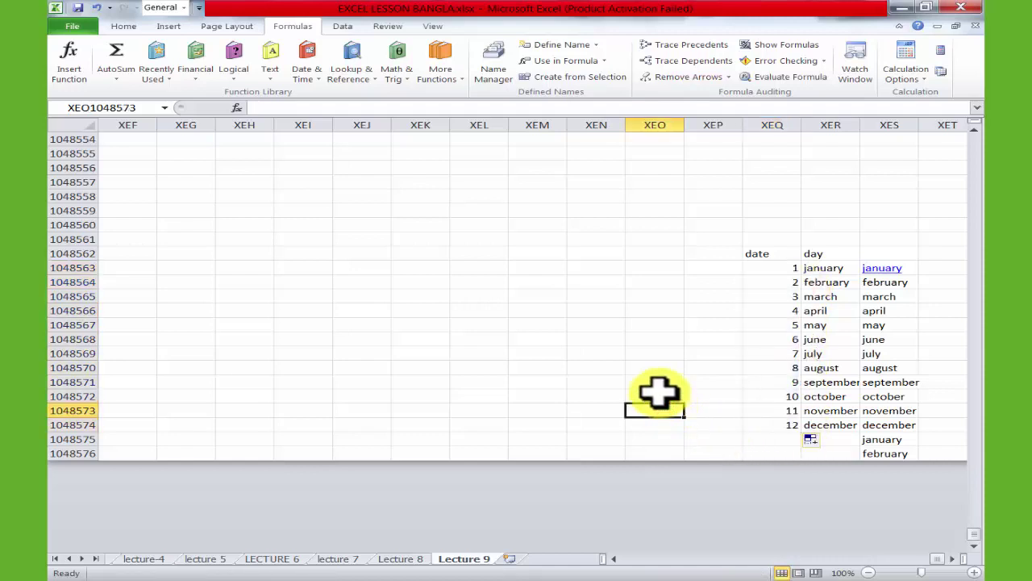
Type the month heading above the january–december list.
{"action": "left_click_drag", "start_coordinate": [895, 268], "coordinate": [895, 256]}
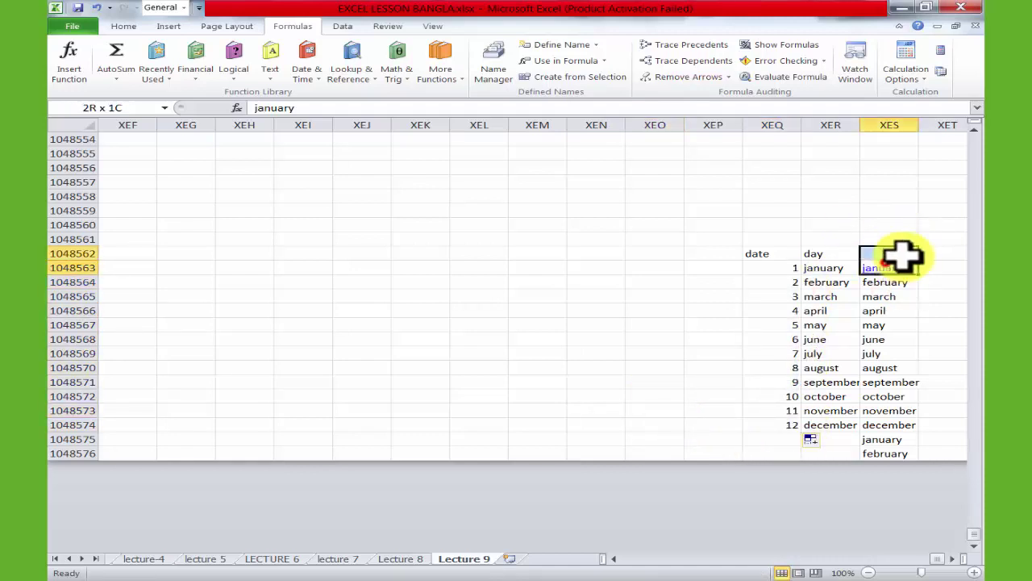
{"action": "left_click", "coordinate": [904, 255]}
{"action": "type", "text": "mo"}
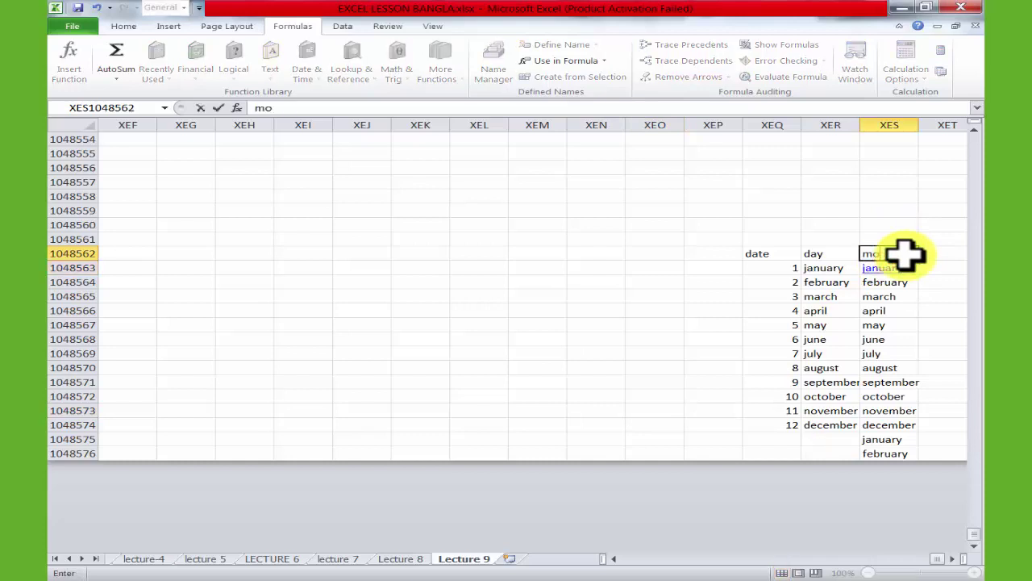
{"action": "type", "text": "nth"}
{"action": "left_click", "coordinate": [601, 311]}
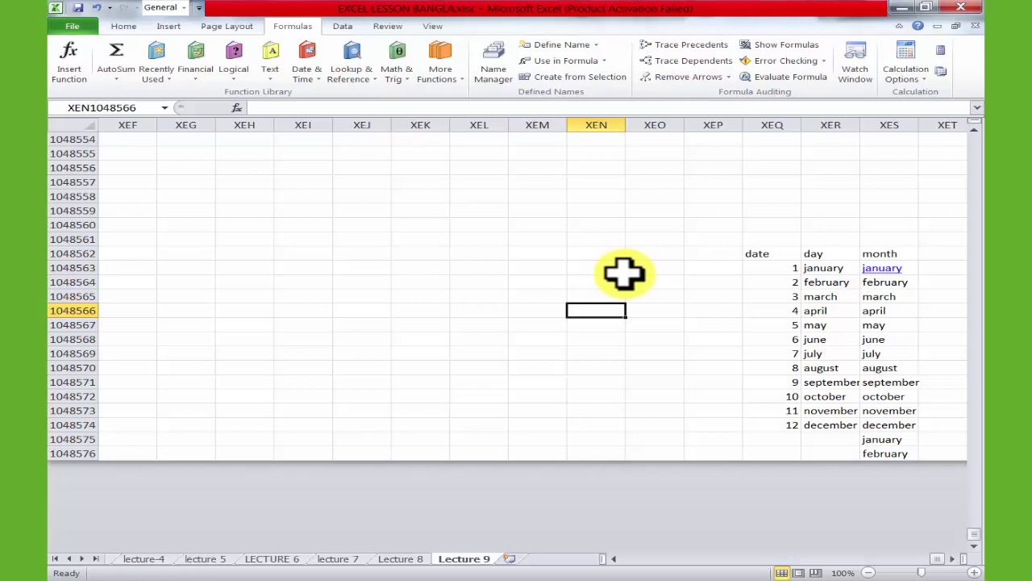
Scroll the Google Docs lesson to its Define Name screenshot and review the naming steps.
{"action": "left_click", "coordinate": [381, 577]}
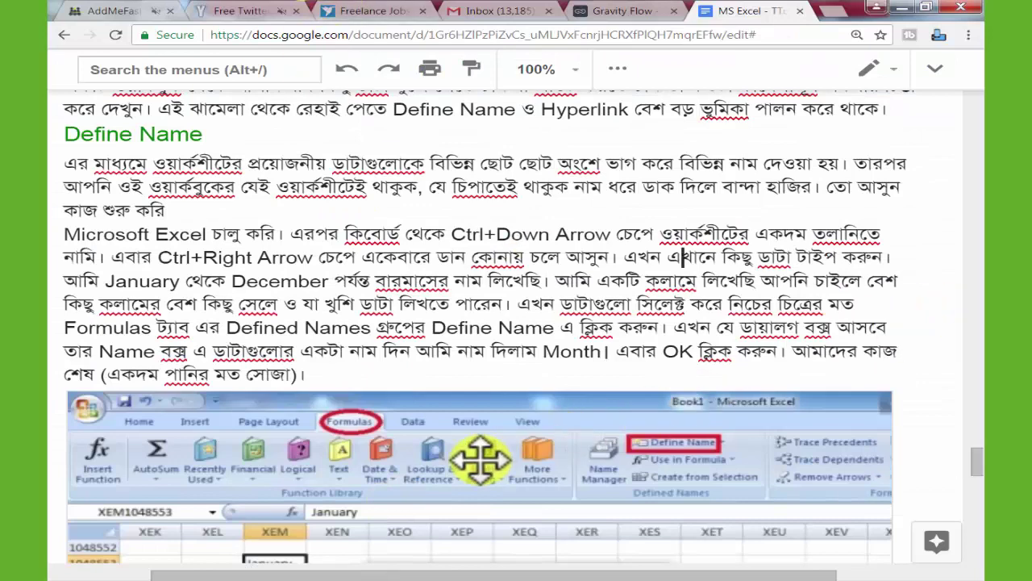
{"action": "scroll", "coordinate": [582, 430], "scroll_direction": "down", "scroll_amount": 2}
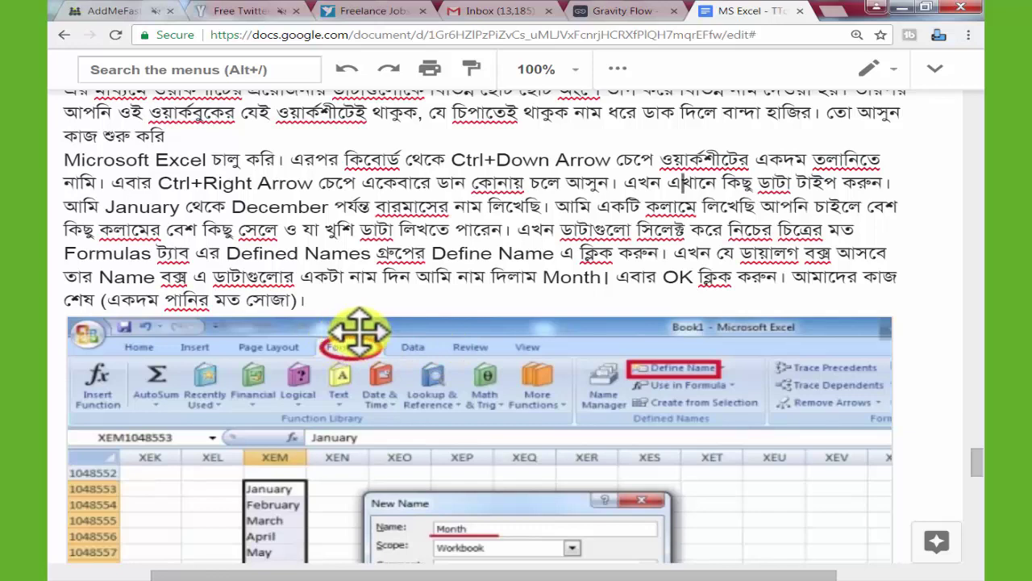
{"action": "left_click", "coordinate": [428, 573]}
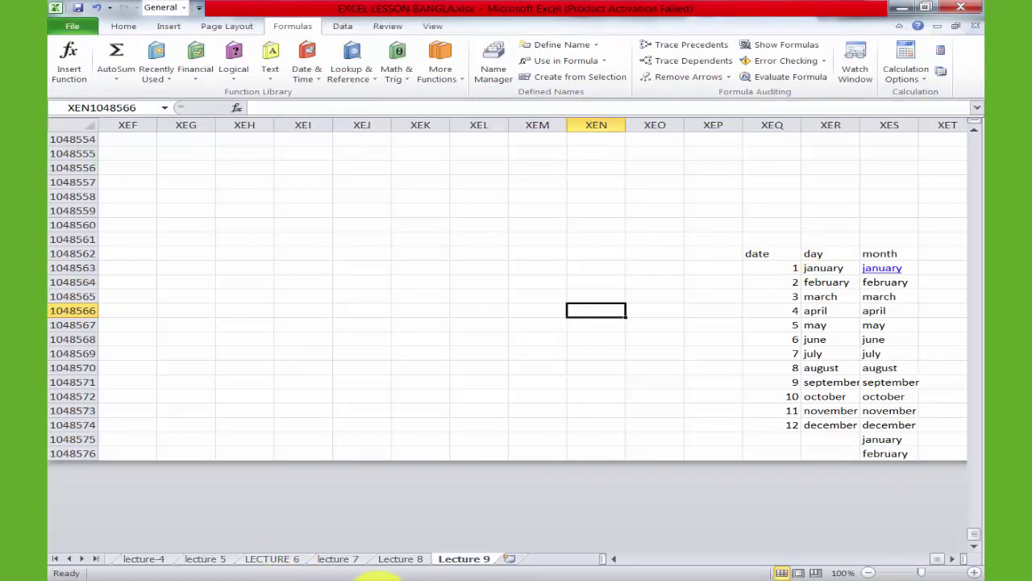
{"action": "left_click", "coordinate": [375, 575]}
{"action": "scroll", "coordinate": [460, 411], "scroll_direction": "down", "scroll_amount": 2}
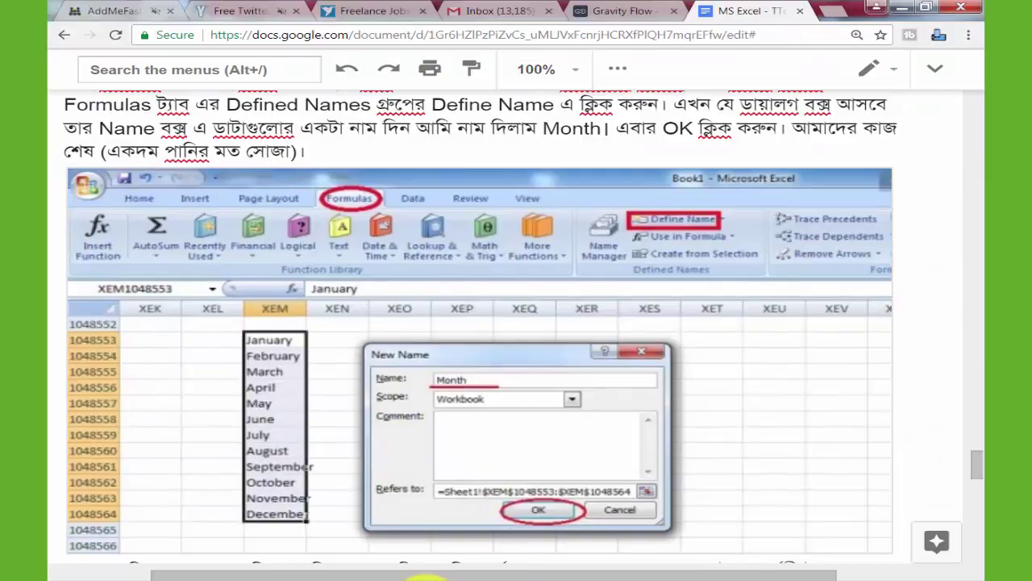
Delete the date, day and month headings from Excel's header row.
{"action": "left_click", "coordinate": [425, 578]}
{"action": "left_click_drag", "start_coordinate": [760, 254], "coordinate": [893, 250]}
{"action": "key", "text": "Delete"}
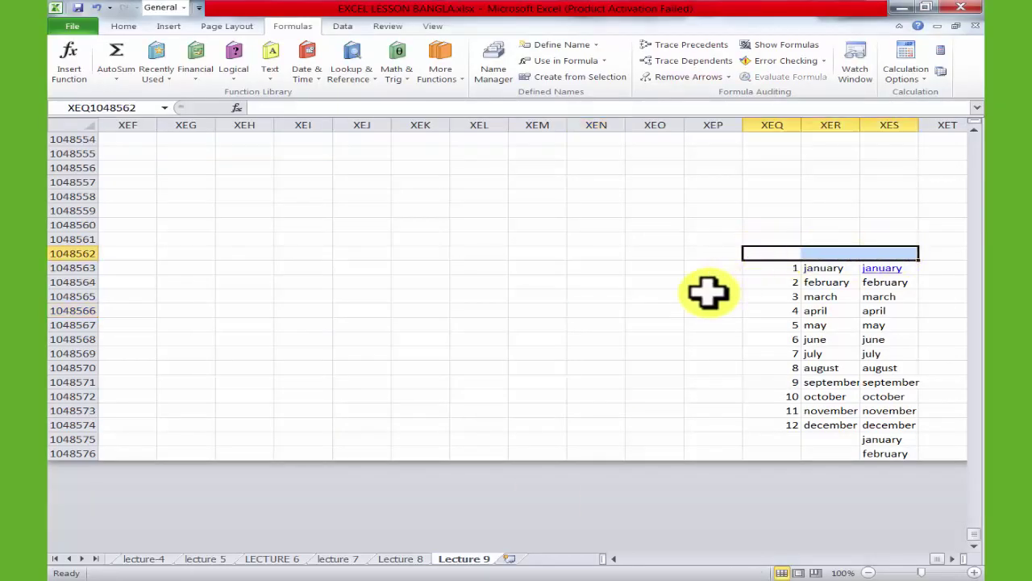
Name the numbers 1–12 in XEQ1048563:XEQ1048574 'date' with Define Name.
{"action": "left_click", "coordinate": [702, 295]}
{"action": "left_click_drag", "start_coordinate": [791, 269], "coordinate": [786, 423]}
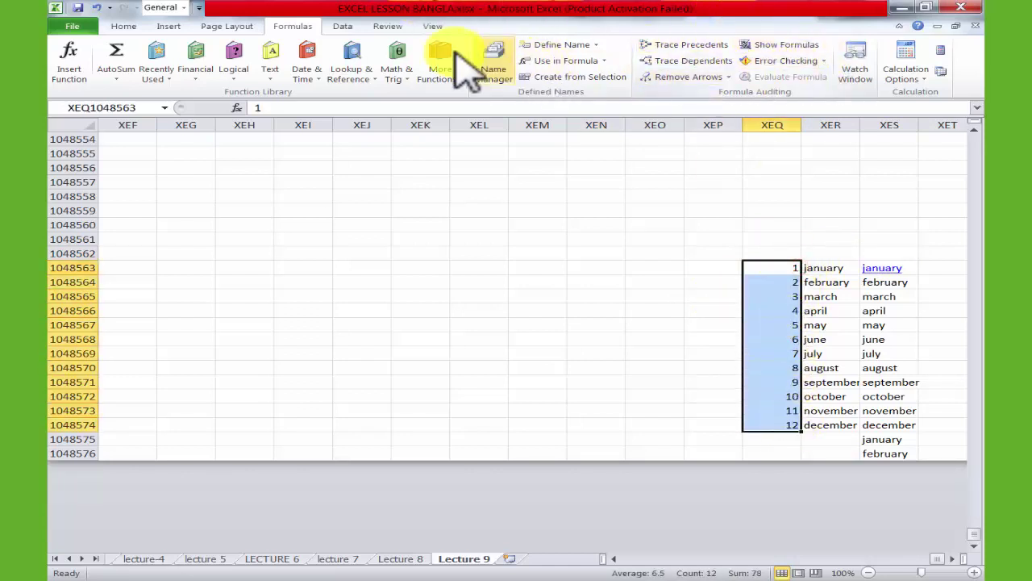
{"action": "left_click", "coordinate": [169, 26]}
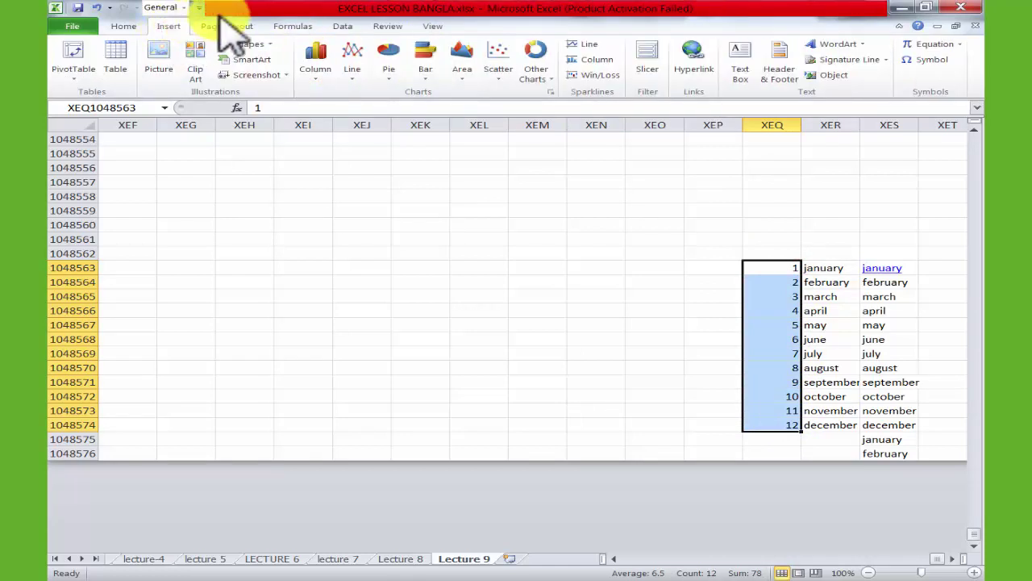
{"action": "left_click", "coordinate": [294, 25]}
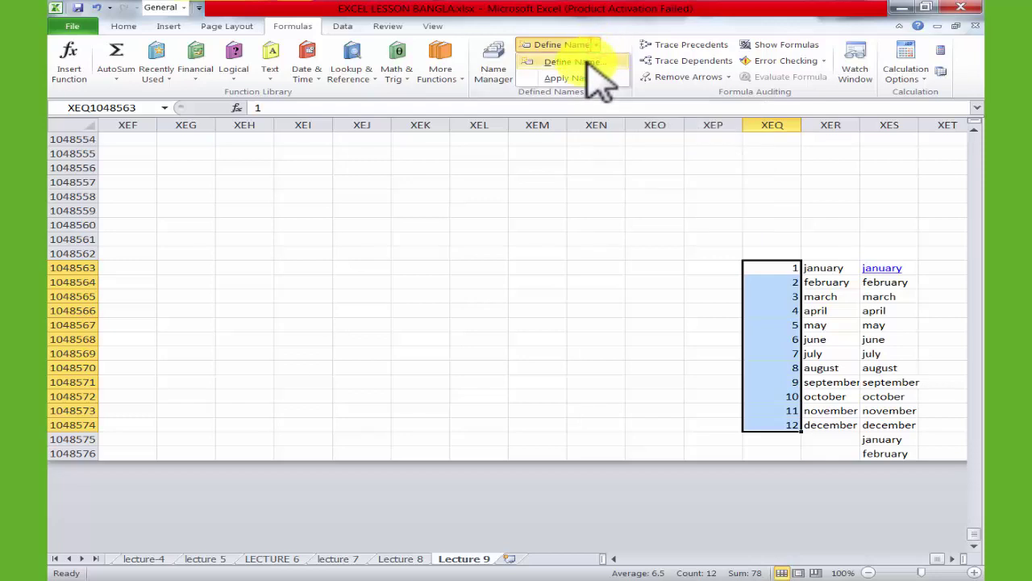
{"action": "left_click", "coordinate": [588, 62]}
{"action": "type", "text": "date"}
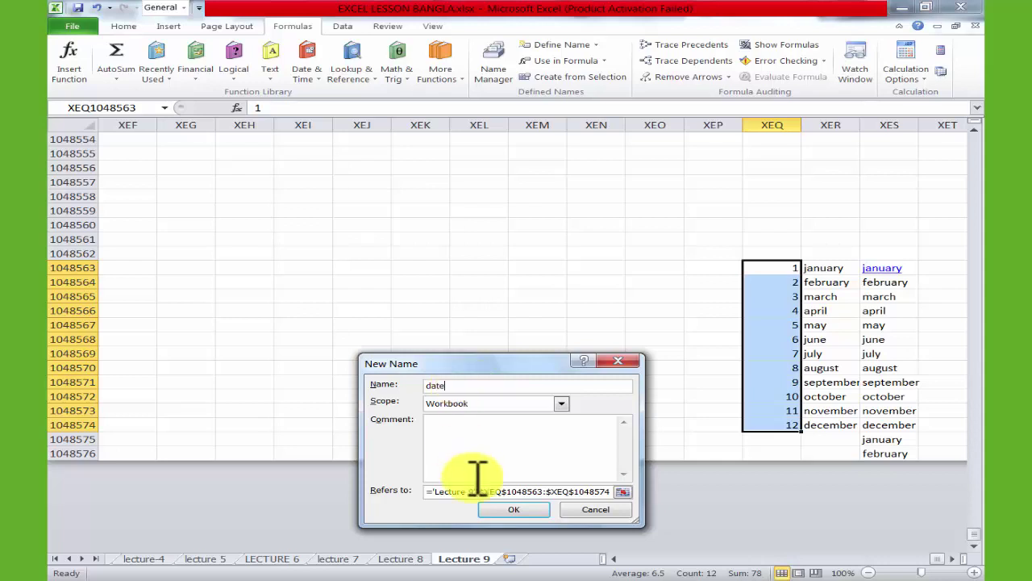
{"action": "left_click", "coordinate": [514, 508]}
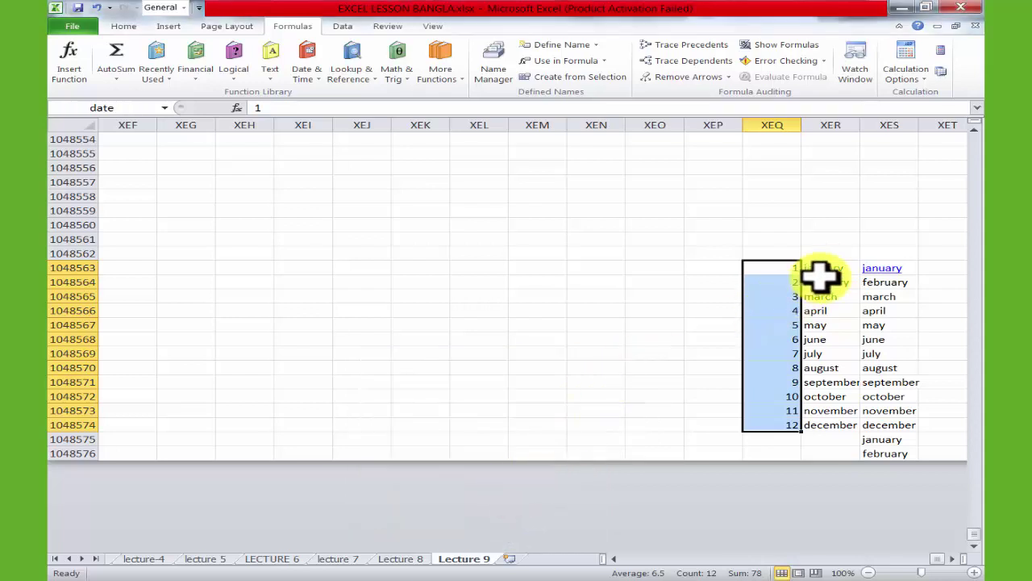
Name the january–december cells XER1048563:XER1048574 'month' with workbook scope.
{"action": "left_click_drag", "start_coordinate": [824, 267], "coordinate": [844, 421]}
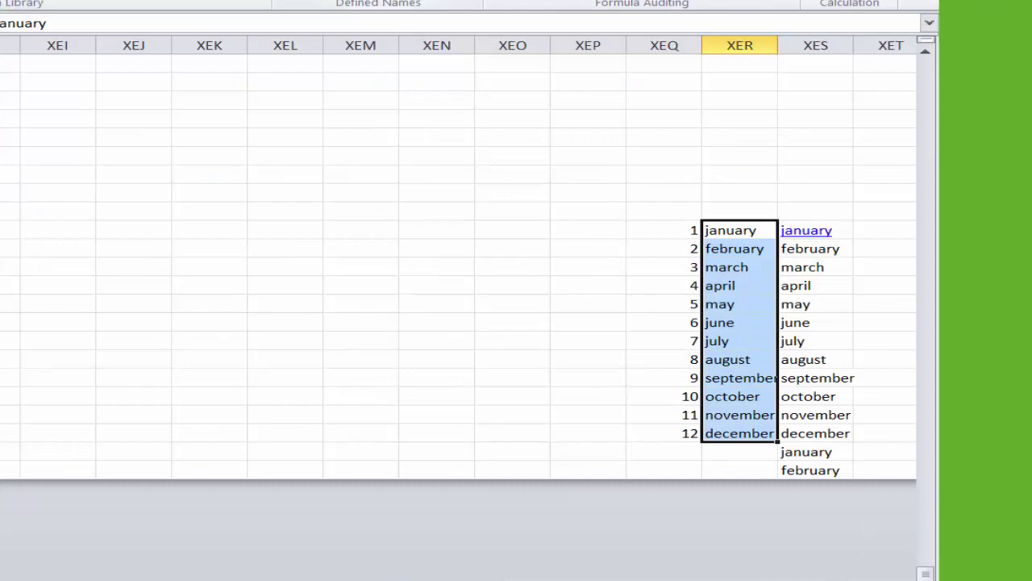
{"action": "left_click", "coordinate": [428, 3]}
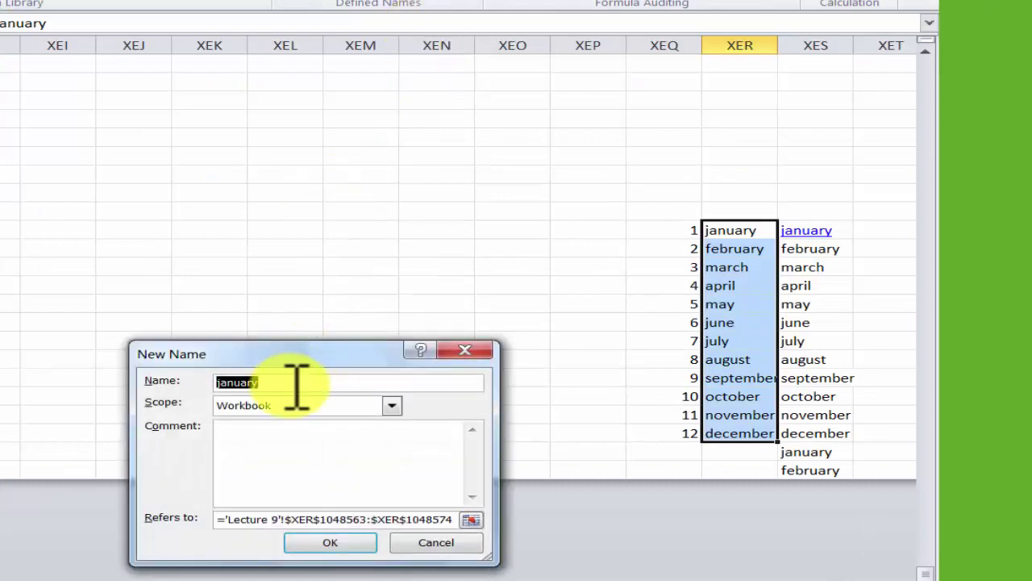
{"action": "type", "text": "month"}
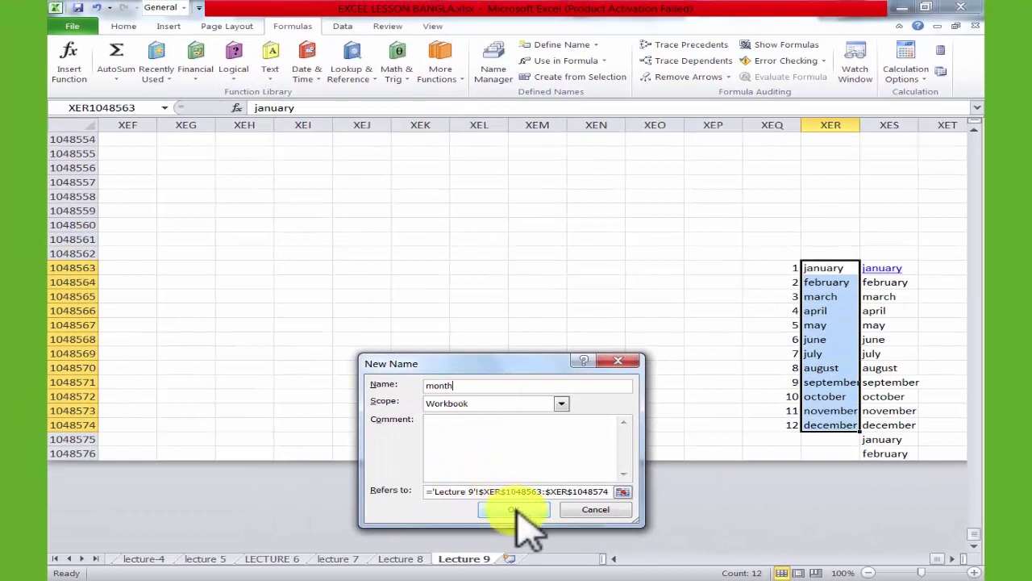
{"action": "left_click", "coordinate": [516, 510]}
{"action": "left_click_drag", "start_coordinate": [750, 296], "coordinate": [710, 296]}
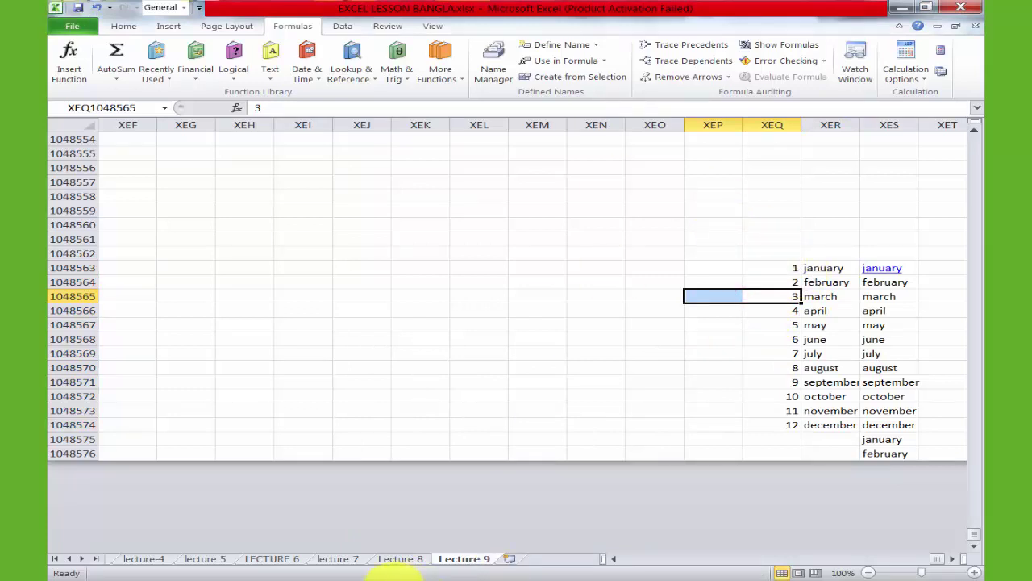
{"action": "left_click", "coordinate": [395, 579]}
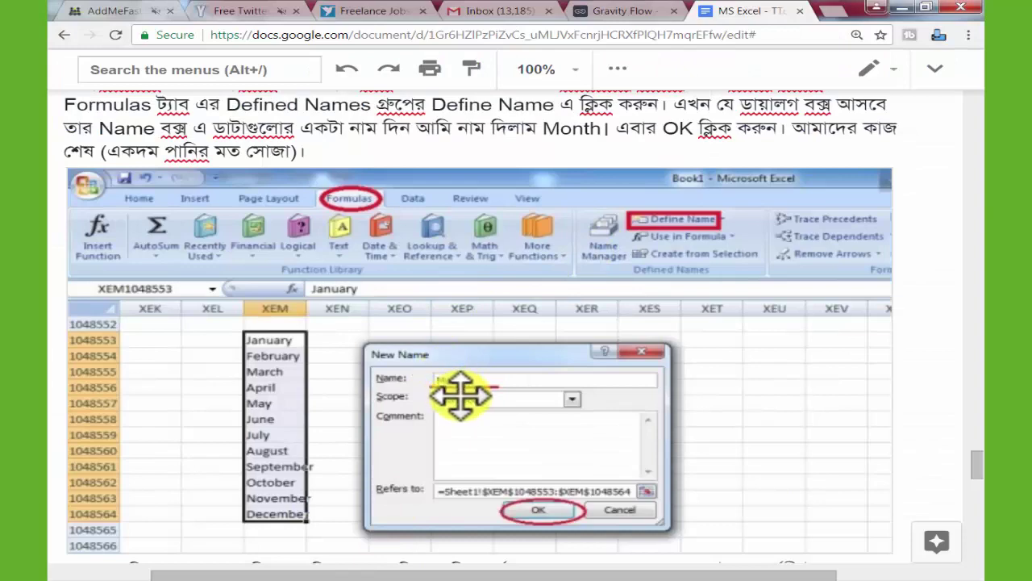
{"action": "scroll", "coordinate": [463, 399], "scroll_direction": "down", "scroll_amount": 2}
{"action": "scroll", "coordinate": [464, 399], "scroll_direction": "down", "scroll_amount": 1}
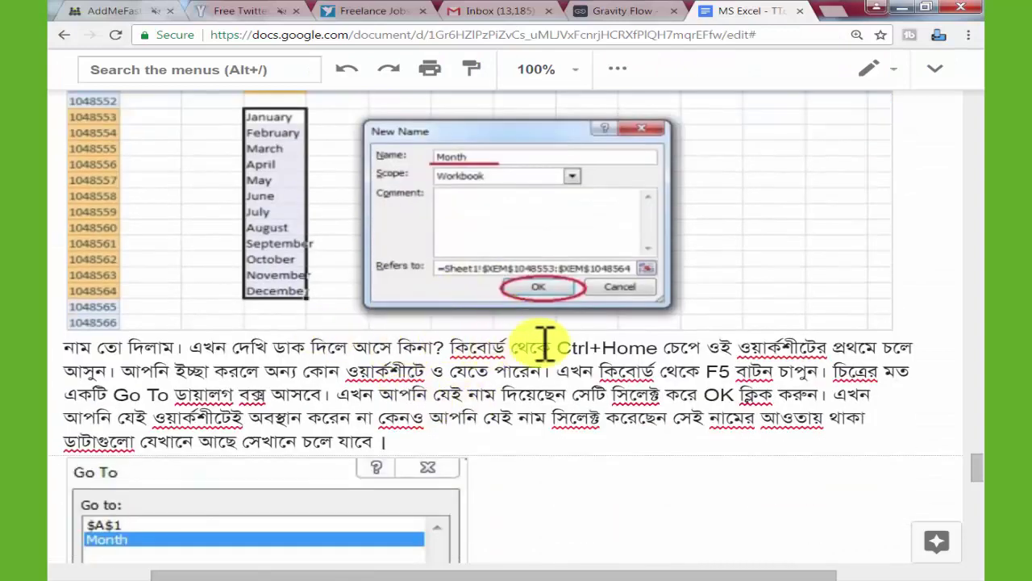
{"action": "scroll", "coordinate": [560, 385], "scroll_direction": "down", "scroll_amount": 1}
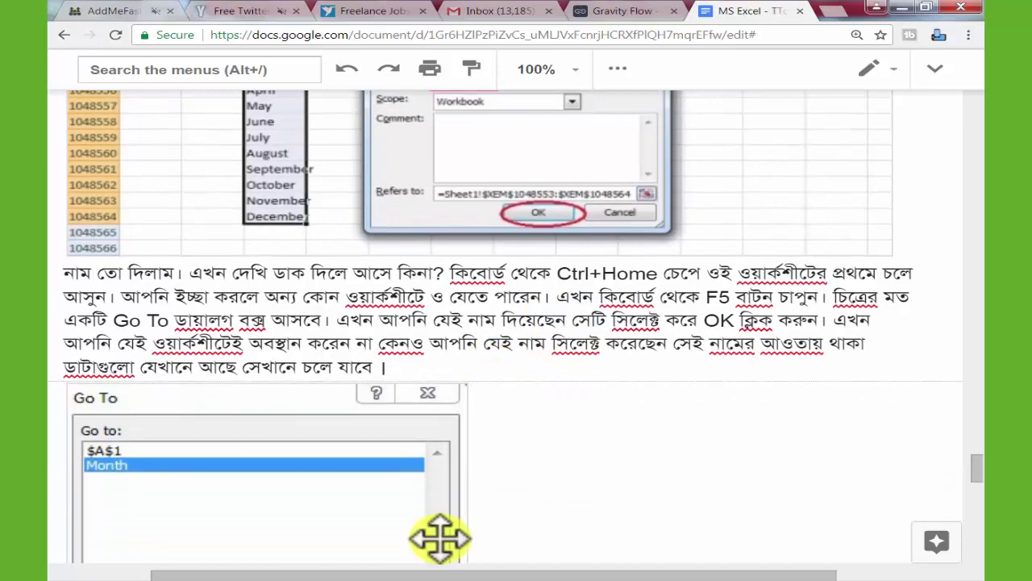
{"action": "left_click", "coordinate": [415, 574]}
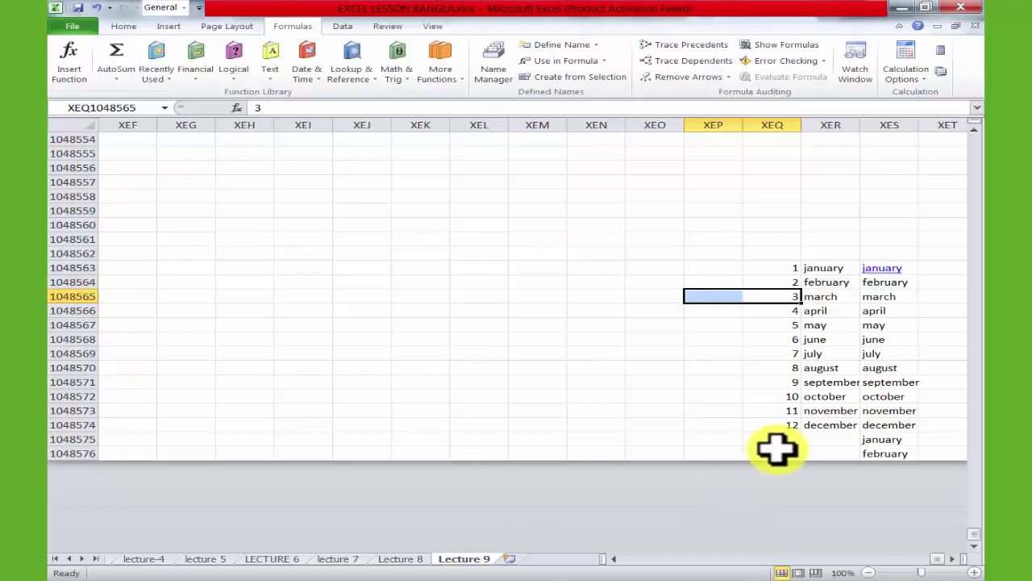
Jump back to cell A1 with Ctrl+Up and Ctrl+Home to show the title and notes.
{"action": "left_click", "coordinate": [627, 408]}
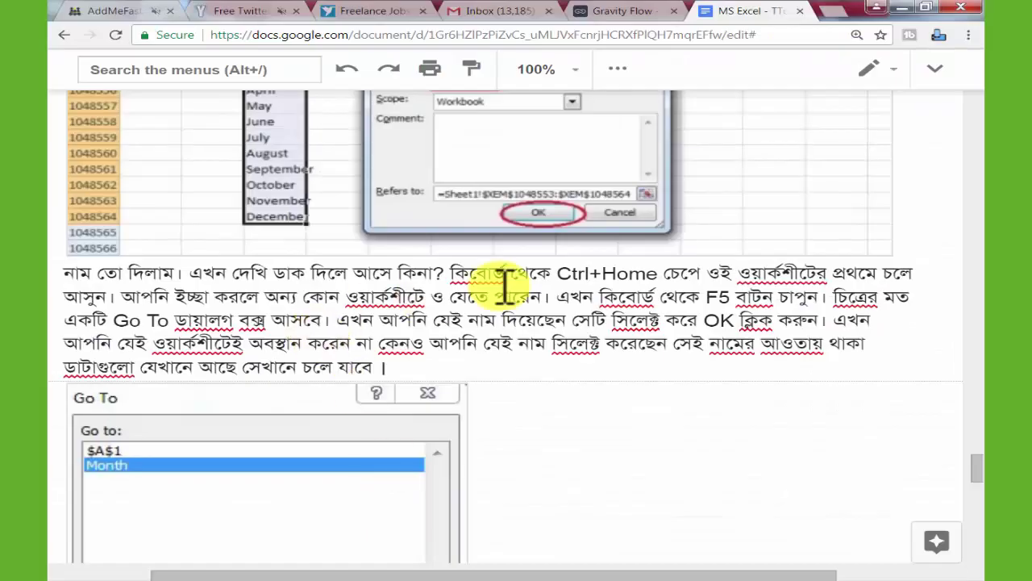
{"action": "left_click_drag", "start_coordinate": [556, 274], "coordinate": [672, 272]}
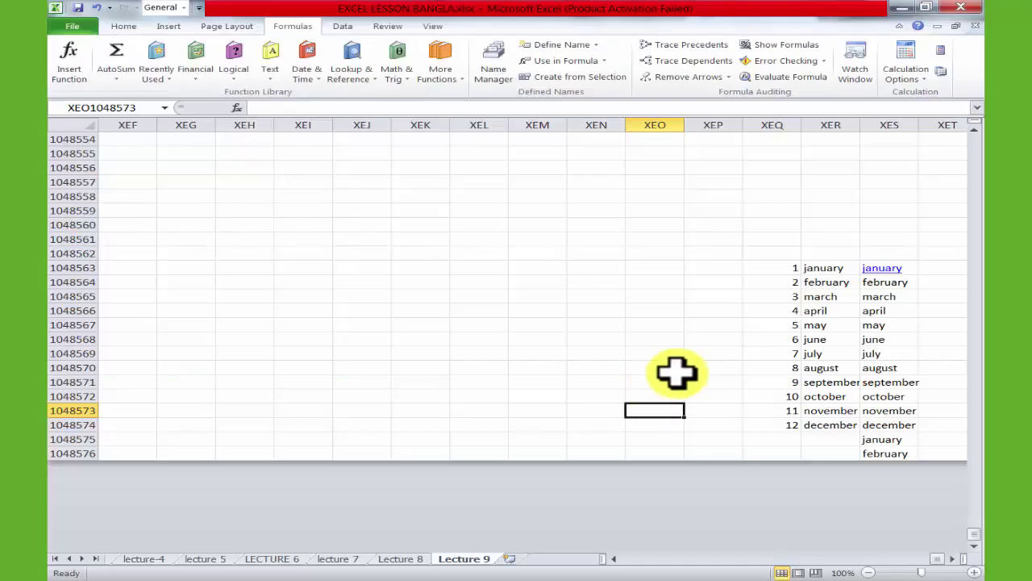
{"action": "key", "text": "ctrl+Up"}
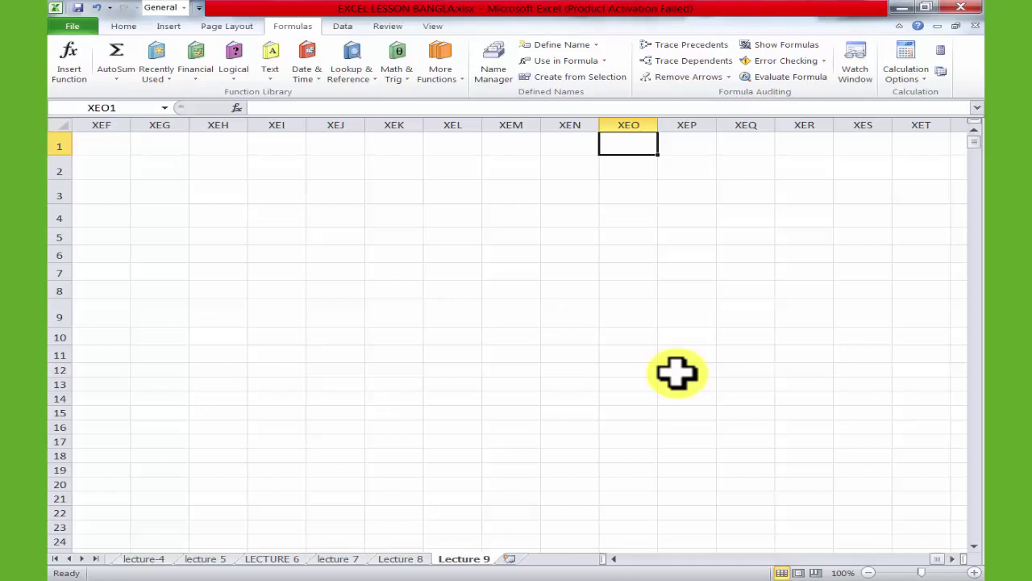
{"action": "key", "text": "ctrl+Home"}
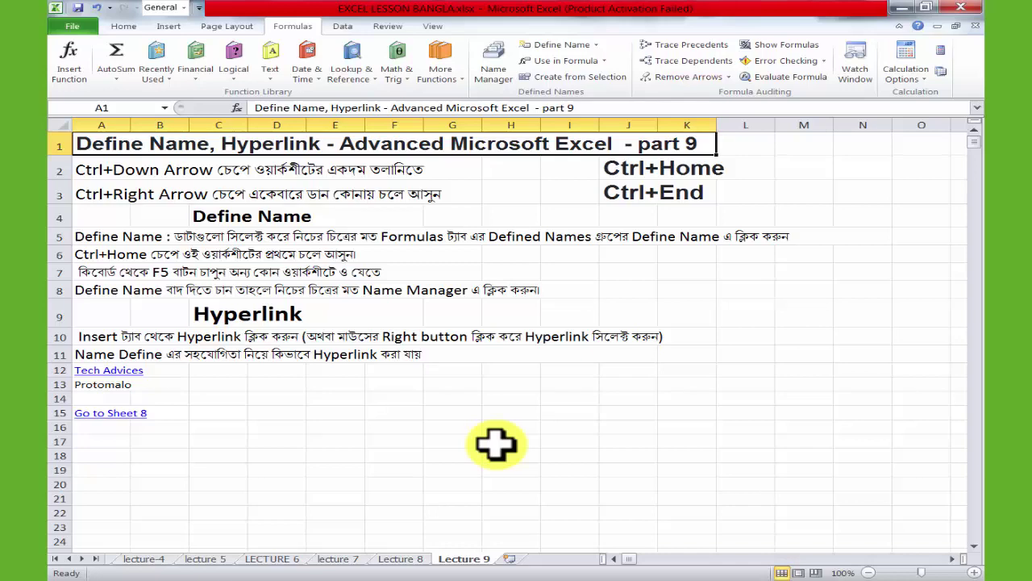
Scroll through the notes and select an empty cell beside the row 7 F5 note.
{"action": "scroll", "coordinate": [640, 368], "scroll_direction": "down", "scroll_amount": 9}
{"action": "scroll", "coordinate": [662, 357], "scroll_direction": "down", "scroll_amount": 10}
{"action": "scroll", "coordinate": [747, 281], "scroll_direction": "down", "scroll_amount": 8}
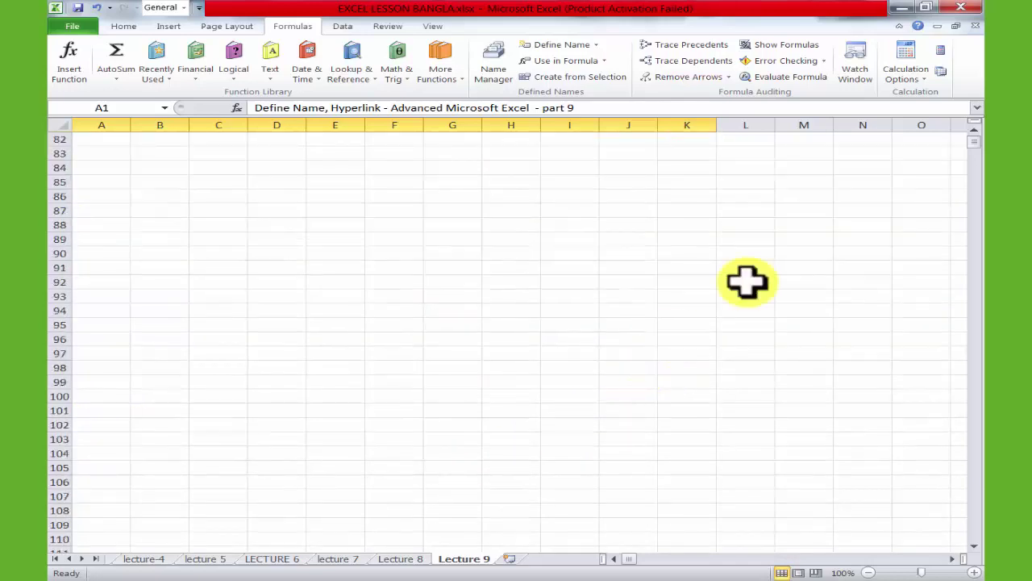
{"action": "left_click_drag", "start_coordinate": [977, 161], "coordinate": [974, 136]}
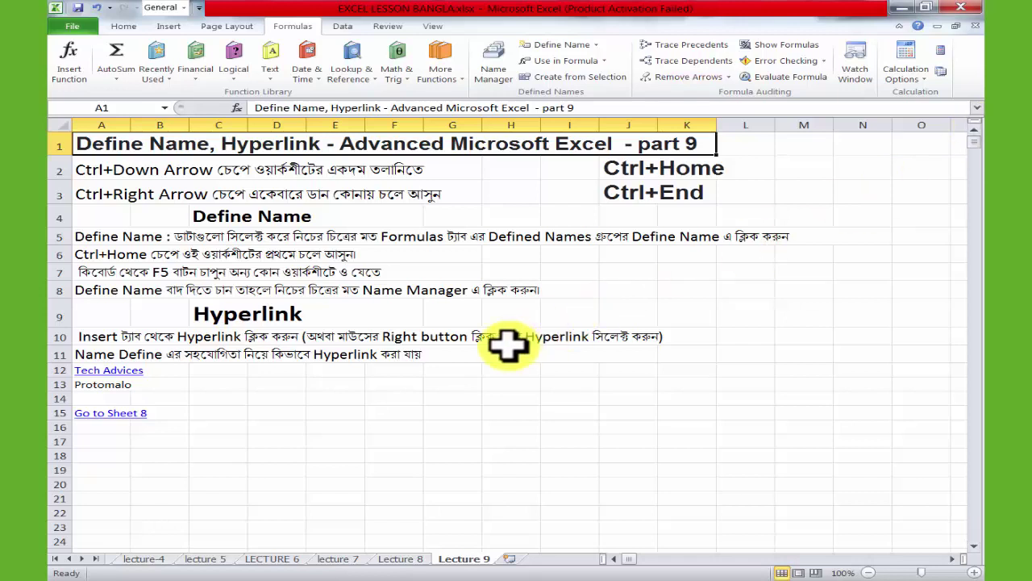
{"action": "left_click", "coordinate": [445, 416]}
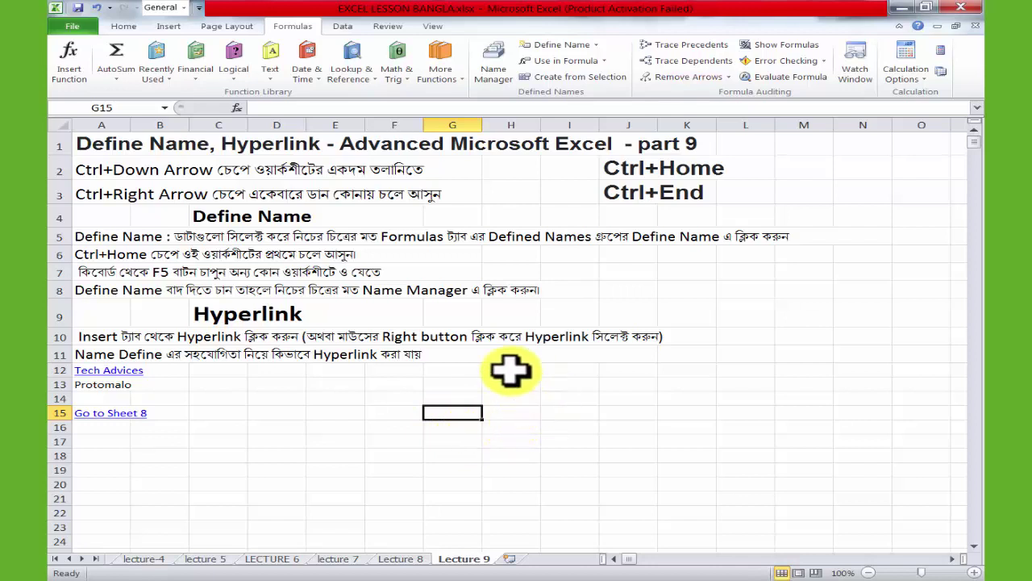
{"action": "left_click", "coordinate": [157, 272]}
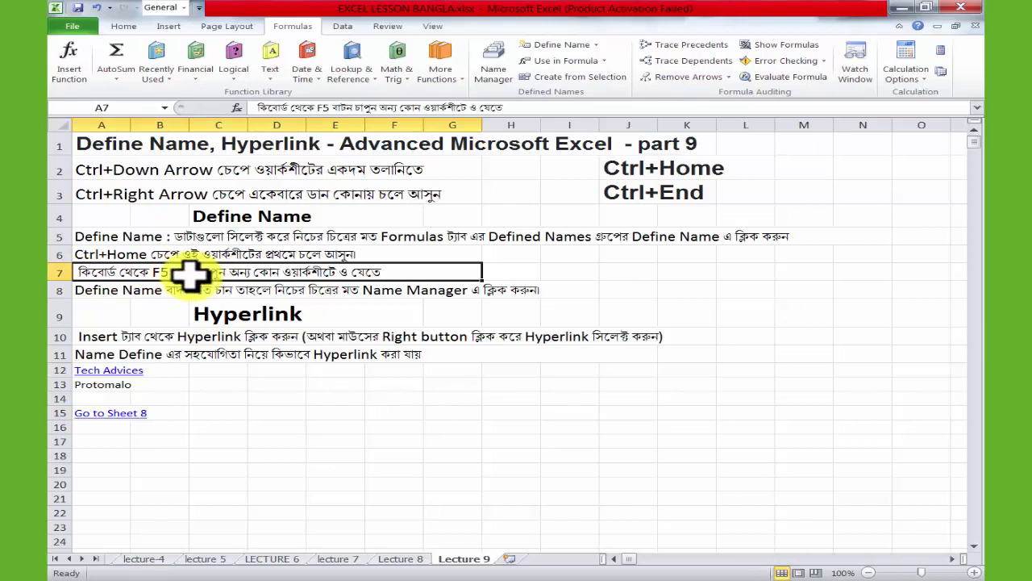
{"action": "left_click", "coordinate": [730, 307]}
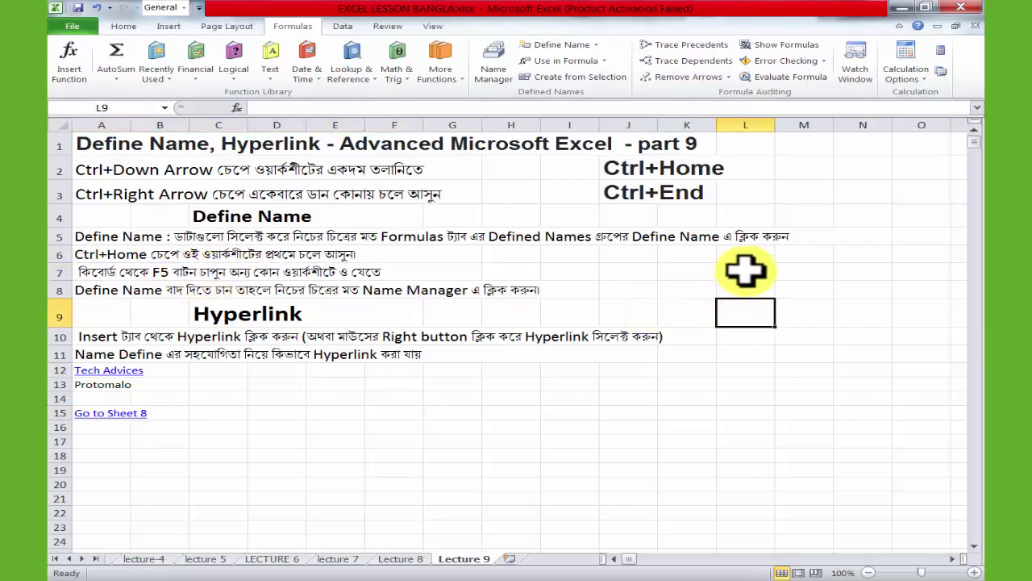
Use F5 Go To to jump to the range named date.
{"action": "key", "text": "F5"}
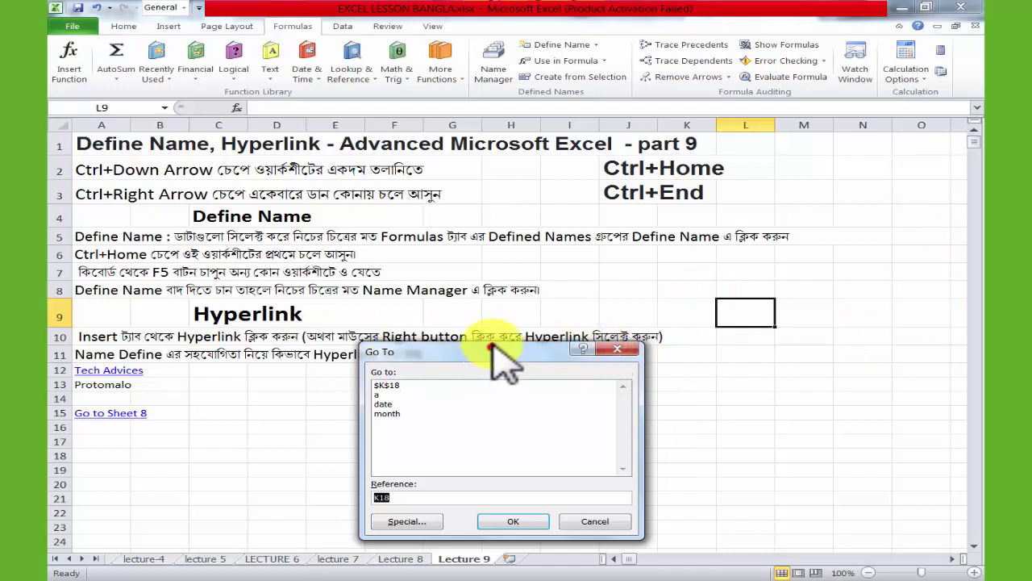
{"action": "left_click_drag", "start_coordinate": [494, 350], "coordinate": [483, 257]}
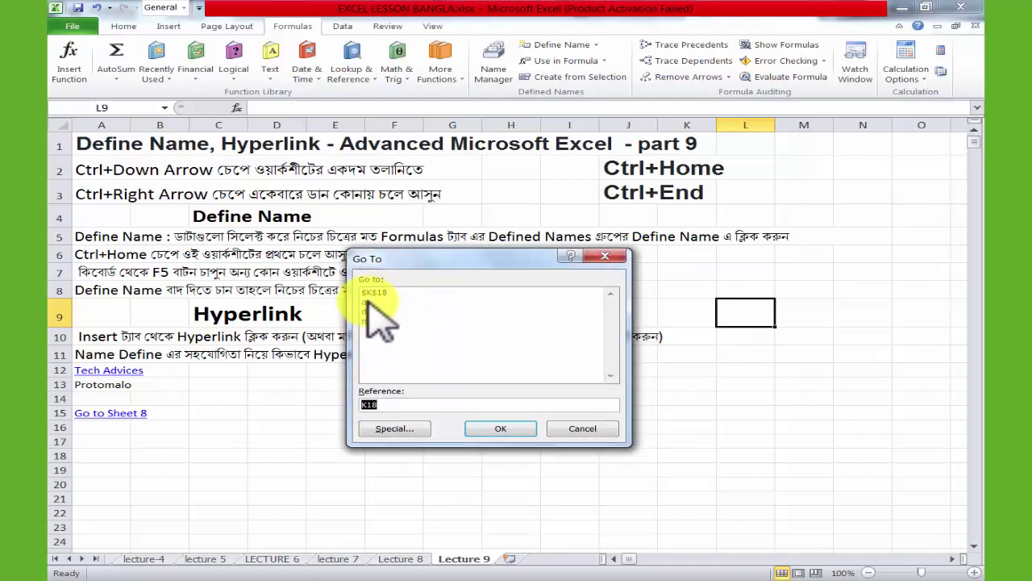
{"action": "left_click", "coordinate": [370, 300]}
{"action": "left_click", "coordinate": [373, 311]}
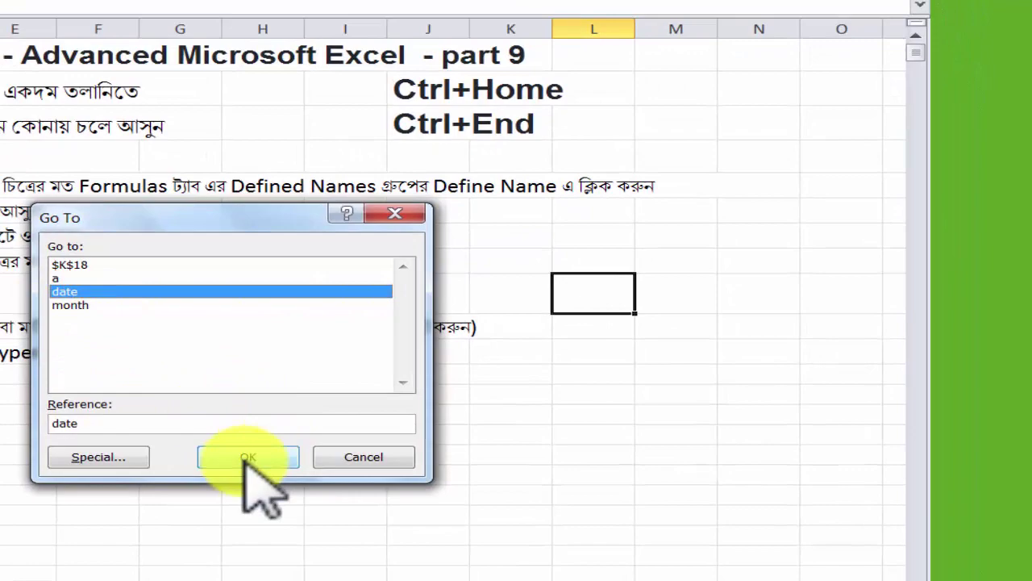
{"action": "left_click", "coordinate": [248, 457]}
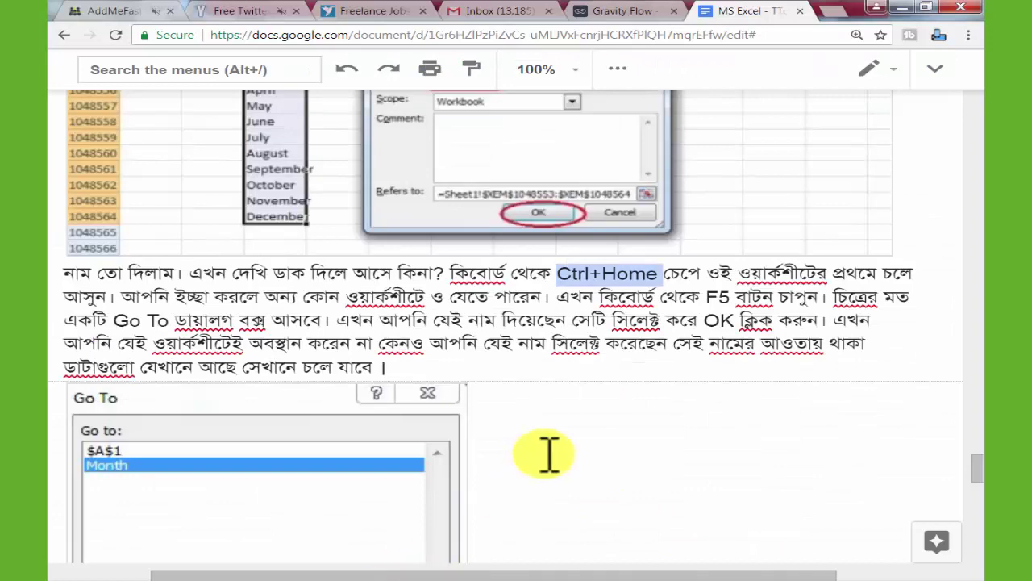
{"action": "scroll", "coordinate": [629, 363], "scroll_direction": "down", "scroll_amount": 1}
{"action": "scroll", "coordinate": [629, 363], "scroll_direction": "down", "scroll_amount": 2}
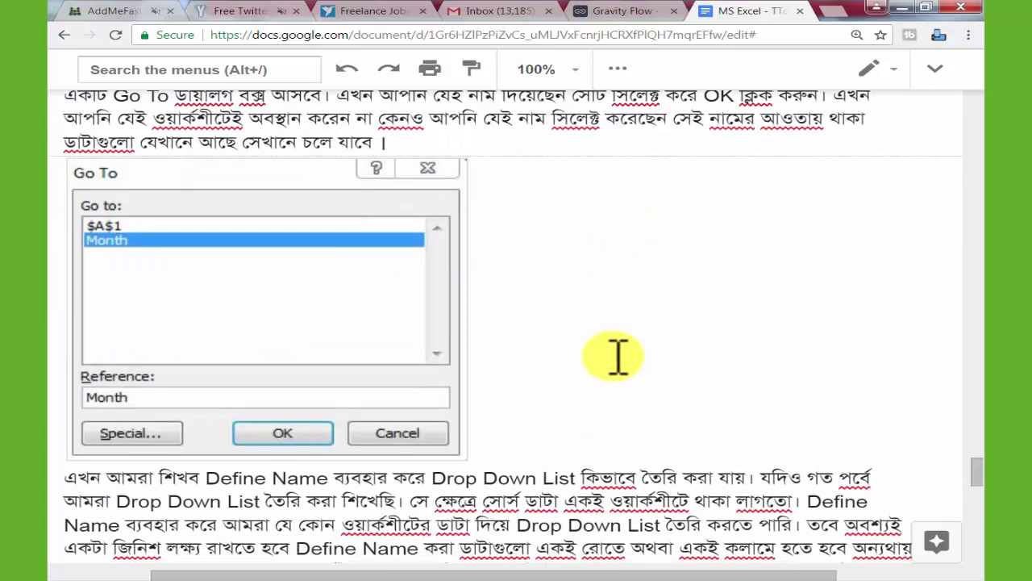
{"action": "scroll", "coordinate": [618, 355], "scroll_direction": "down", "scroll_amount": 2}
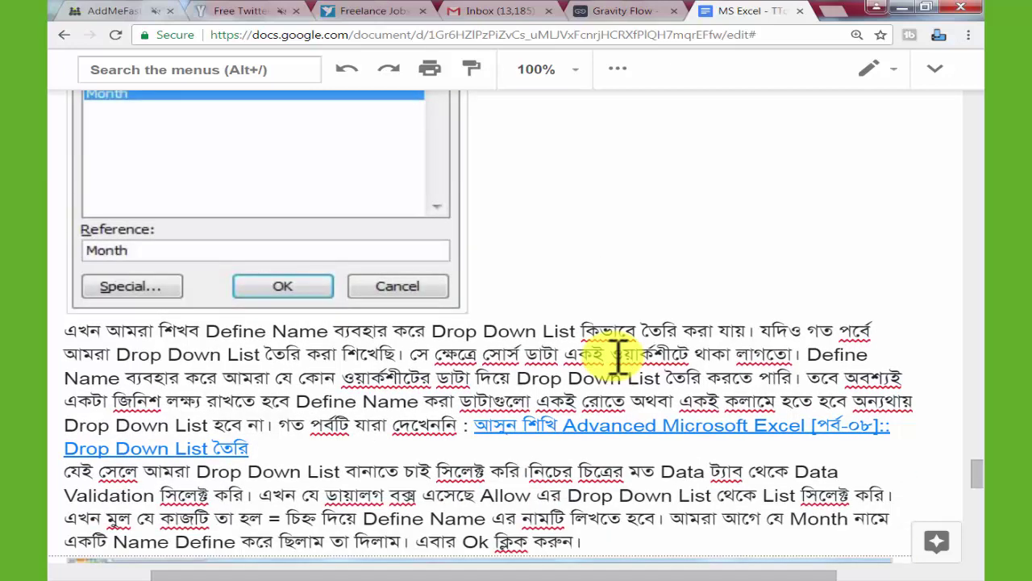
{"action": "scroll", "coordinate": [617, 355], "scroll_direction": "down", "scroll_amount": 2}
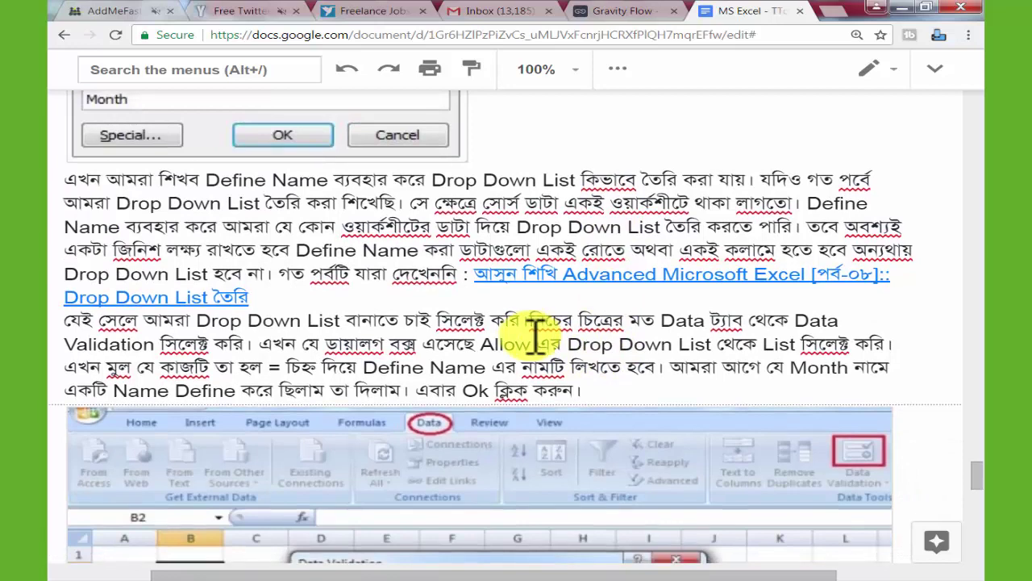
{"action": "scroll", "coordinate": [536, 335], "scroll_direction": "down", "scroll_amount": 2}
{"action": "scroll", "coordinate": [537, 335], "scroll_direction": "down", "scroll_amount": 1}
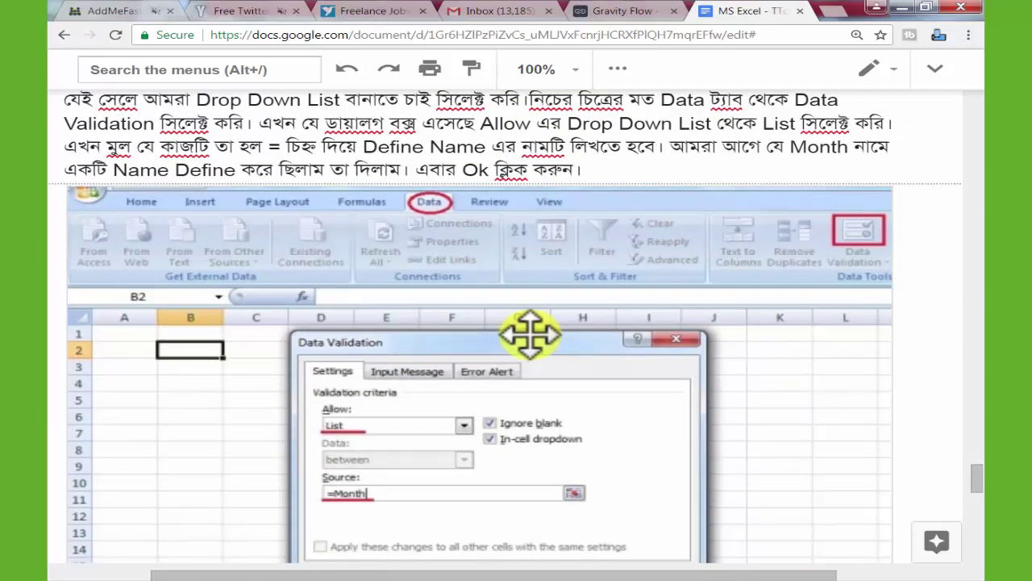
{"action": "scroll", "coordinate": [529, 334], "scroll_direction": "up", "scroll_amount": 2}
{"action": "scroll", "coordinate": [502, 230], "scroll_direction": "up", "scroll_amount": 1}
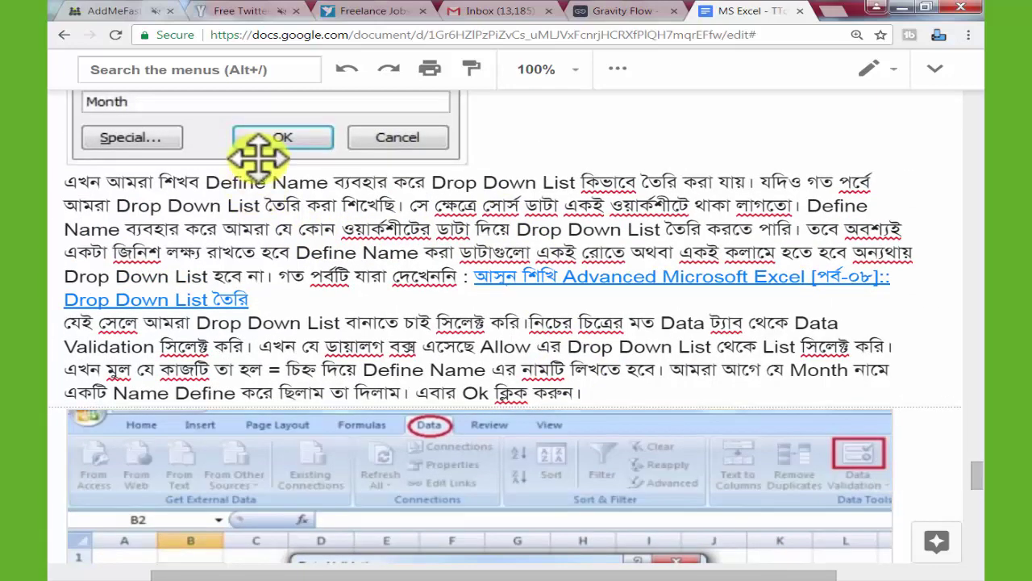
{"action": "left_click", "coordinate": [575, 182]}
{"action": "left_click", "coordinate": [450, 175], "text": "shift"}
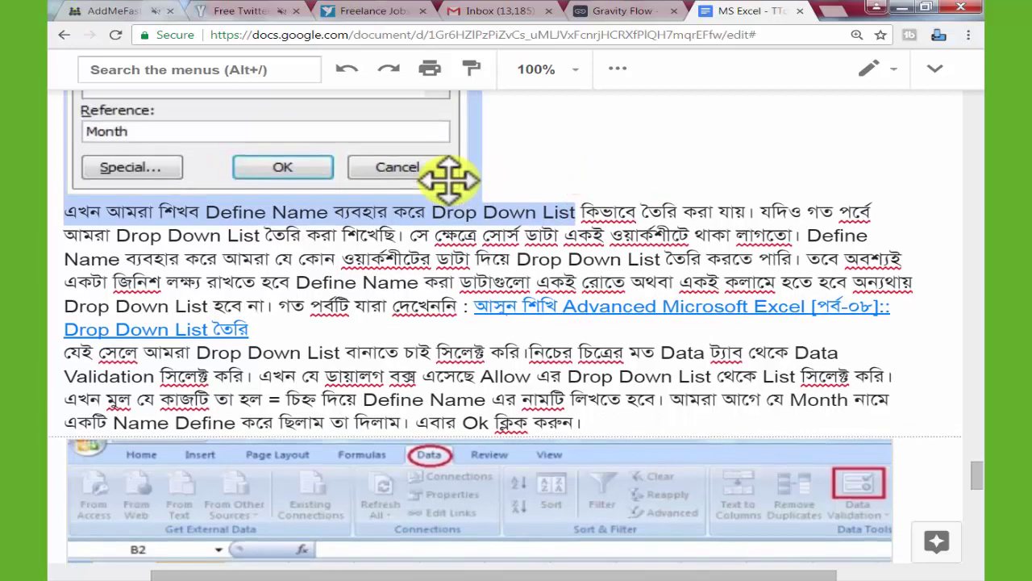
{"action": "scroll", "coordinate": [618, 285], "scroll_direction": "up", "scroll_amount": 3}
{"action": "scroll", "coordinate": [720, 315], "scroll_direction": "down", "scroll_amount": 2}
{"action": "scroll", "coordinate": [720, 315], "scroll_direction": "down", "scroll_amount": 3}
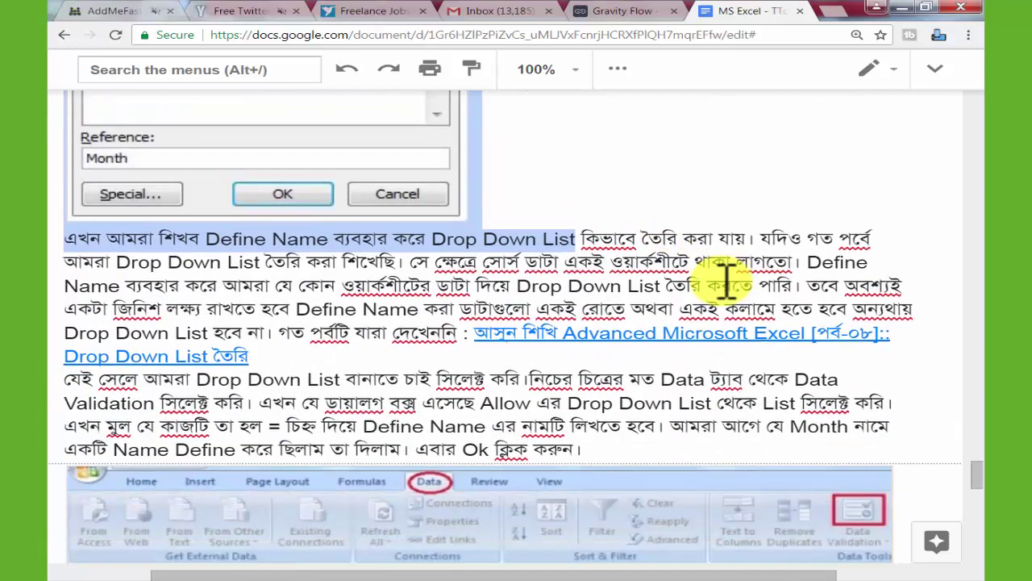
{"action": "left_click", "coordinate": [762, 191]}
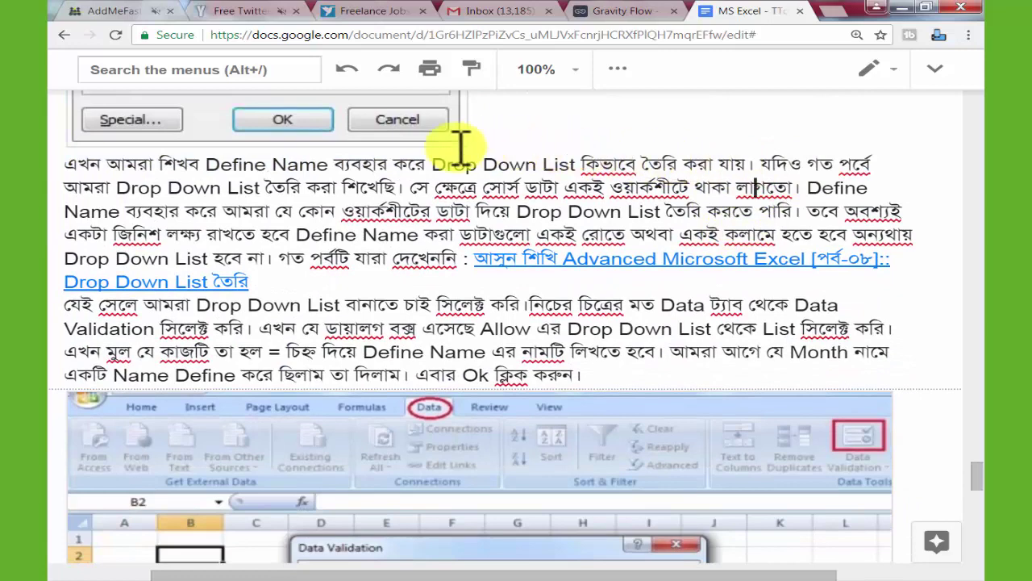
{"action": "left_click_drag", "start_coordinate": [433, 164], "coordinate": [577, 166]}
{"action": "mouse_move", "coordinate": [647, 173]}
{"action": "left_mouse_down"}
{"action": "mouse_move", "coordinate": [655, 177]}
{"action": "mouse_move", "coordinate": [565, 226]}
{"action": "left_mouse_up"}
{"action": "left_click", "coordinate": [484, 219]}
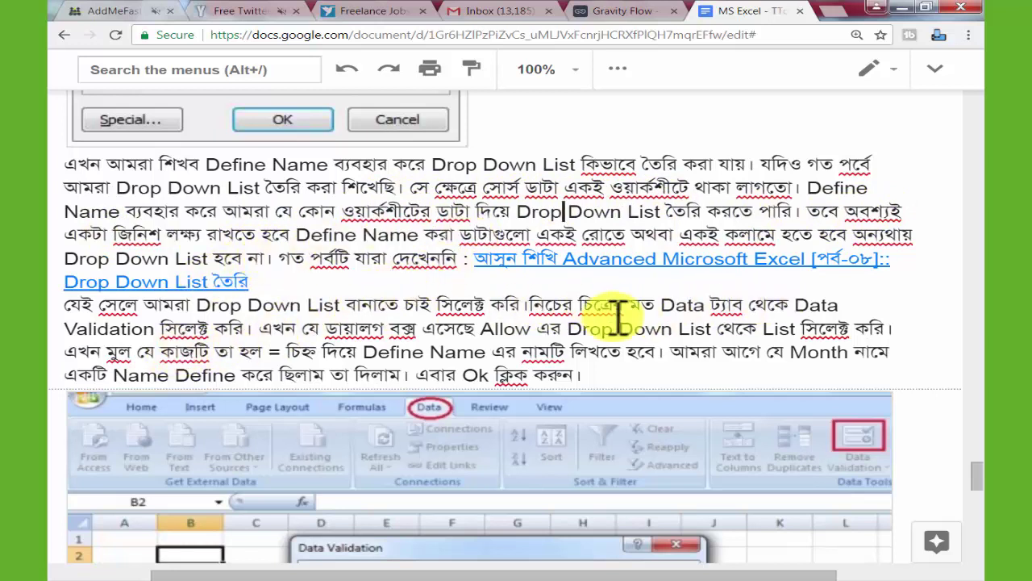
{"action": "scroll", "coordinate": [565, 300], "scroll_direction": "down", "scroll_amount": 2}
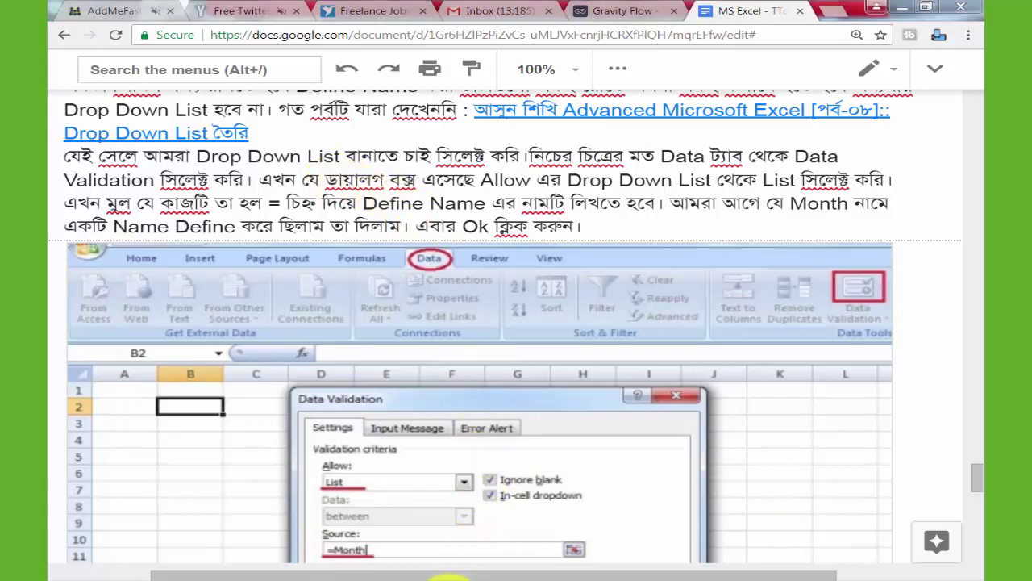
{"action": "left_click", "coordinate": [472, 564]}
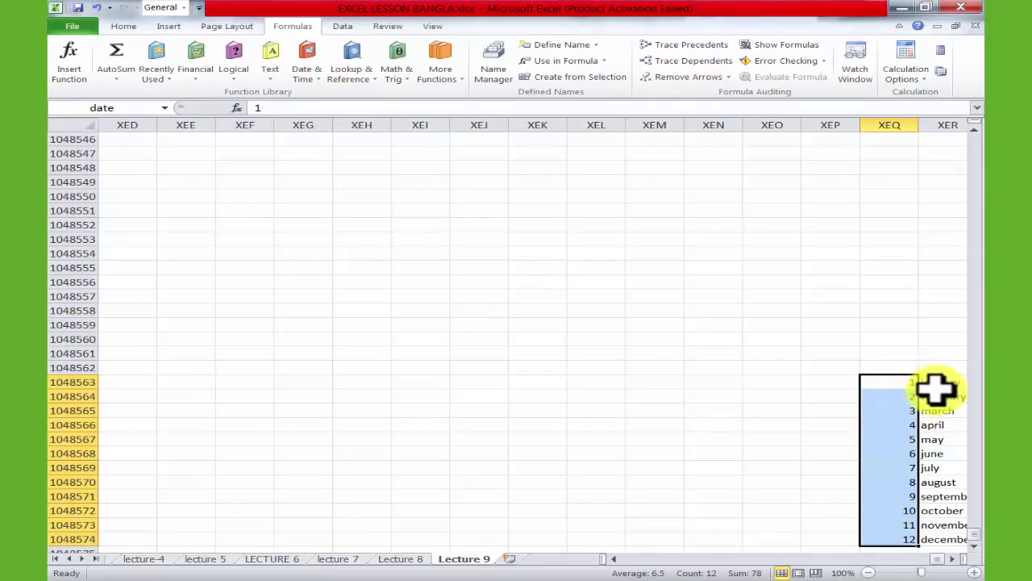
Select the column of twelve month names and show the Data commands.
{"action": "left_click", "coordinate": [953, 559]}
{"action": "left_click", "coordinate": [953, 559]}
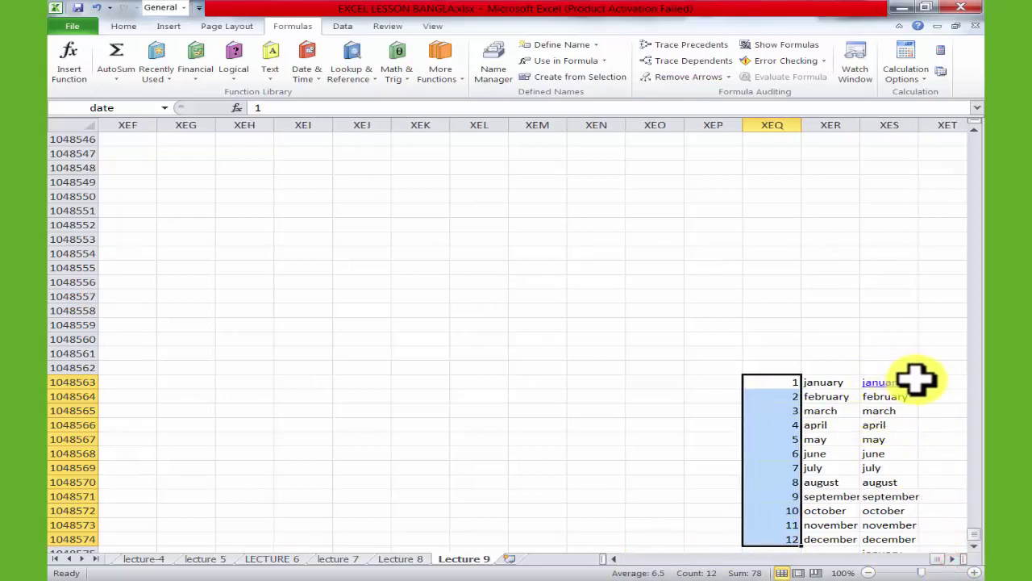
{"action": "left_click_drag", "start_coordinate": [916, 380], "coordinate": [895, 511]}
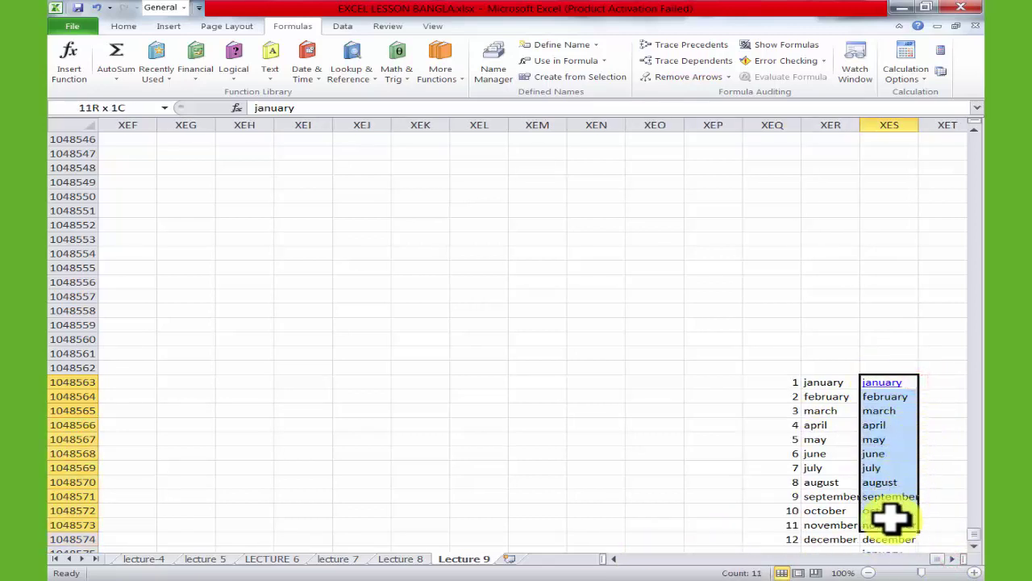
{"action": "left_click_drag", "start_coordinate": [822, 380], "coordinate": [834, 537]}
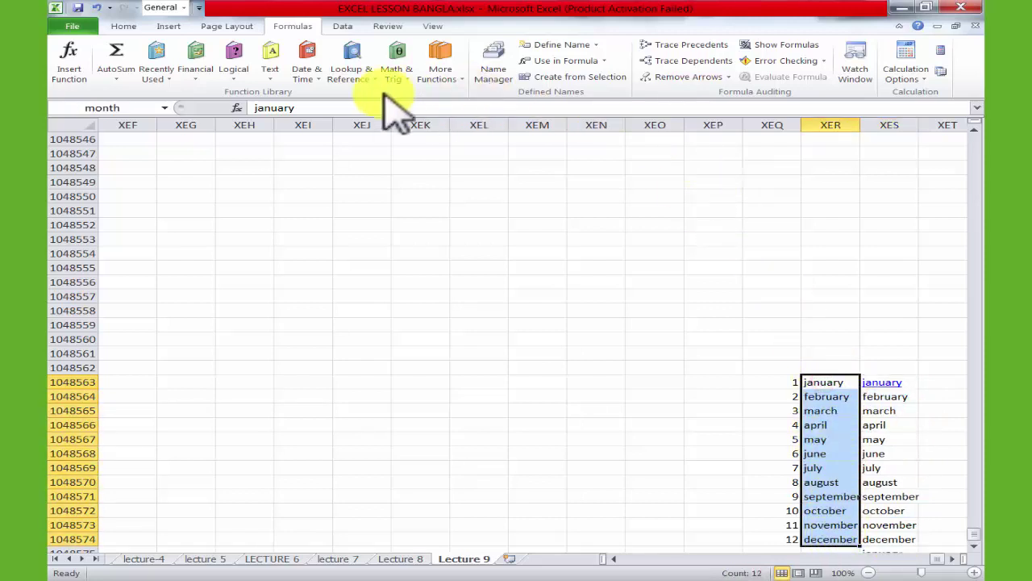
{"action": "left_click", "coordinate": [348, 26]}
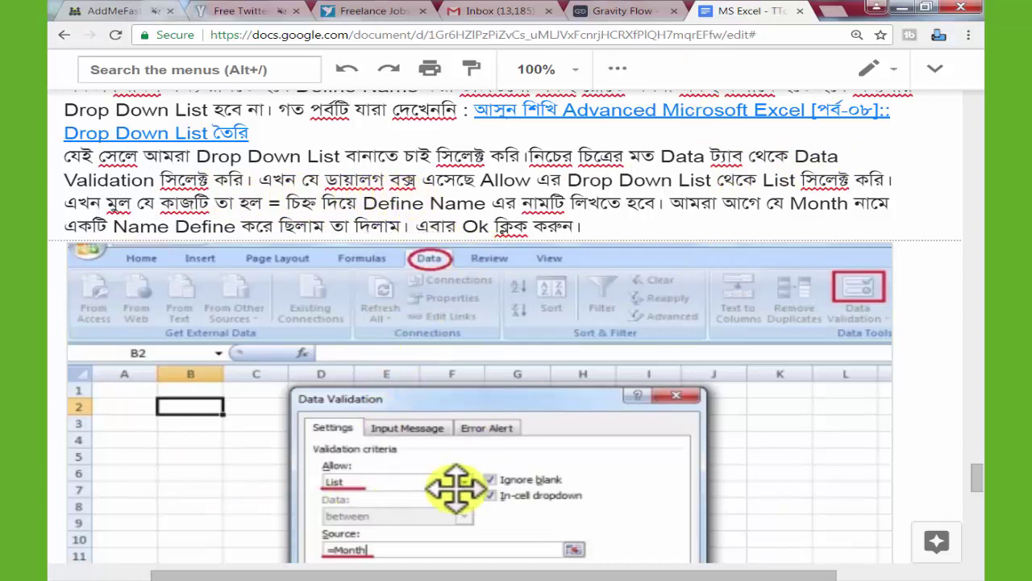
{"action": "mouse_move", "coordinate": [416, 577]}
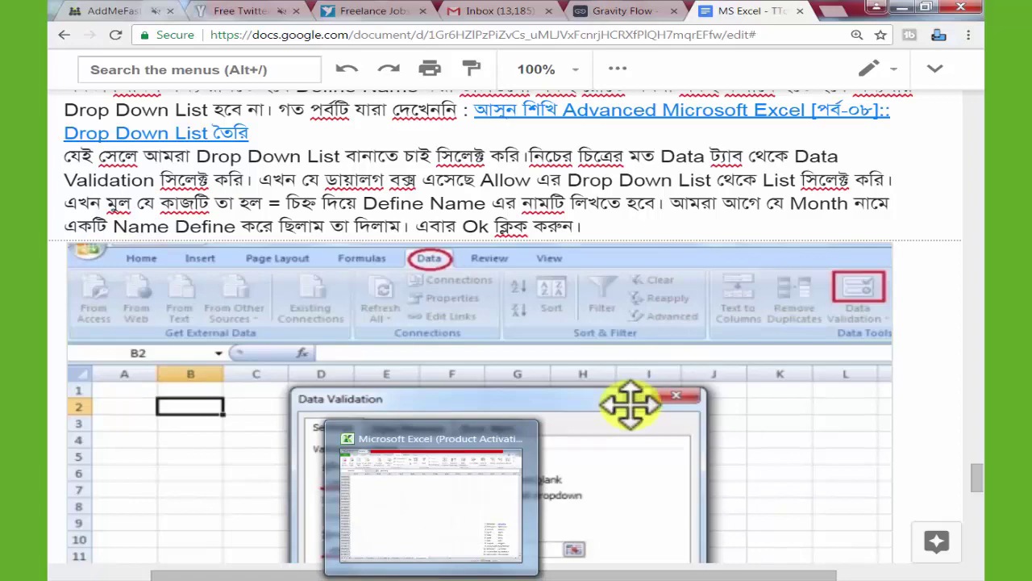
Apply List data validation with Source =month to the month cells.
{"action": "left_click", "coordinate": [427, 564]}
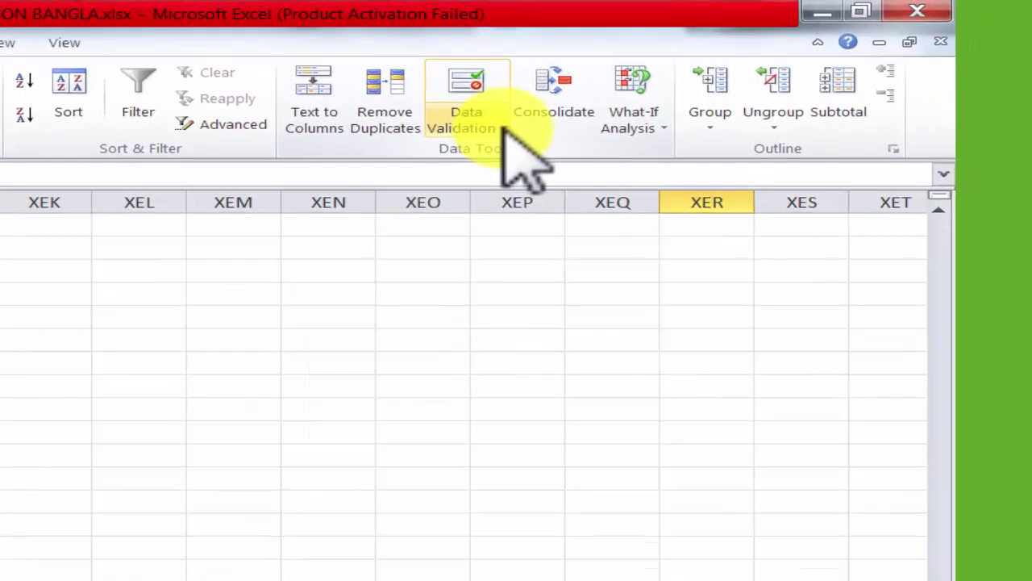
{"action": "left_click", "coordinate": [501, 130]}
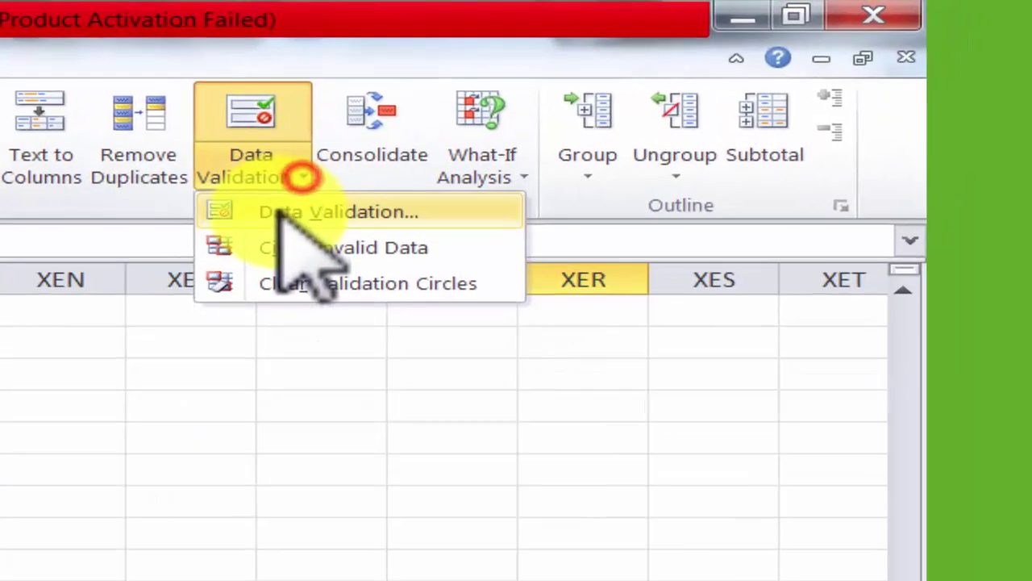
{"action": "left_click", "coordinate": [484, 153]}
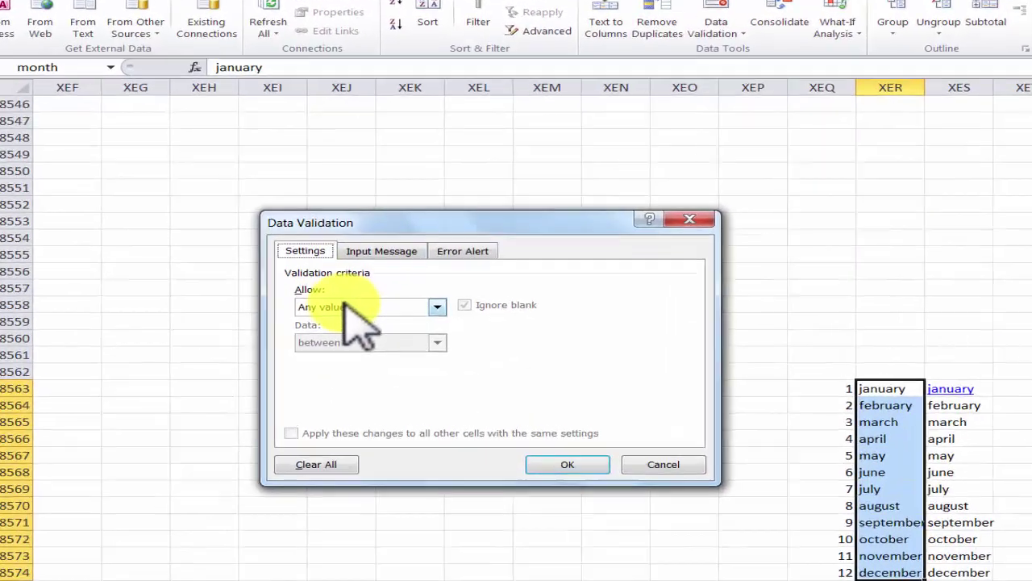
{"action": "left_click", "coordinate": [347, 325]}
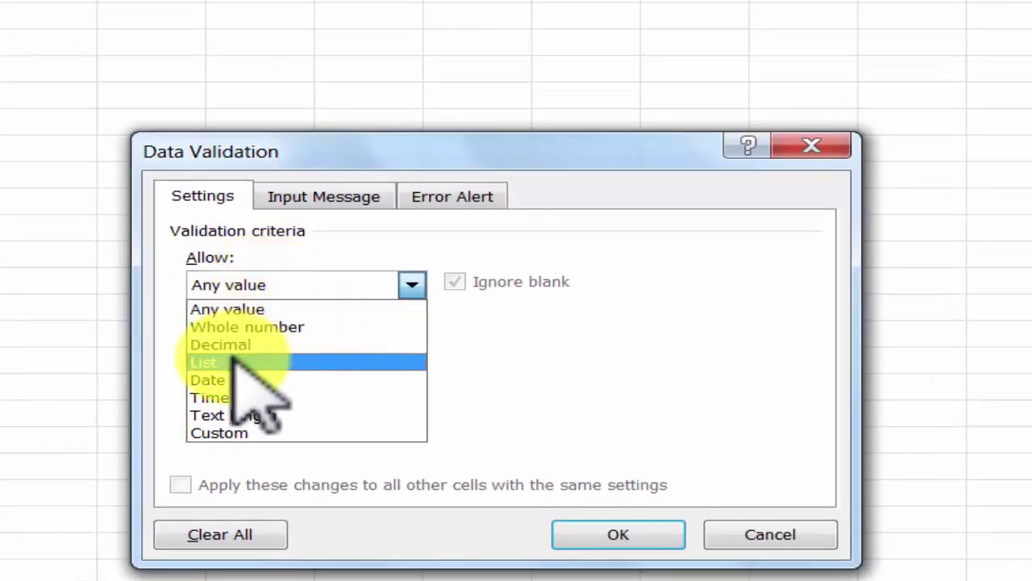
{"action": "left_click", "coordinate": [235, 365]}
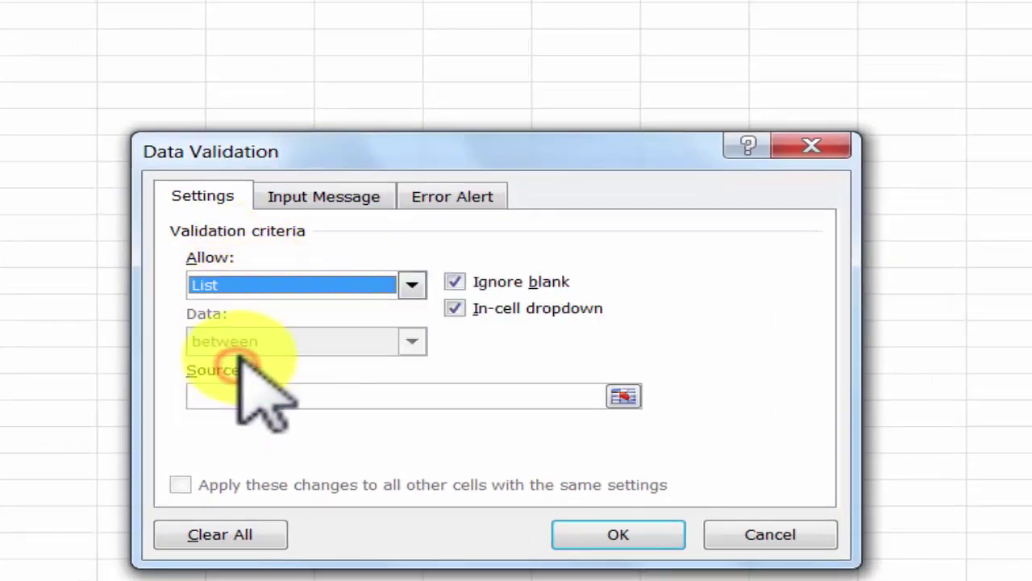
{"action": "left_click", "coordinate": [242, 394]}
{"action": "type", "text": "="}
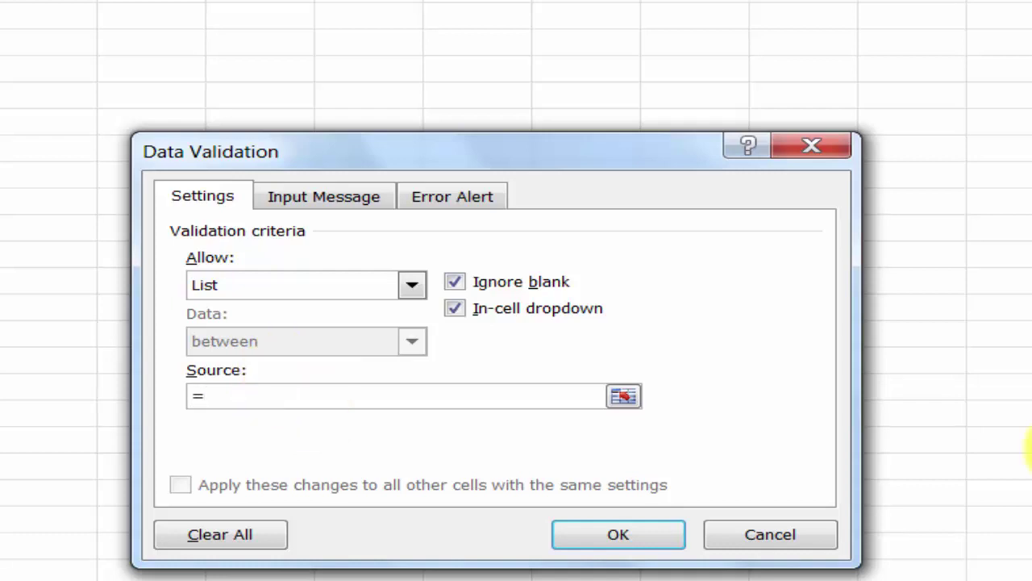
{"action": "left_click", "coordinate": [313, 397]}
{"action": "type", "text": "month"}
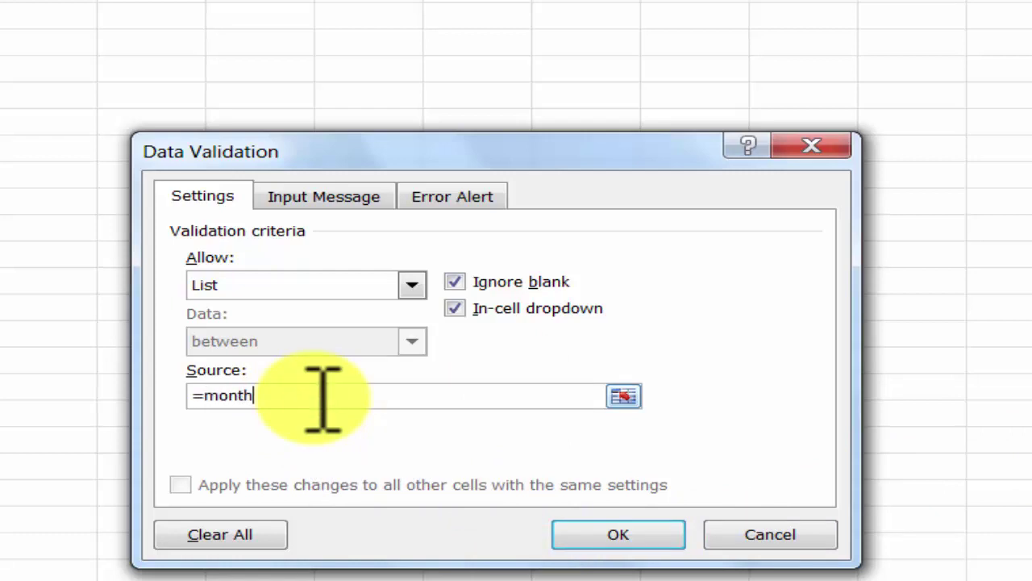
{"action": "left_click", "coordinate": [618, 535]}
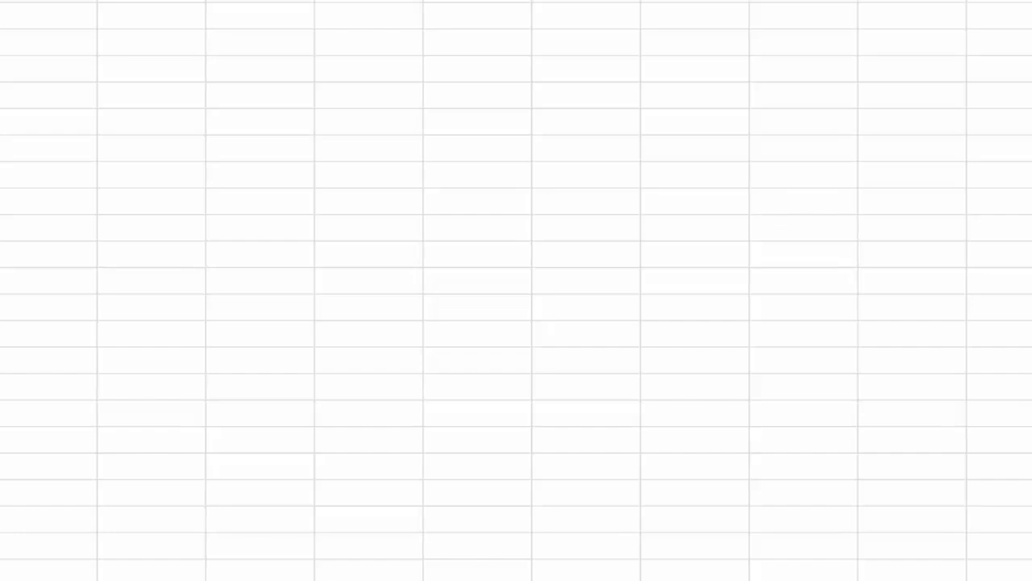
Highlight the lesson's sentence on removing a defined name, then return to Excel.
{"action": "left_click", "coordinate": [799, 461]}
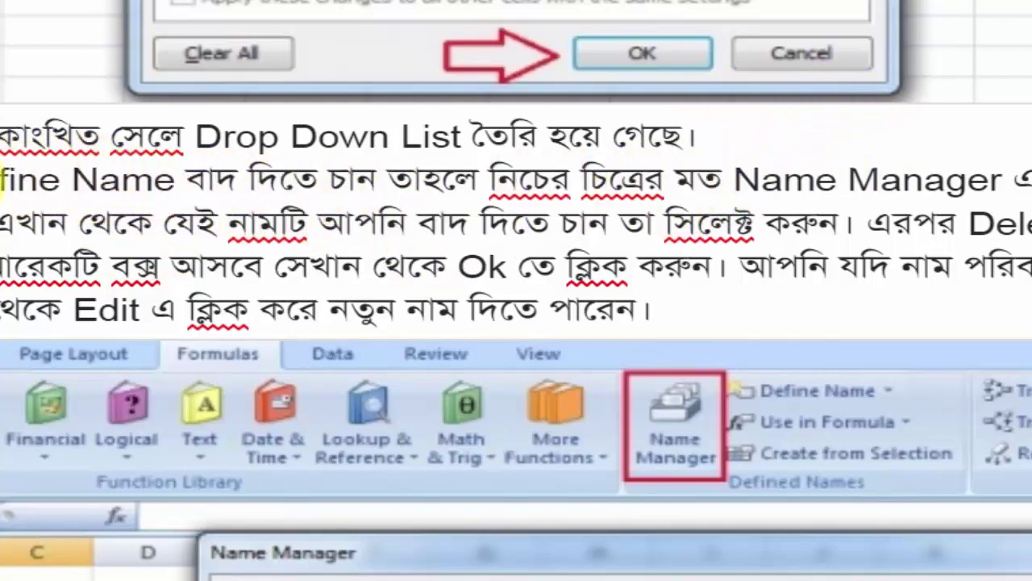
{"action": "left_click_drag", "start_coordinate": [2, 179], "coordinate": [1020, 179]}
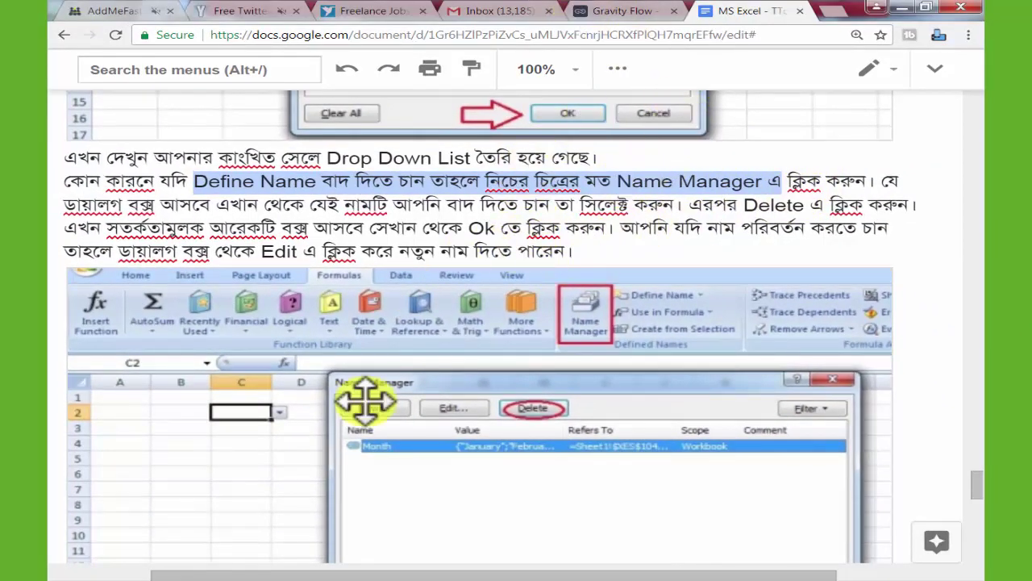
{"action": "mouse_move", "coordinate": [479, 575]}
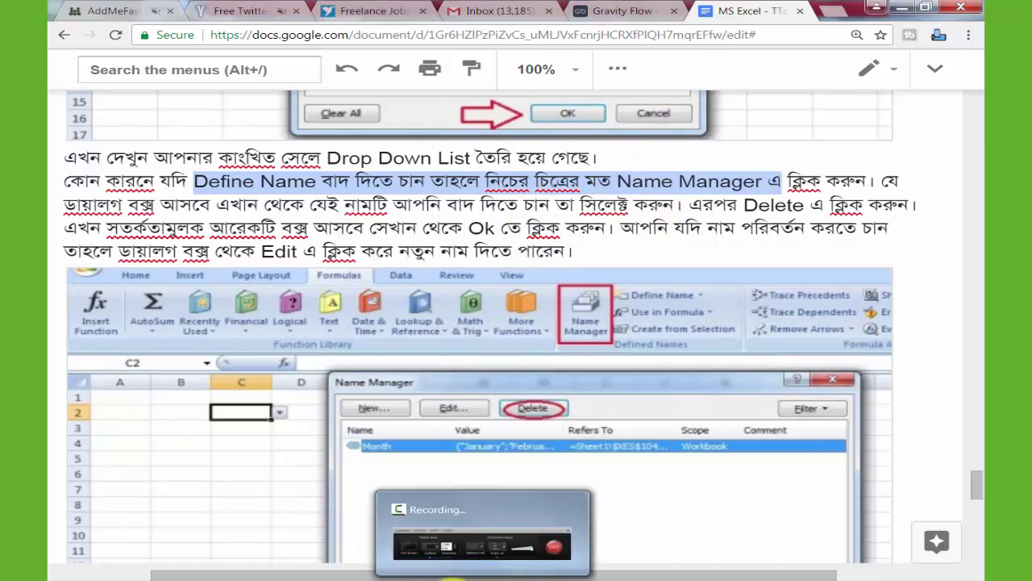
{"action": "left_click", "coordinate": [403, 496]}
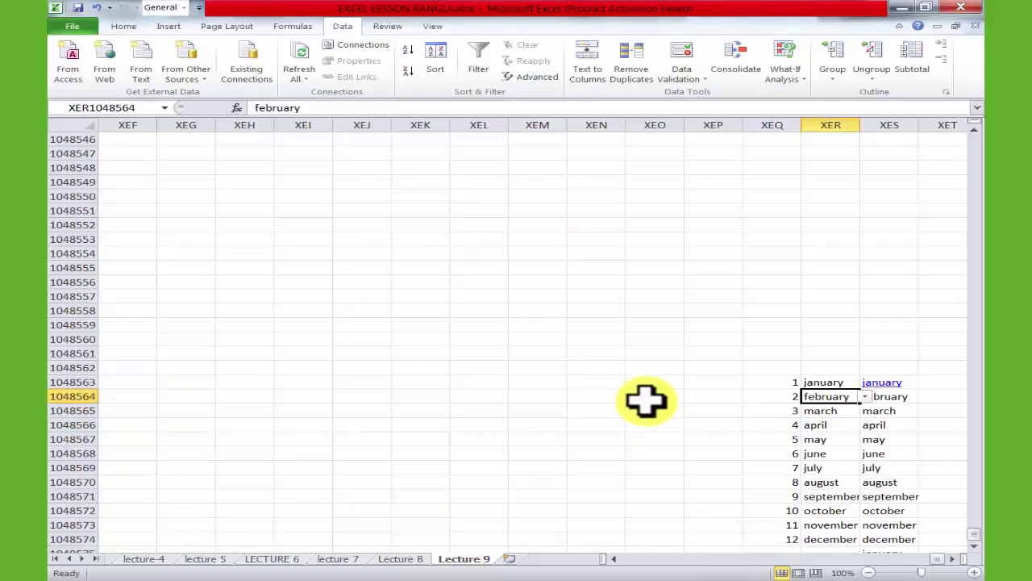
Select the january cell to check its month drop-down, then show the Formulas commands.
{"action": "left_click", "coordinate": [835, 382]}
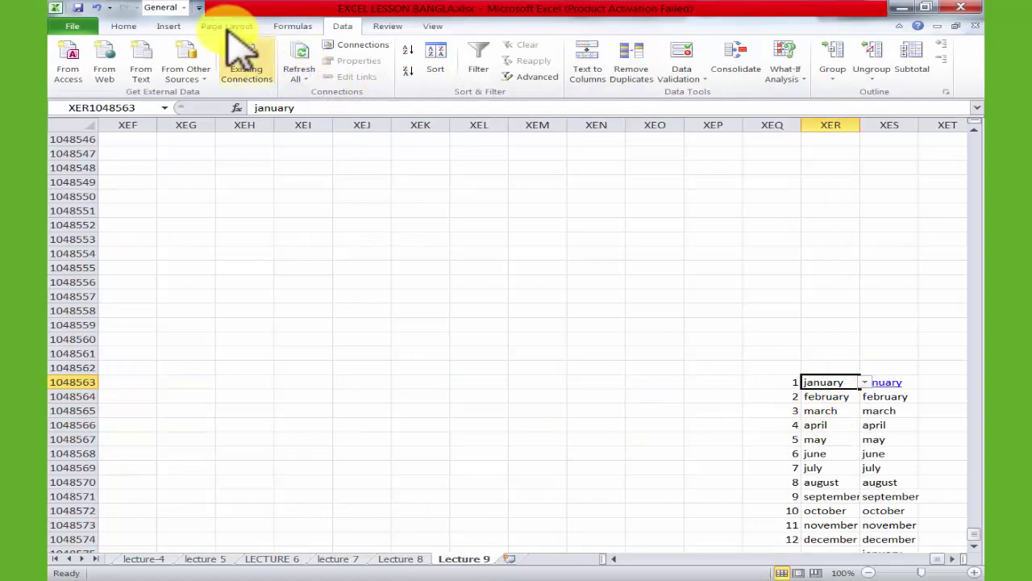
{"action": "left_click", "coordinate": [387, 577]}
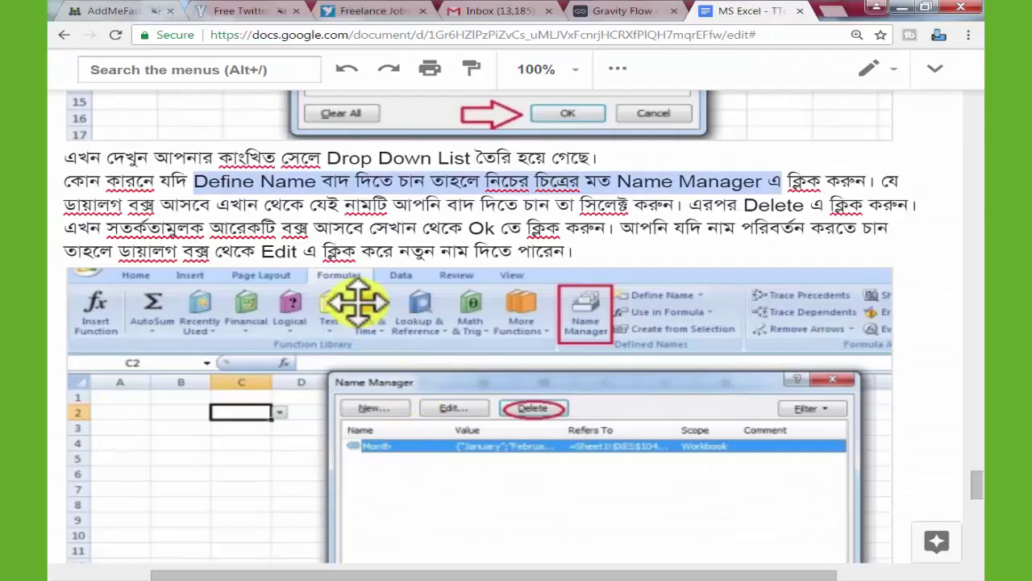
{"action": "left_click", "coordinate": [445, 576]}
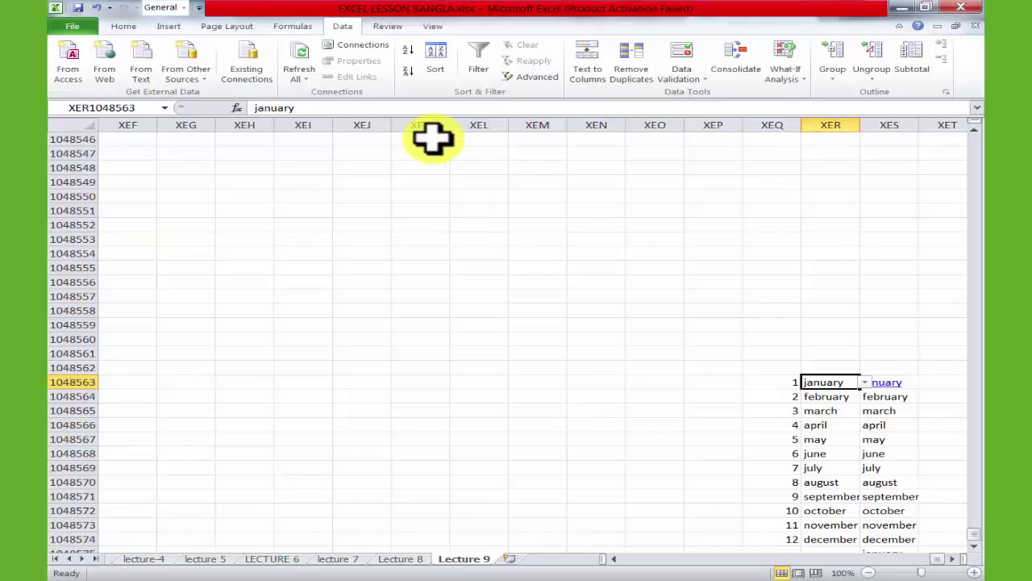
{"action": "left_click", "coordinate": [293, 26]}
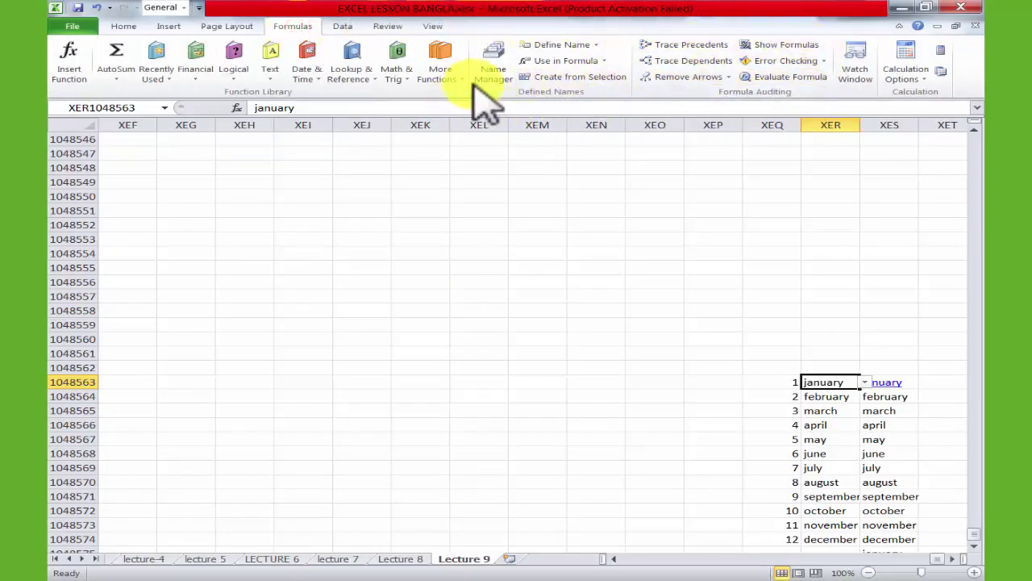
Delete the defined name 'month' in Name Manager, then confirm with Go To that only a and date remain.
{"action": "left_click", "coordinate": [503, 80]}
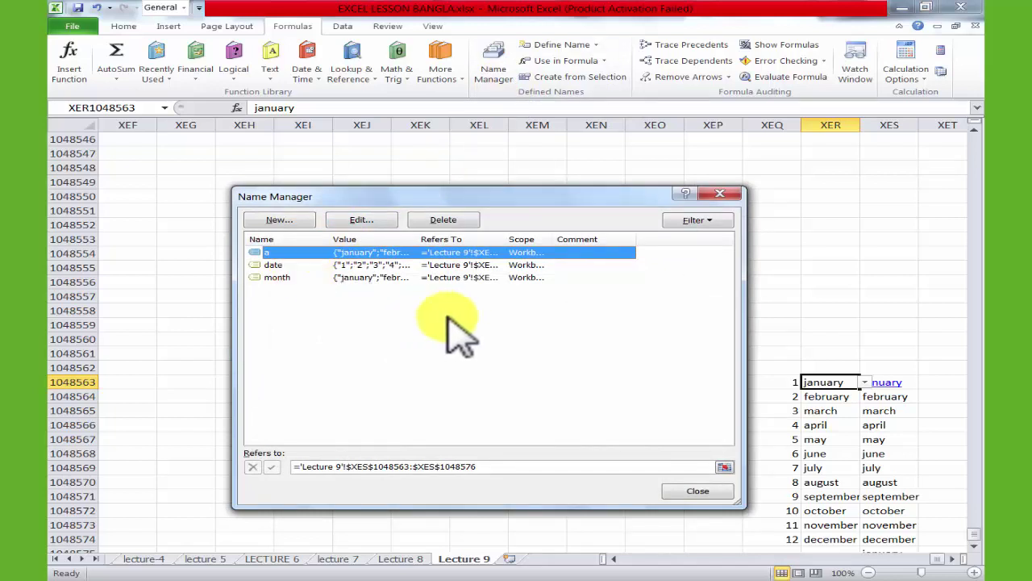
{"action": "left_click", "coordinate": [312, 278]}
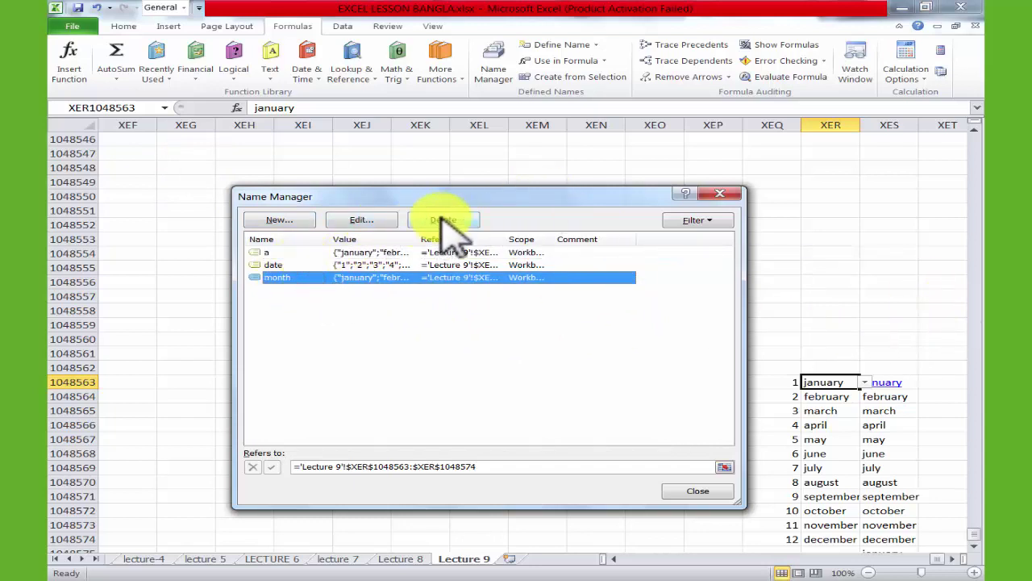
{"action": "left_click", "coordinate": [362, 219]}
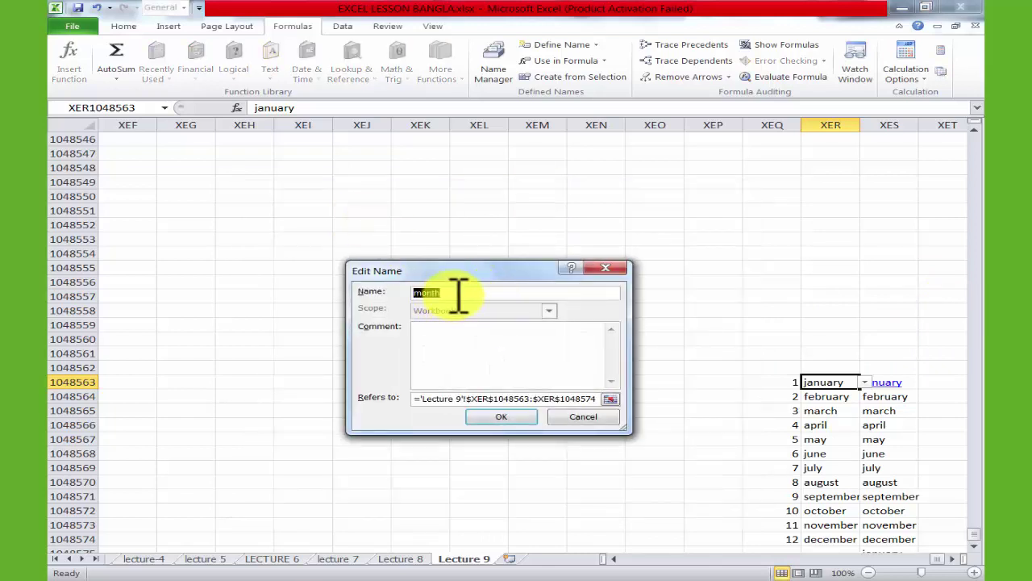
{"action": "left_click", "coordinate": [520, 417]}
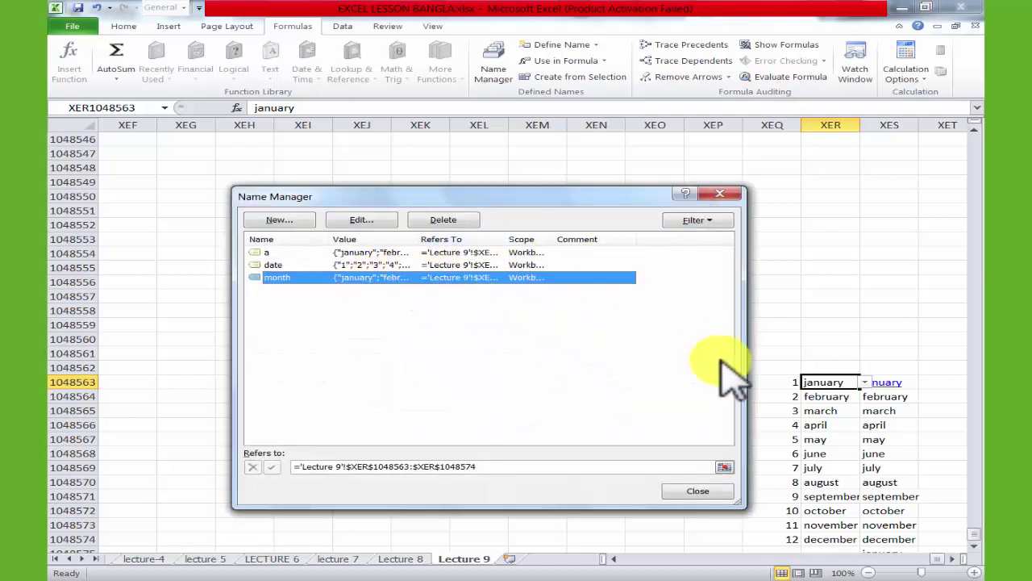
{"action": "left_click", "coordinate": [458, 219]}
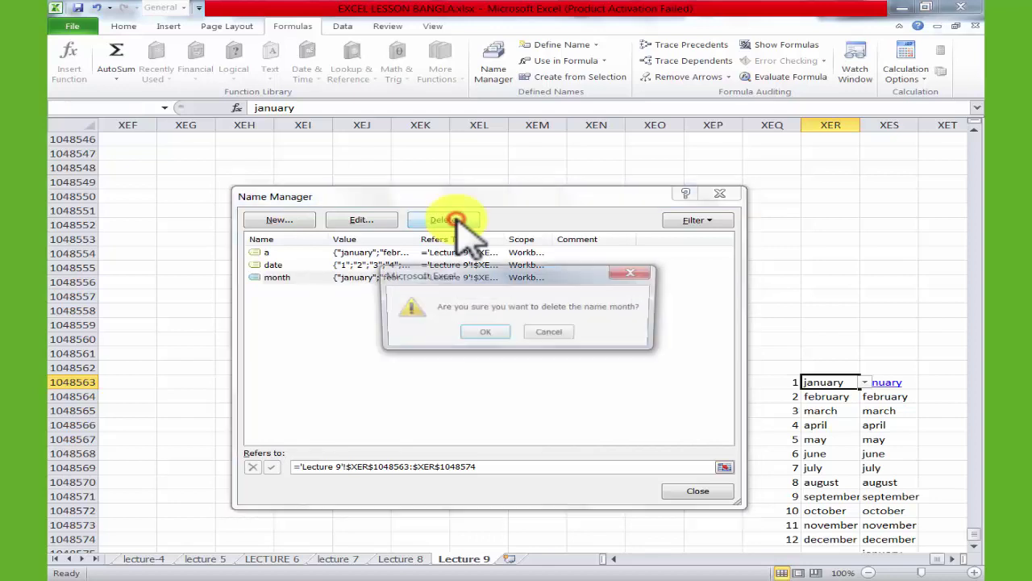
{"action": "left_click", "coordinate": [475, 333]}
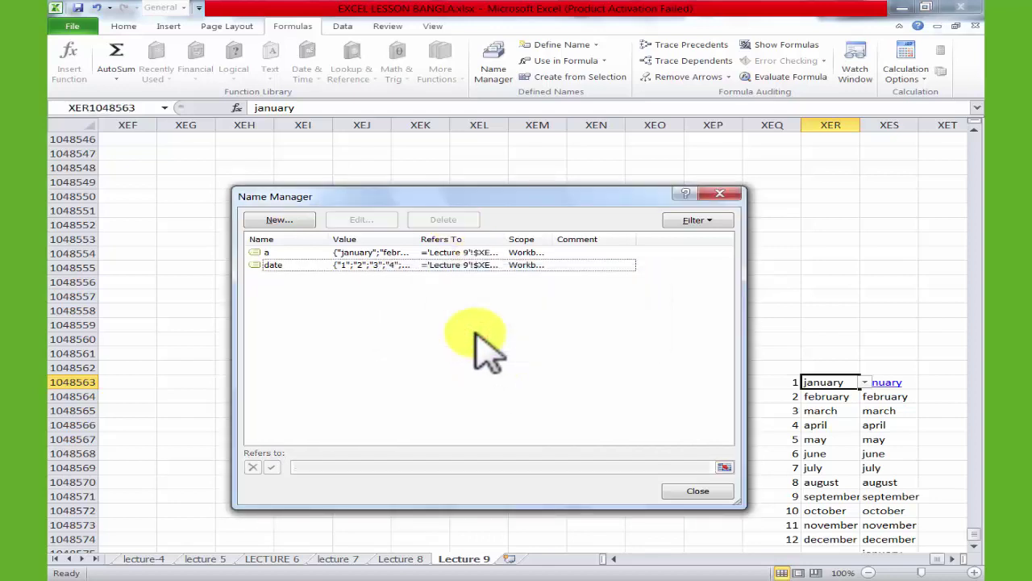
{"action": "left_click", "coordinate": [694, 492]}
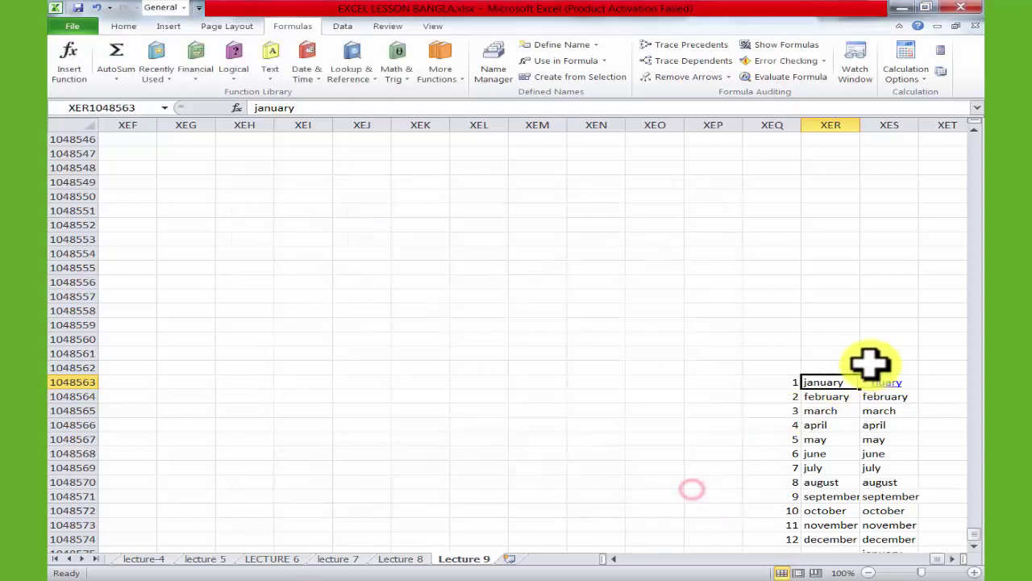
{"action": "left_click", "coordinate": [846, 337]}
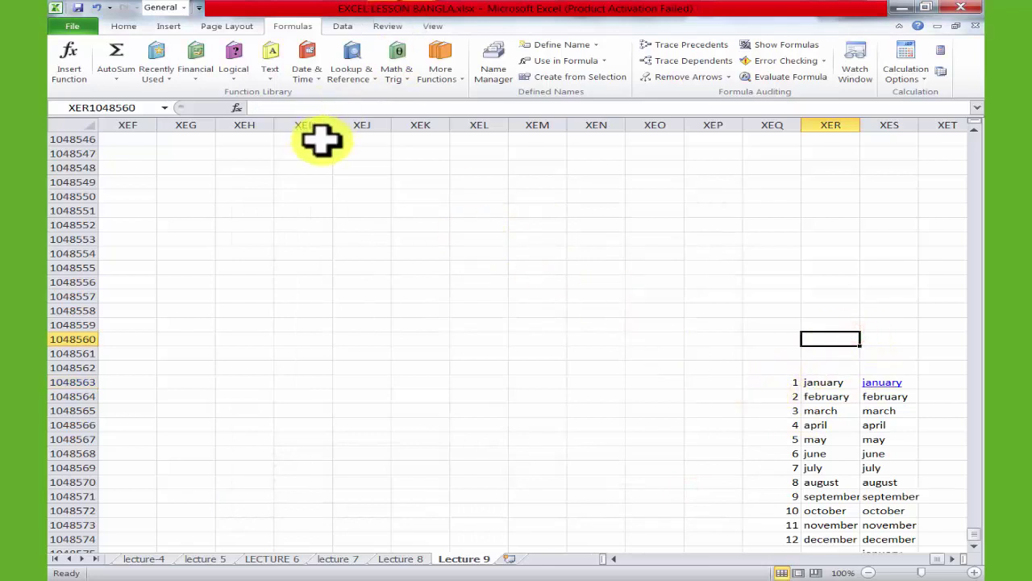
{"action": "key", "text": "ctrl+g"}
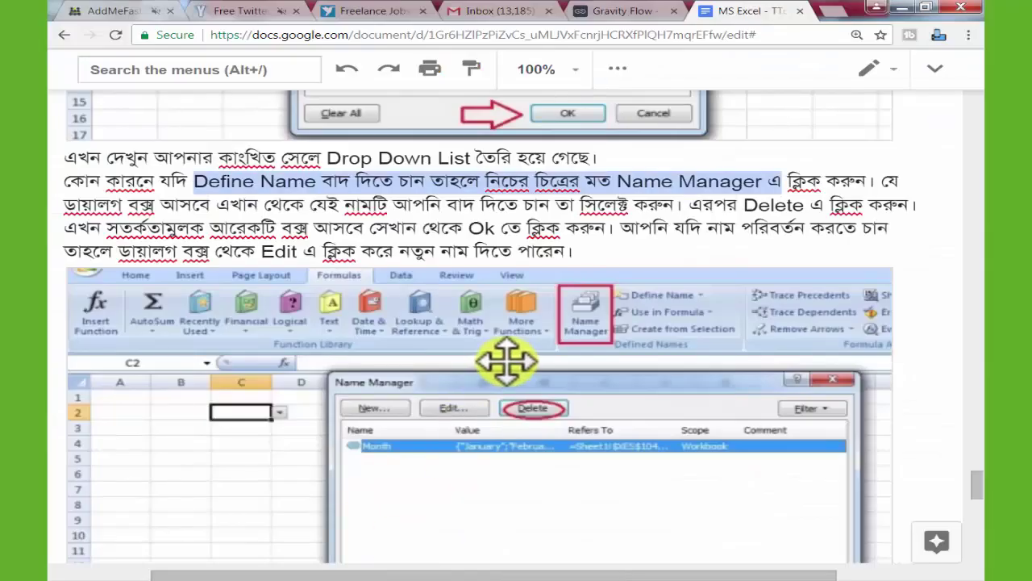
Scroll the Google Docs lesson down to its Hyperlink section, then bring up the Freelancer jobs page.
{"action": "scroll", "coordinate": [512, 361], "scroll_direction": "down", "scroll_amount": 2}
{"action": "scroll", "coordinate": [516, 362], "scroll_direction": "down", "scroll_amount": 4}
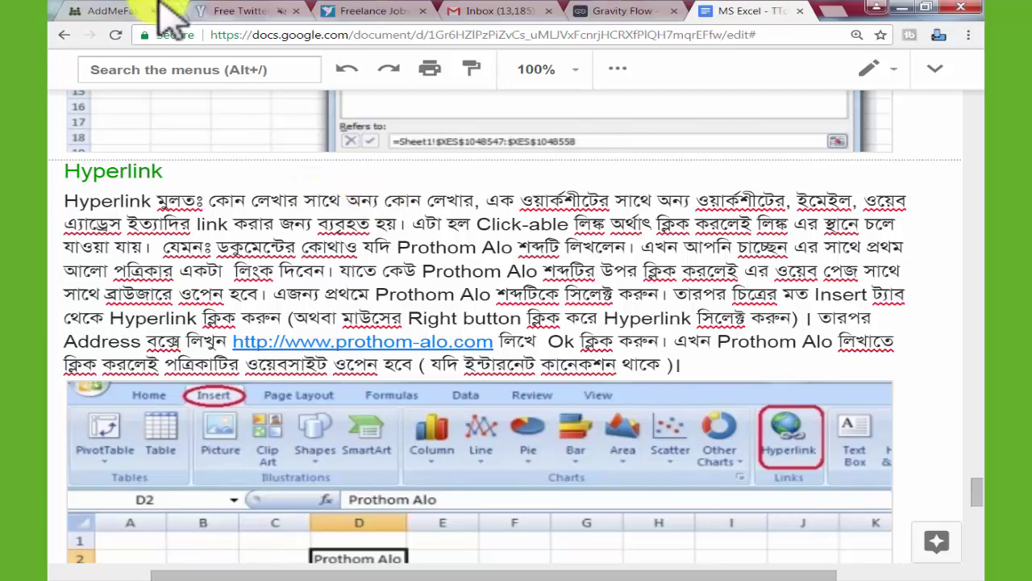
{"action": "left_click", "coordinate": [359, 10]}
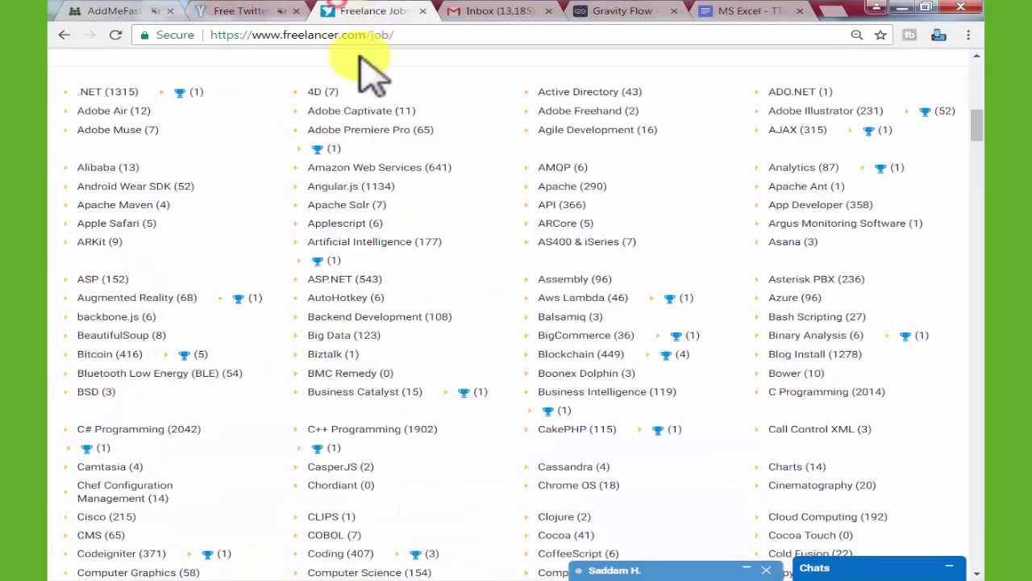
Open Freelancer's ASP.NET Jobs and Contests listing, then return to the tutorial and the Excel window.
{"action": "left_click", "coordinate": [351, 278]}
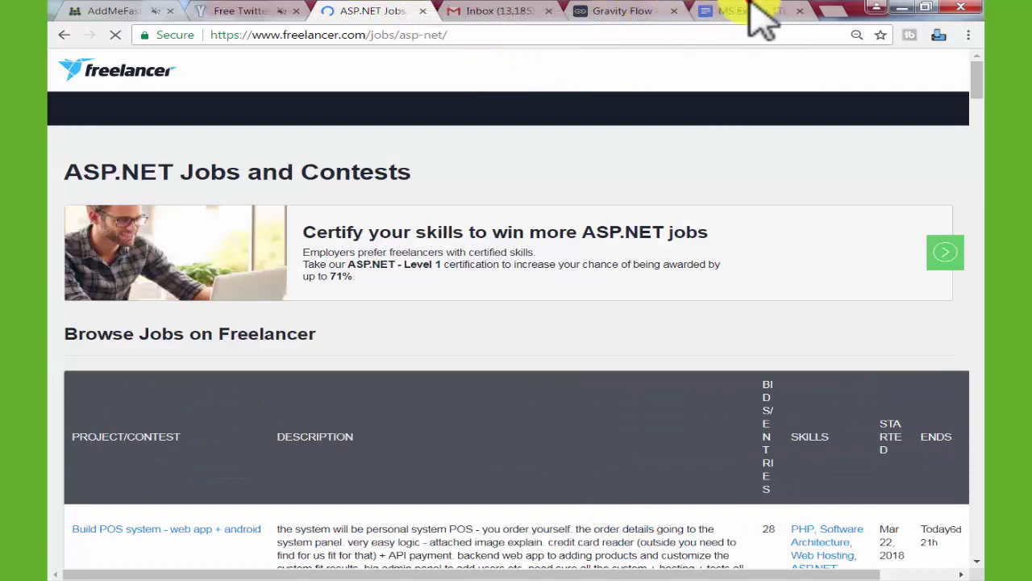
{"action": "left_click", "coordinate": [750, 12]}
{"action": "left_click", "coordinate": [494, 327]}
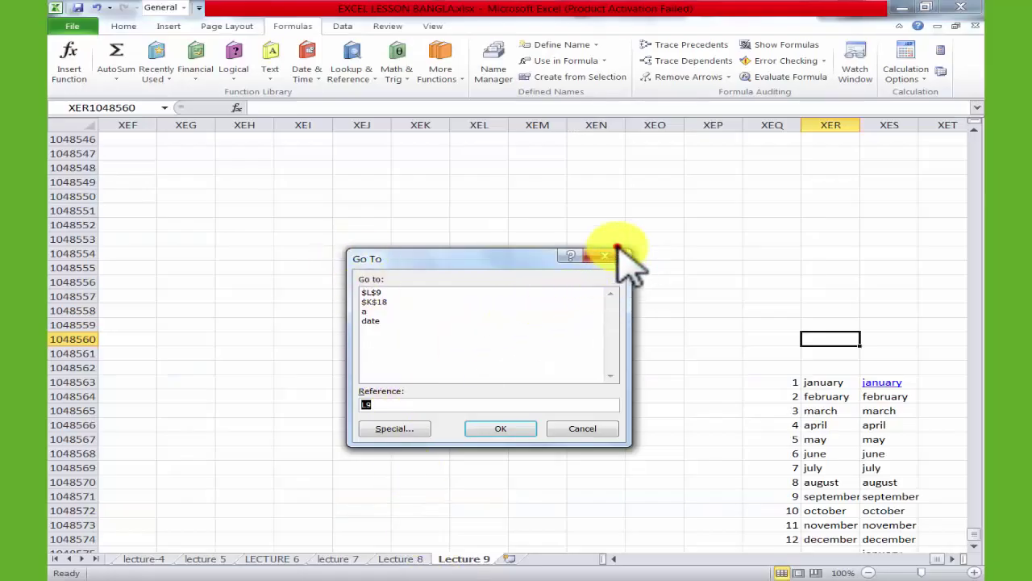
Dismiss Go To, return to cell A1 at the sheet's top, and select cell C13 beside Protomalo.
{"action": "left_click", "coordinate": [614, 258]}
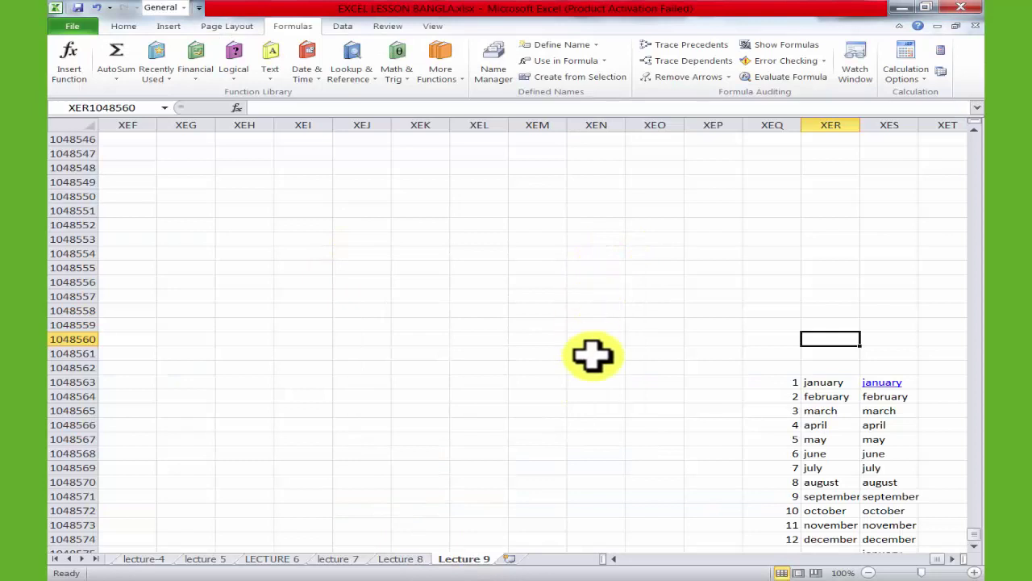
{"action": "key", "text": "ctrl+Home"}
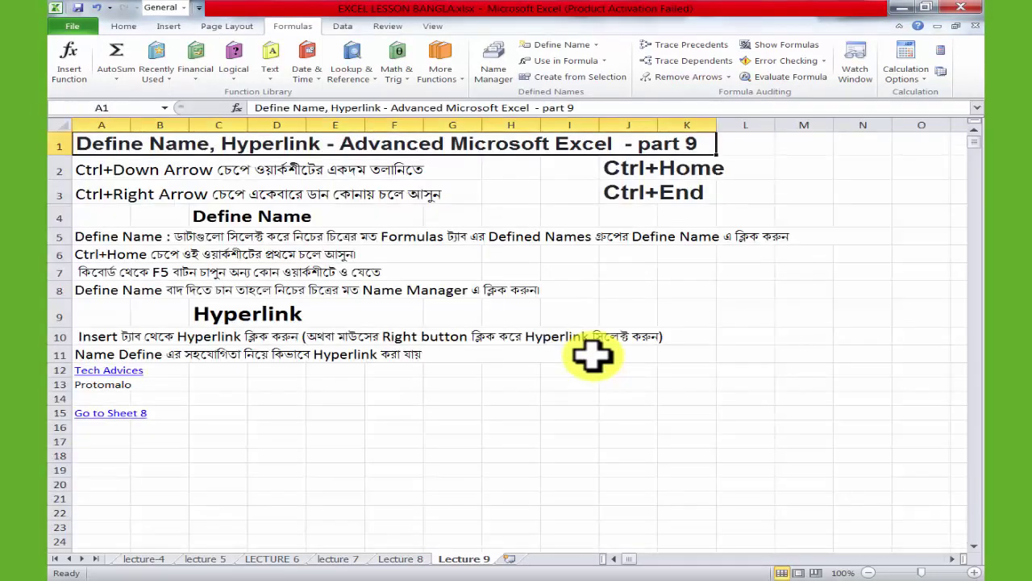
{"action": "left_click", "coordinate": [542, 442]}
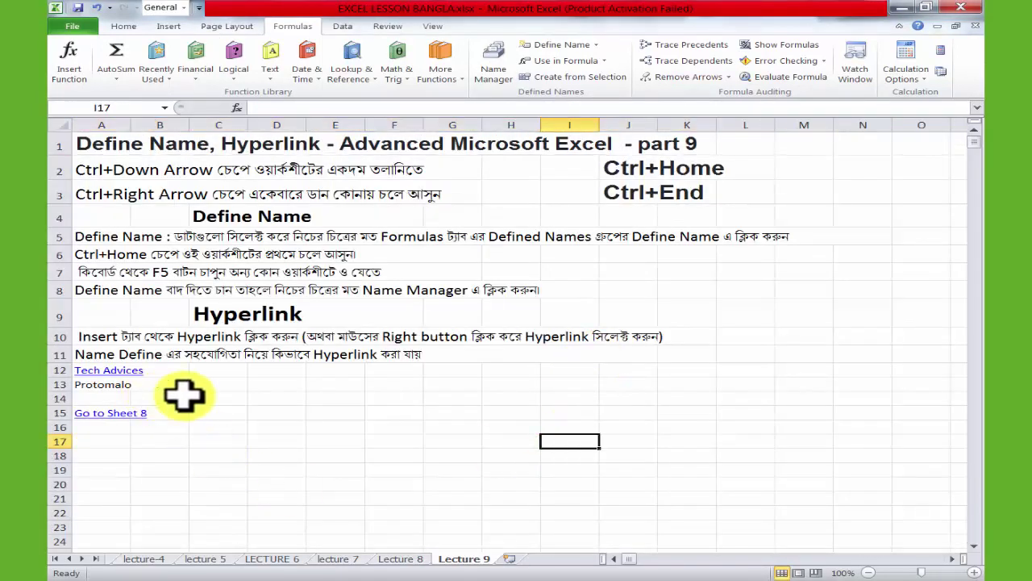
{"action": "left_click", "coordinate": [212, 386]}
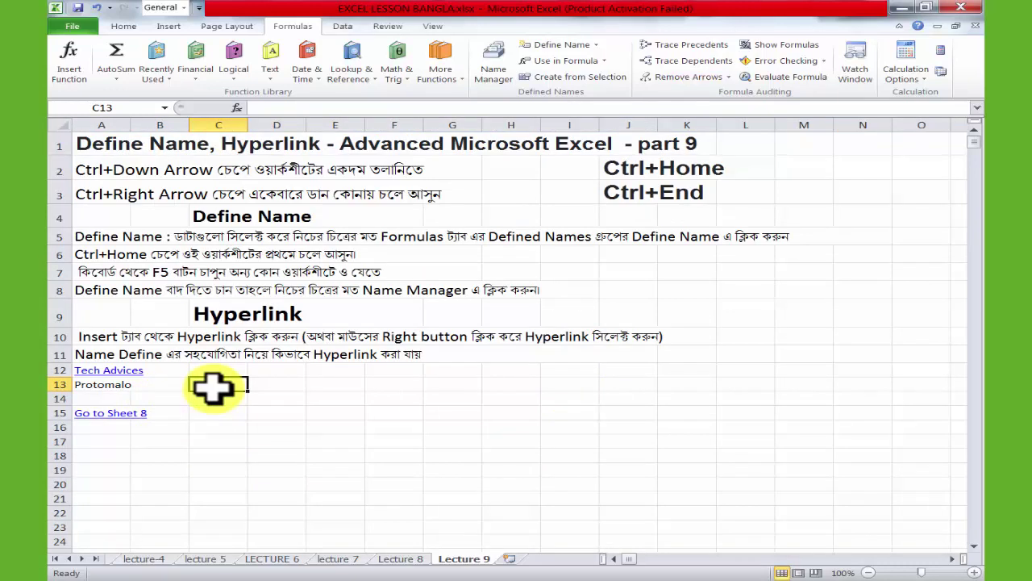
Enter the text 'bbc' in cell C13 and reselect that cell.
{"action": "type", "text": "bbc"}
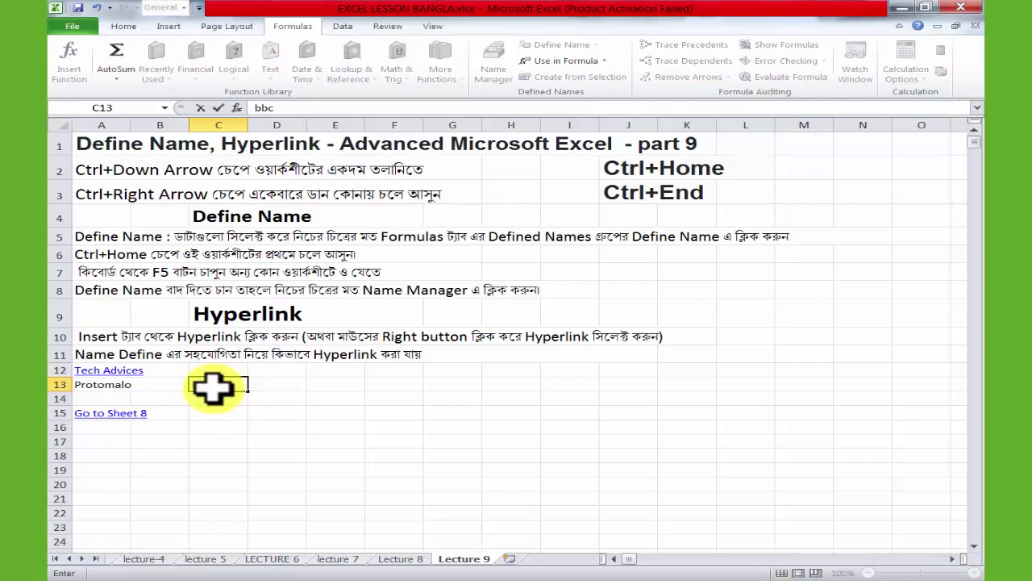
{"action": "left_click", "coordinate": [277, 412]}
{"action": "left_click", "coordinate": [214, 384]}
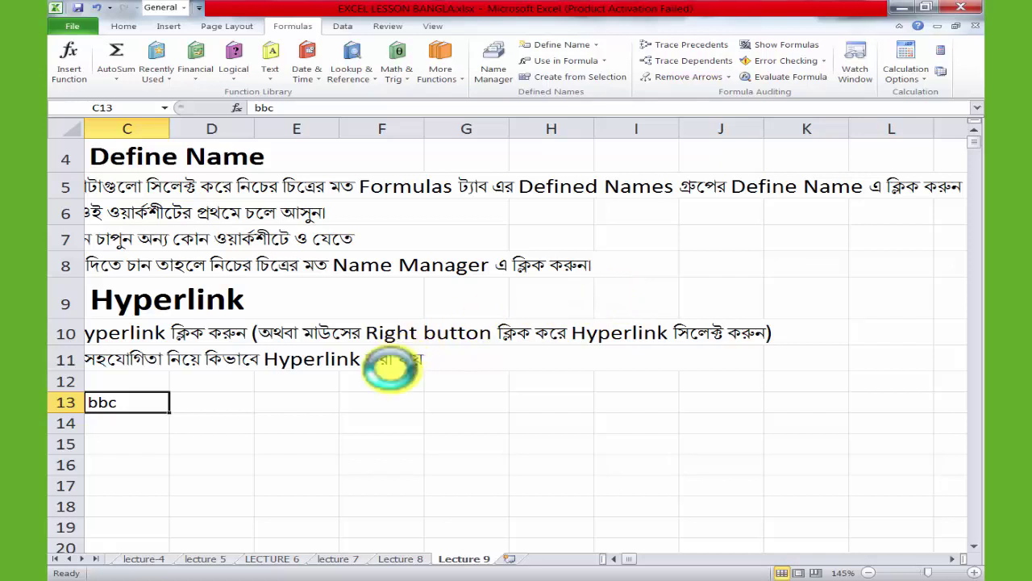
{"action": "scroll", "coordinate": [436, 387], "scroll_direction": "down", "scroll_amount": 1}
{"action": "scroll", "coordinate": [555, 537], "scroll_direction": "up", "scroll_amount": 2}
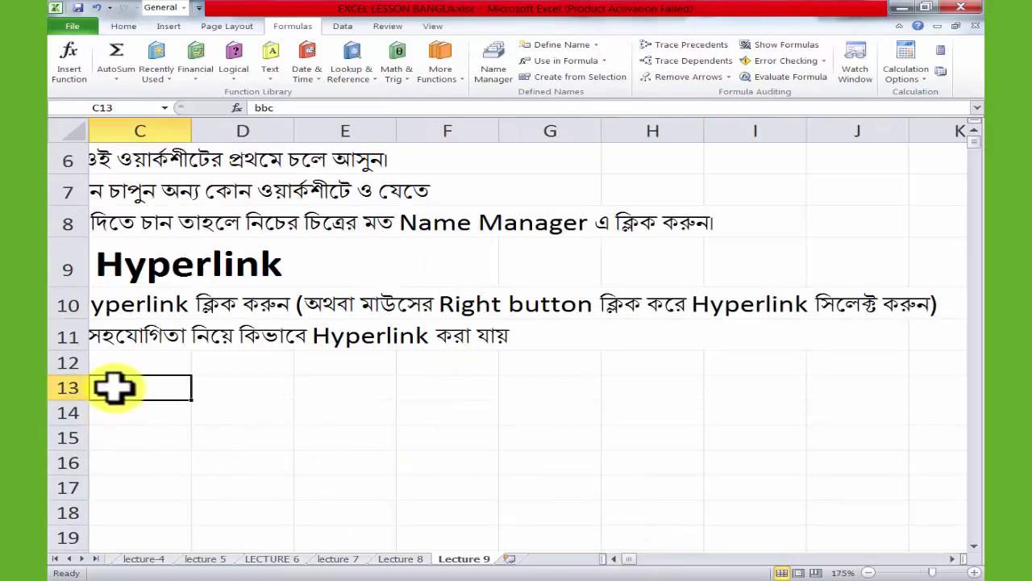
{"action": "left_click_drag", "start_coordinate": [635, 558], "coordinate": [606, 558]}
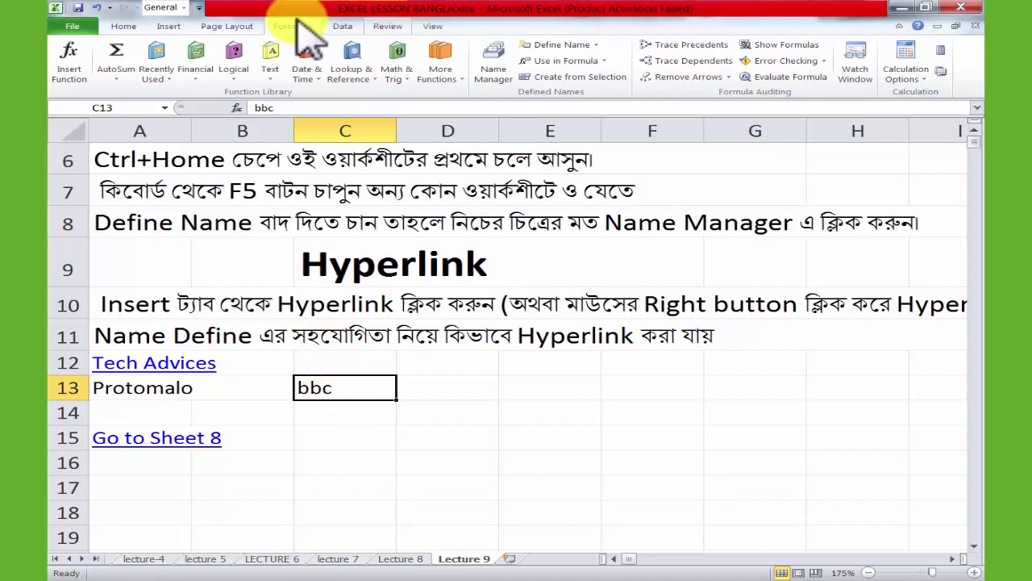
Hyperlink C13's 'bbc' to an existing web page using the pasted bbc.com address.
{"action": "left_click", "coordinate": [163, 26]}
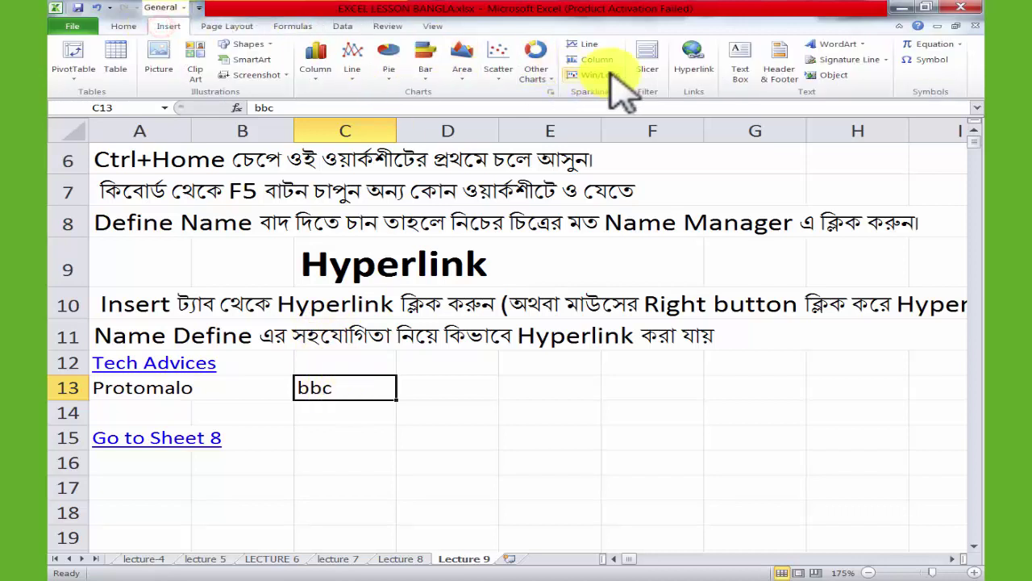
{"action": "left_click", "coordinate": [693, 61]}
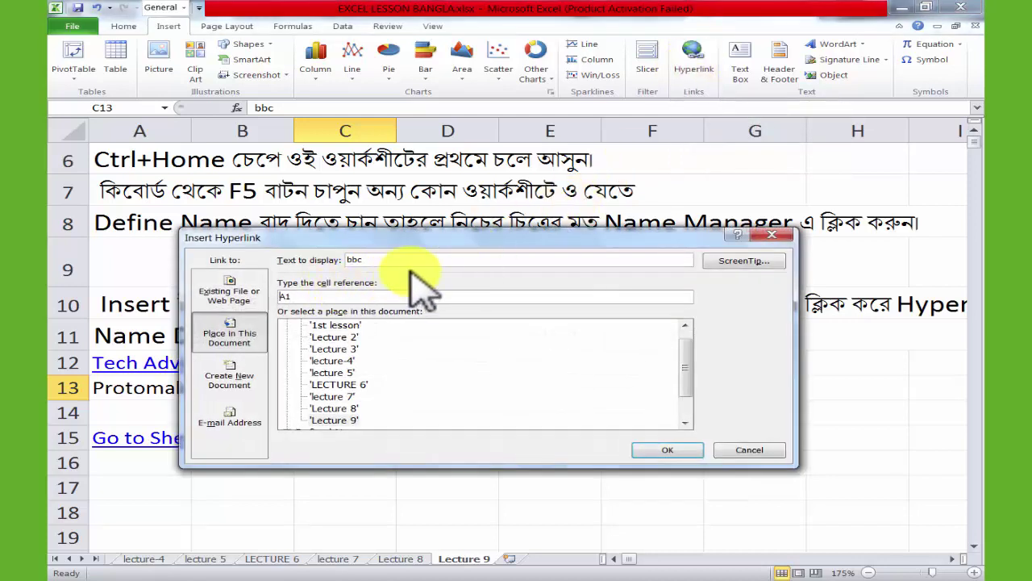
{"action": "left_click_drag", "start_coordinate": [477, 236], "coordinate": [595, 243]}
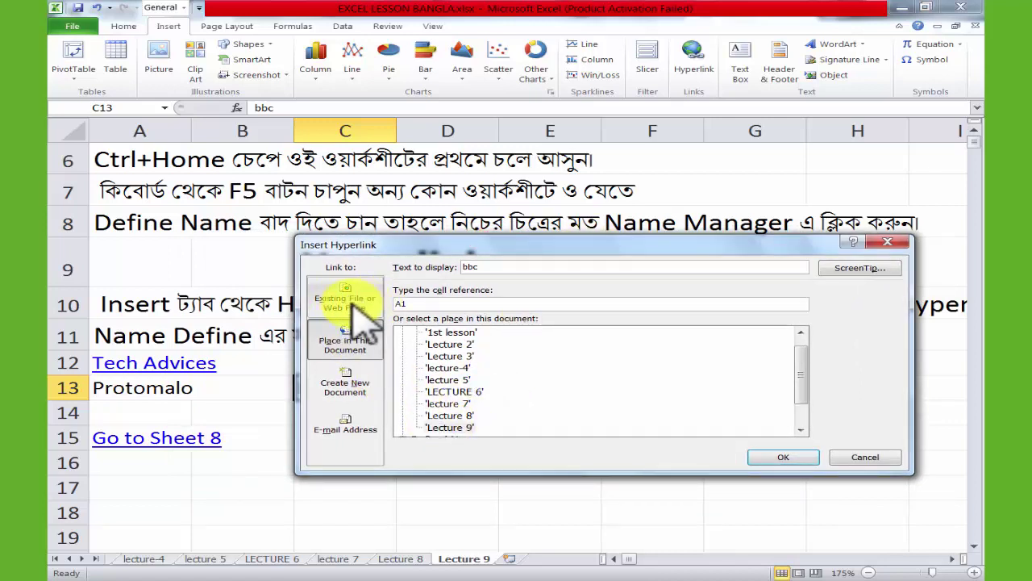
{"action": "left_click", "coordinate": [345, 300]}
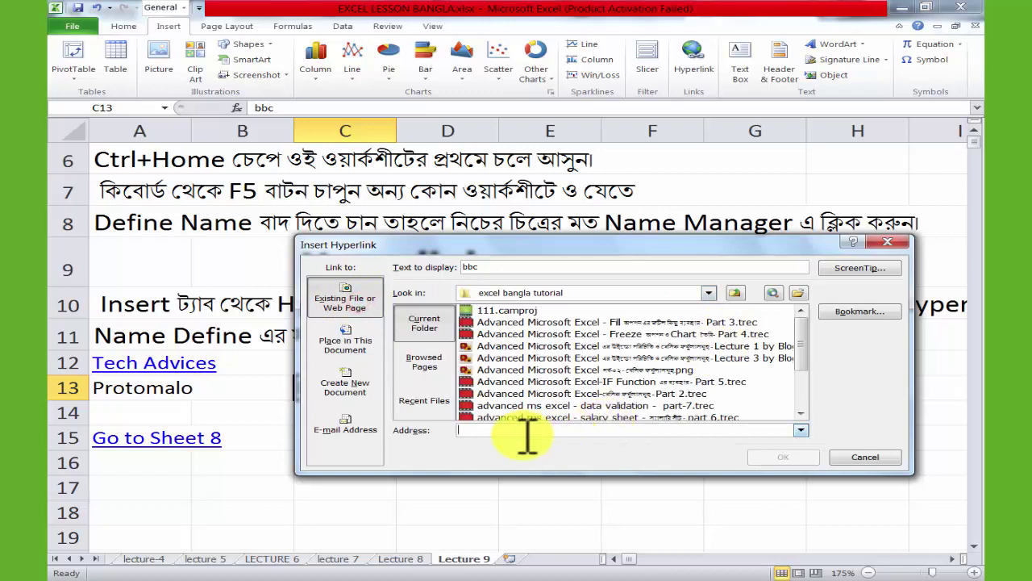
{"action": "left_click", "coordinate": [526, 430]}
{"action": "type", "text": "http://techadvices.org/"}
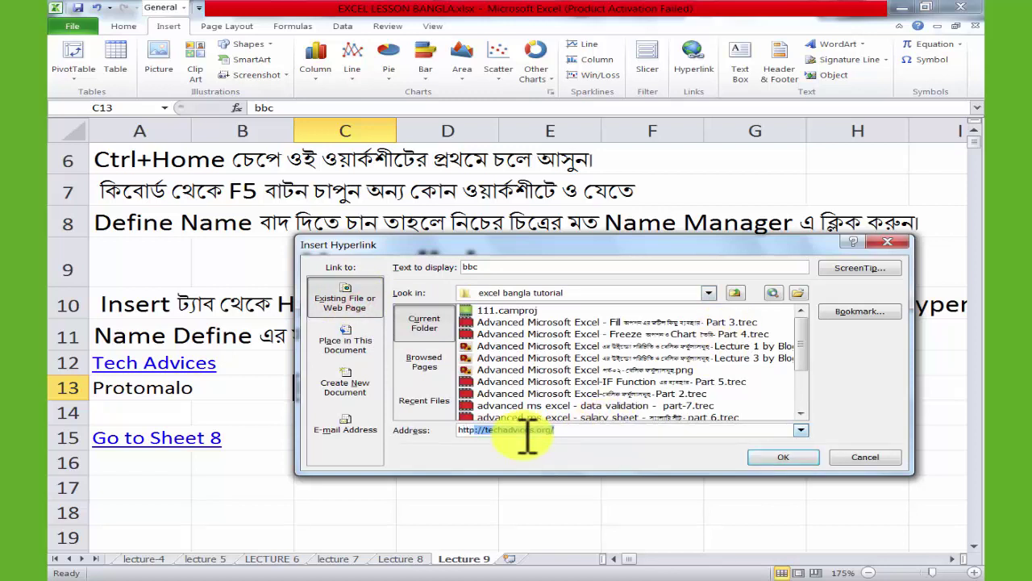
{"action": "left_click", "coordinate": [524, 429]}
{"action": "type", "text": "http://bbc.com/"}
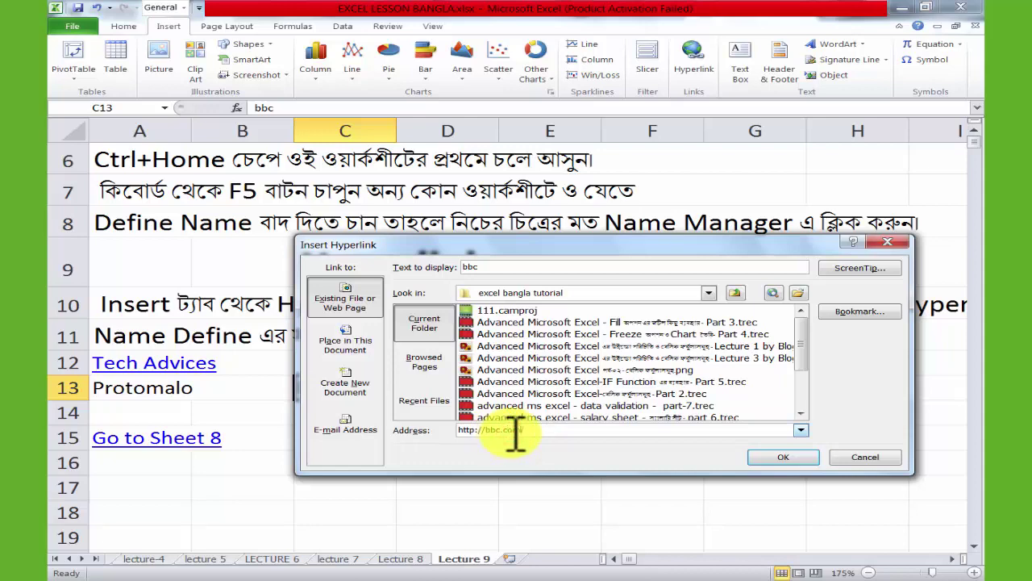
{"action": "left_click", "coordinate": [776, 457]}
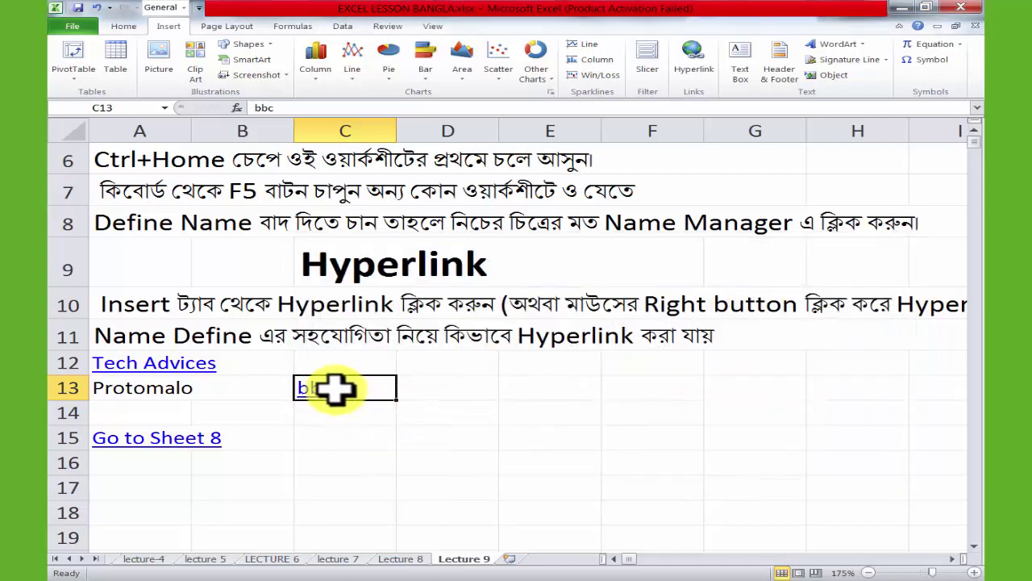
{"action": "left_click", "coordinate": [479, 387]}
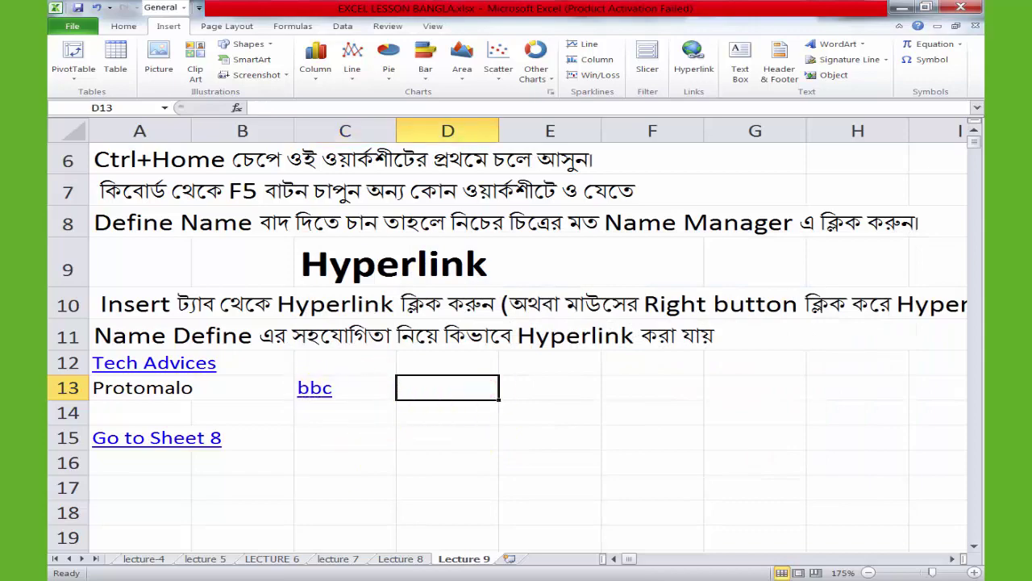
{"action": "key", "text": "alt+Tab"}
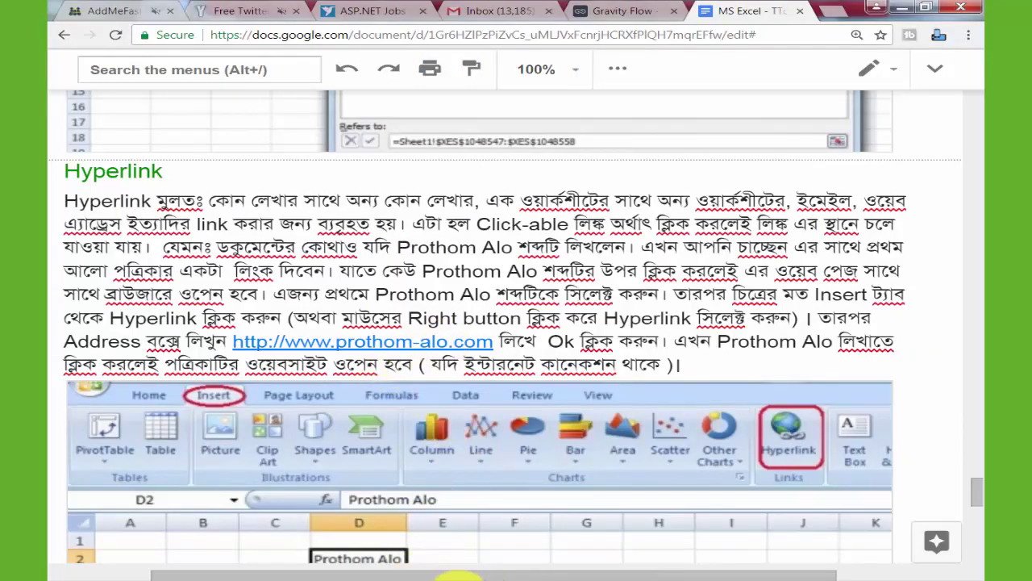
{"action": "key", "text": "alt+Tab"}
{"action": "left_click", "coordinate": [334, 387]}
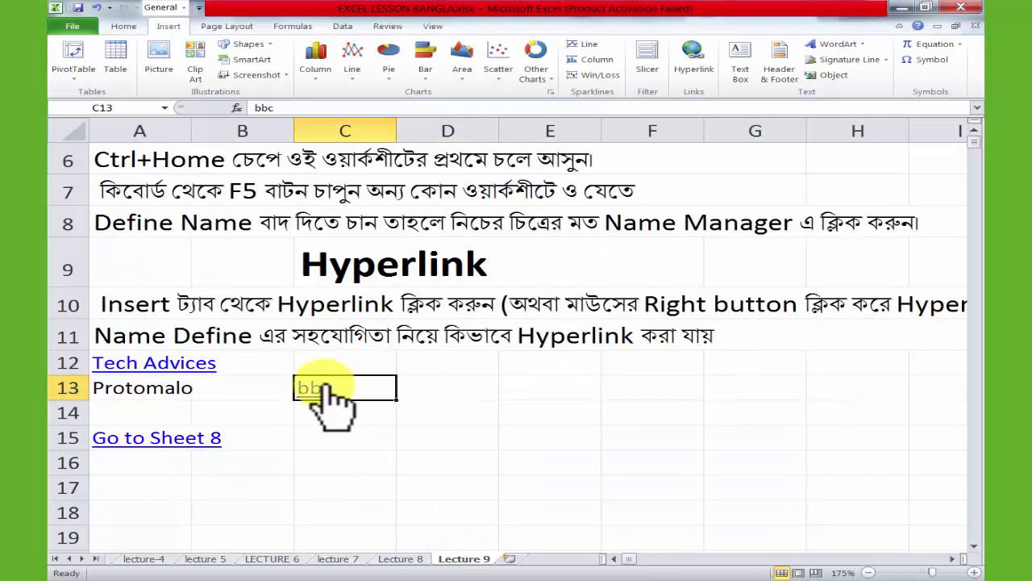
{"action": "right_click", "coordinate": [325, 385]}
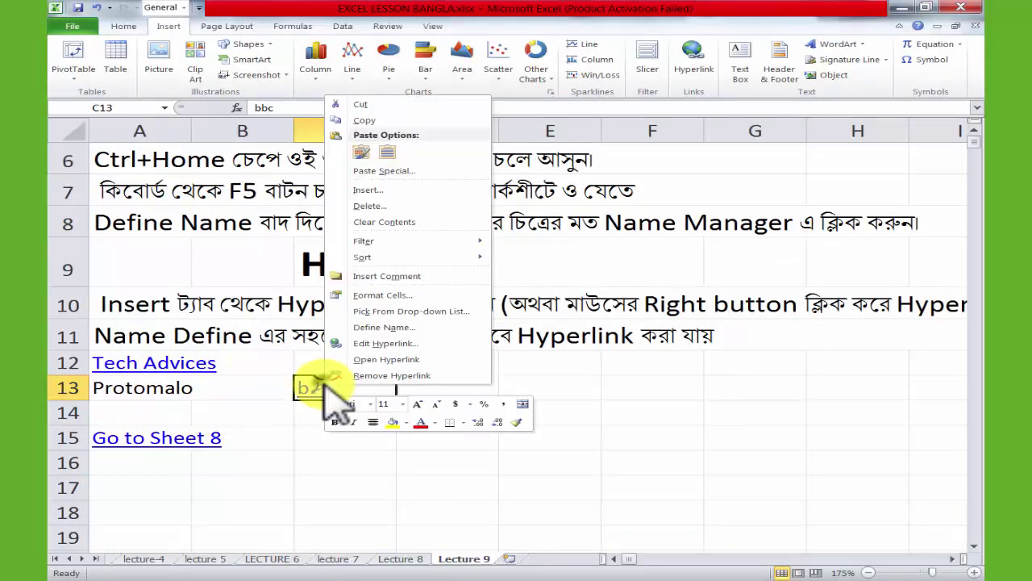
{"action": "left_click", "coordinate": [719, 409]}
{"action": "key", "text": "alt+Tab"}
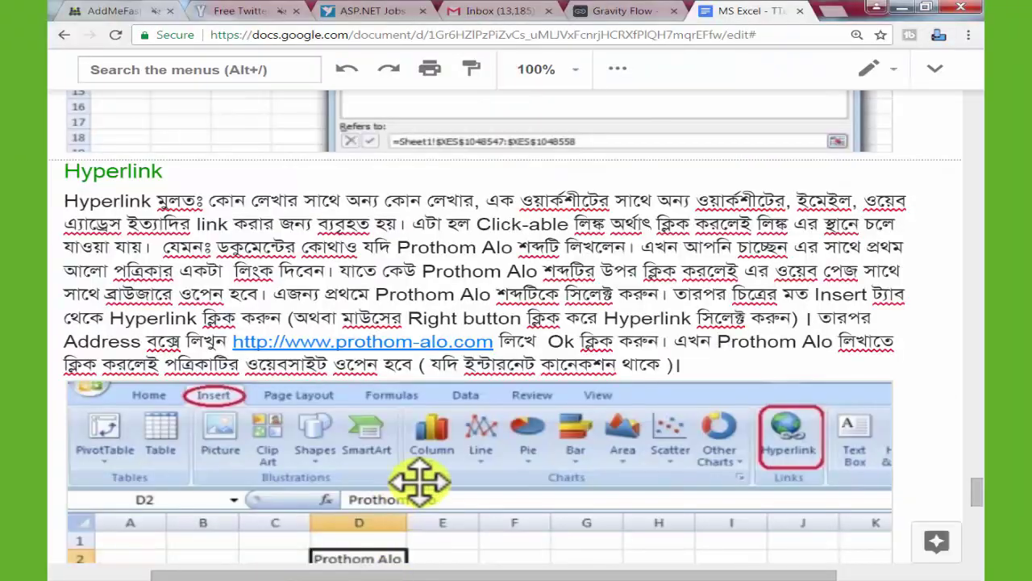
{"action": "scroll", "coordinate": [635, 343], "scroll_direction": "down", "scroll_amount": 3}
{"action": "scroll", "coordinate": [633, 345], "scroll_direction": "down", "scroll_amount": 2}
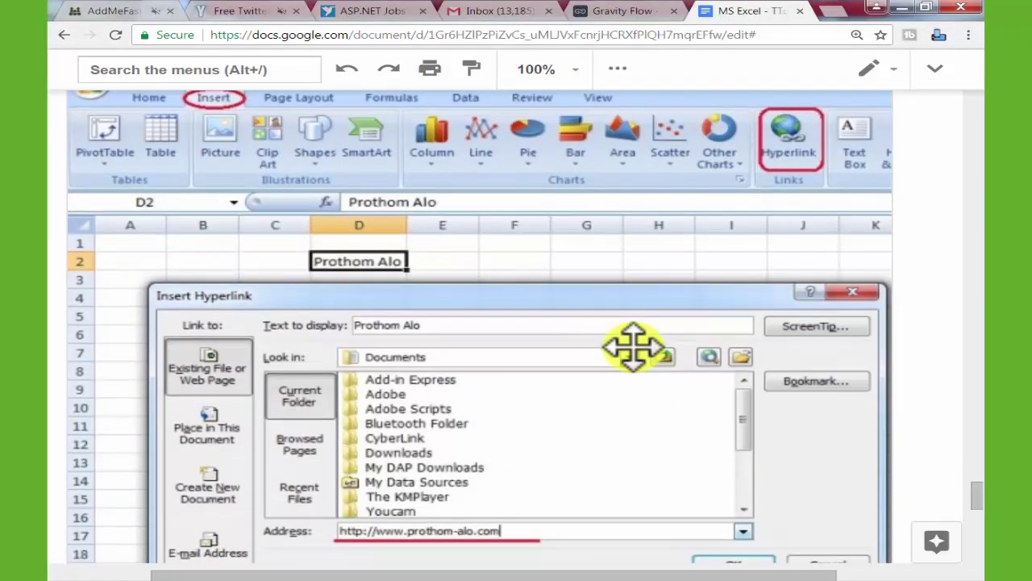
{"action": "scroll", "coordinate": [633, 346], "scroll_direction": "down", "scroll_amount": 1}
{"action": "scroll", "coordinate": [633, 347], "scroll_direction": "down", "scroll_amount": 2}
{"action": "scroll", "coordinate": [635, 348], "scroll_direction": "down", "scroll_amount": 2}
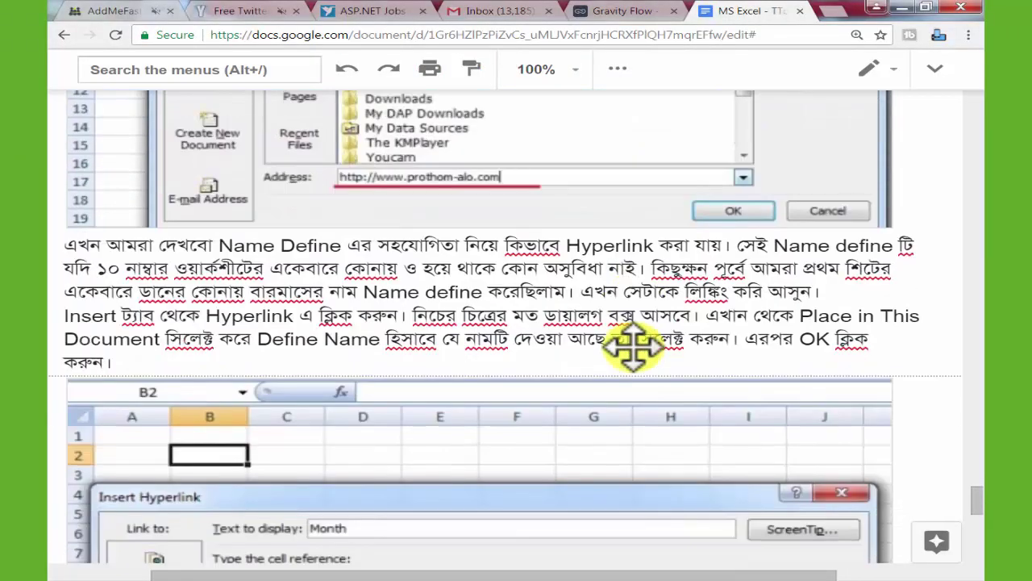
{"action": "scroll", "coordinate": [637, 348], "scroll_direction": "down", "scroll_amount": 1}
{"action": "scroll", "coordinate": [635, 347], "scroll_direction": "down", "scroll_amount": 1}
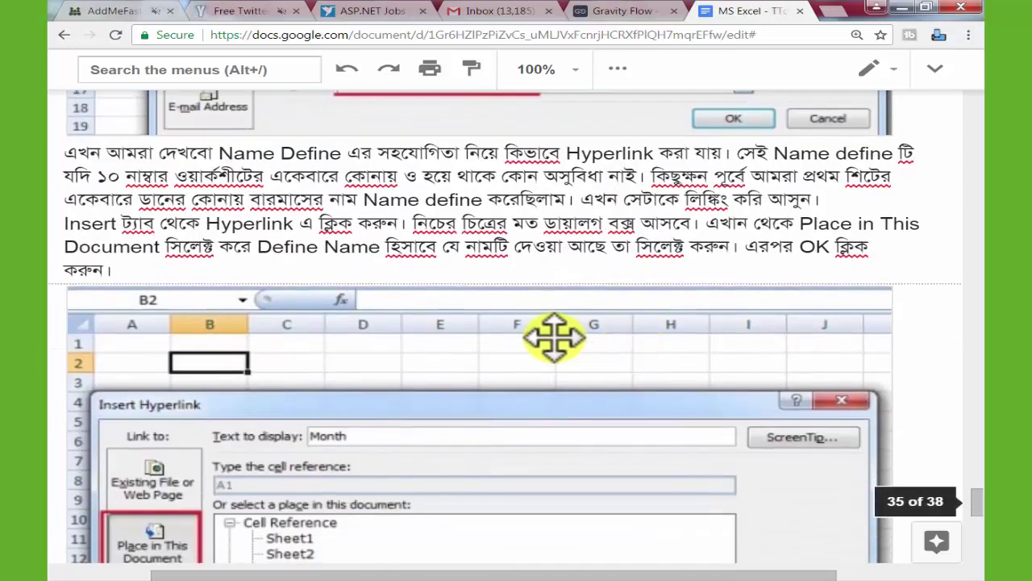
{"action": "scroll", "coordinate": [553, 338], "scroll_direction": "down", "scroll_amount": 1}
{"action": "scroll", "coordinate": [553, 338], "scroll_direction": "up", "scroll_amount": 1}
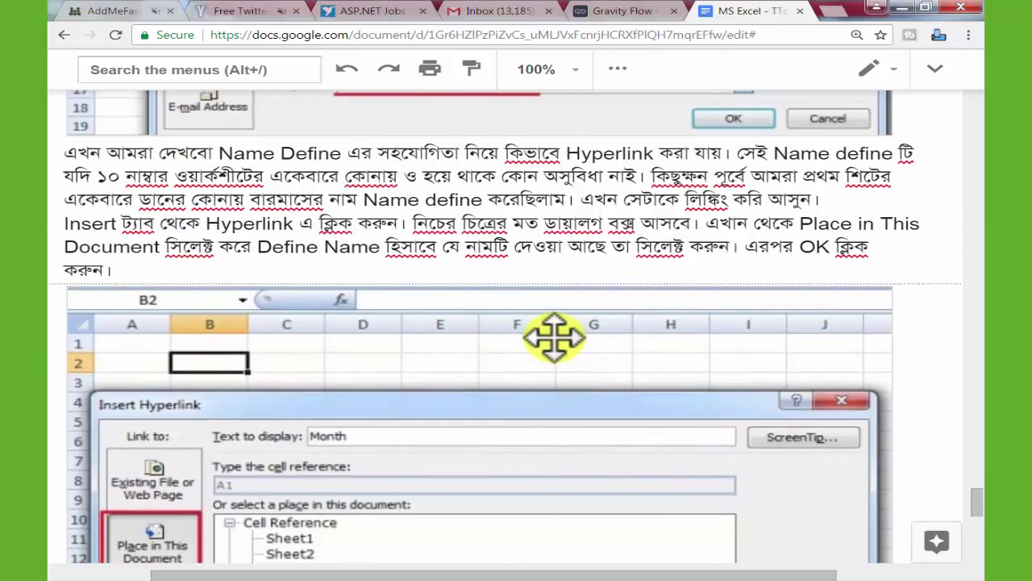
{"action": "scroll", "coordinate": [553, 337], "scroll_direction": "down", "scroll_amount": 2}
{"action": "scroll", "coordinate": [553, 337], "scroll_direction": "down", "scroll_amount": 1}
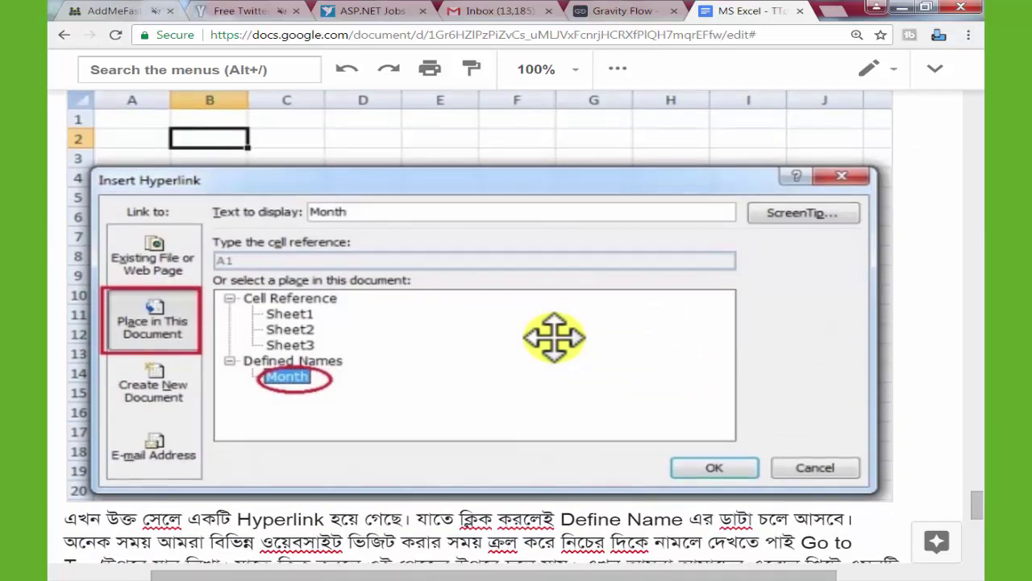
{"action": "scroll", "coordinate": [553, 337], "scroll_direction": "down", "scroll_amount": 3}
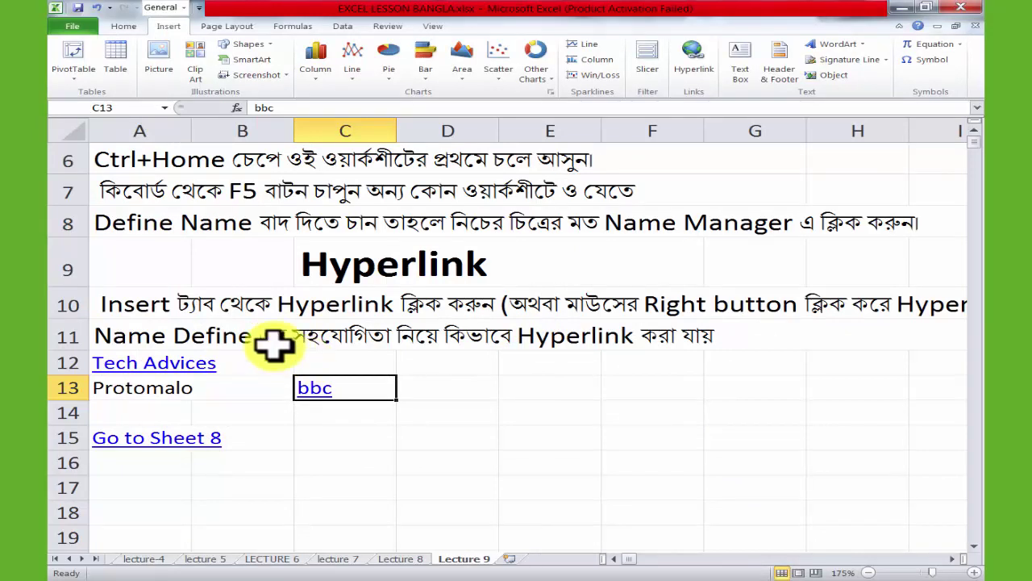
Remove the hyperlink from 'Tech Advices' in cell A12 via its right-click menu.
{"action": "left_click", "coordinate": [246, 415]}
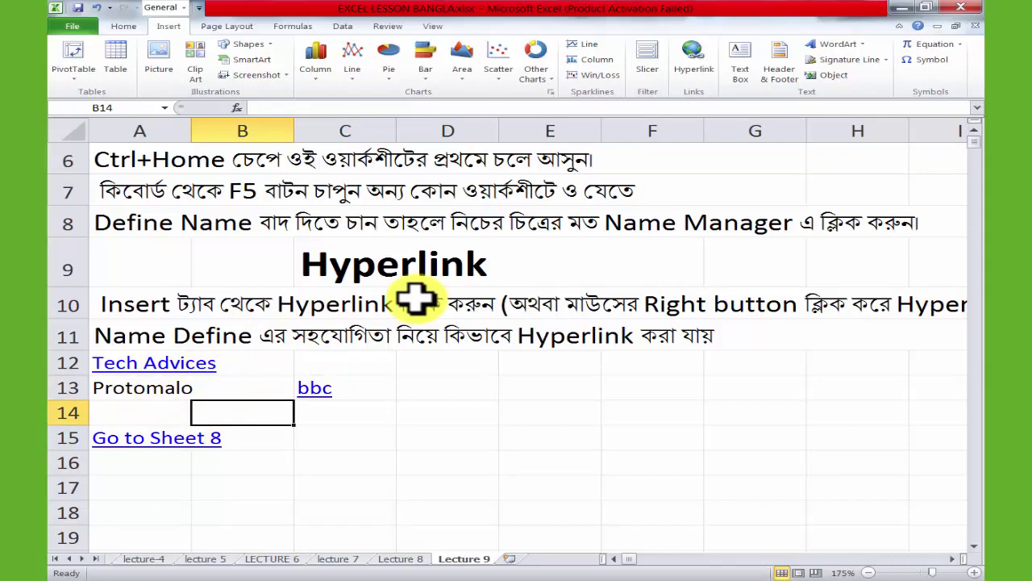
{"action": "right_click", "coordinate": [139, 368]}
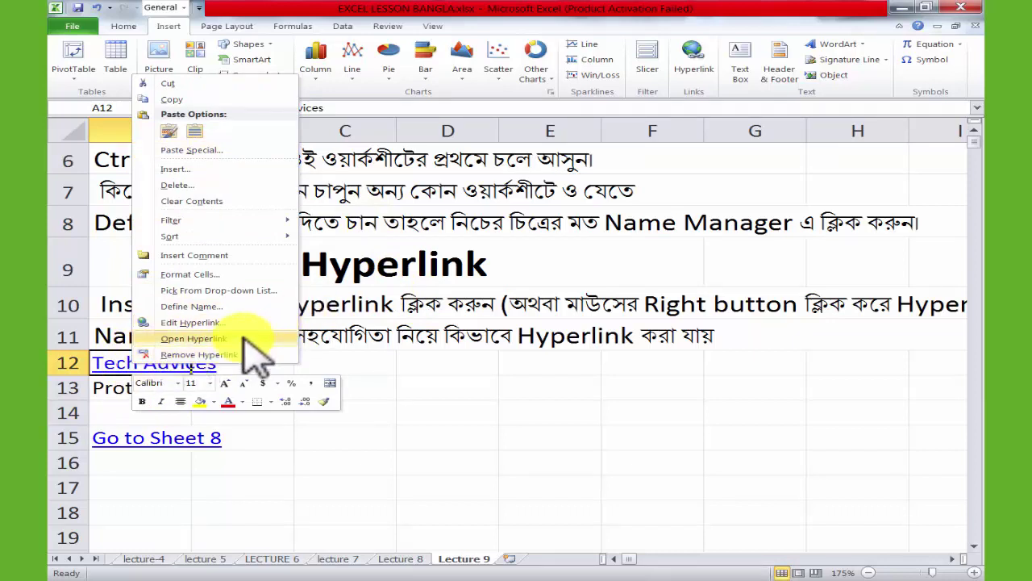
{"action": "left_click", "coordinate": [219, 354]}
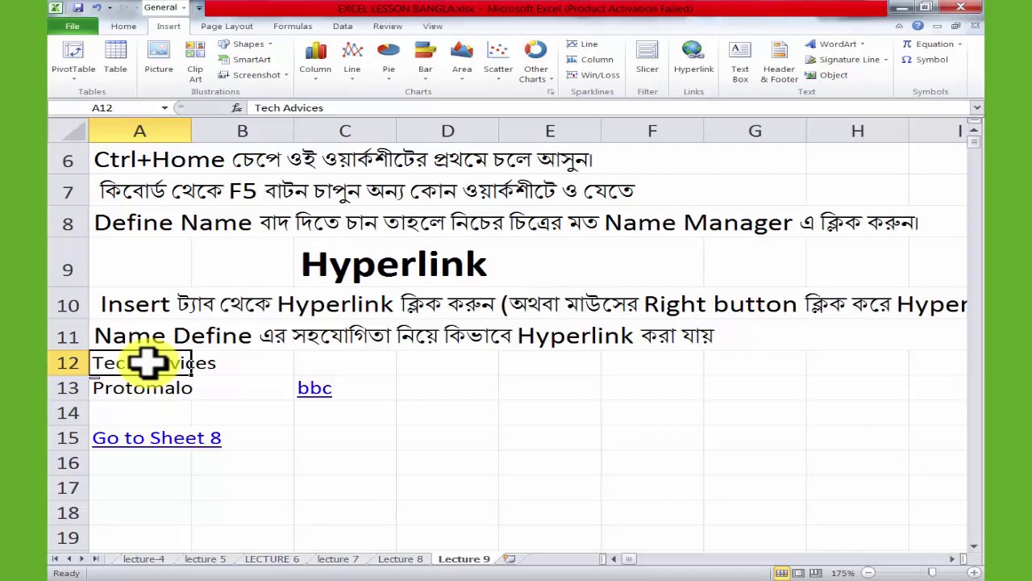
{"action": "scroll", "coordinate": [354, 231], "scroll_direction": "up", "scroll_amount": 2}
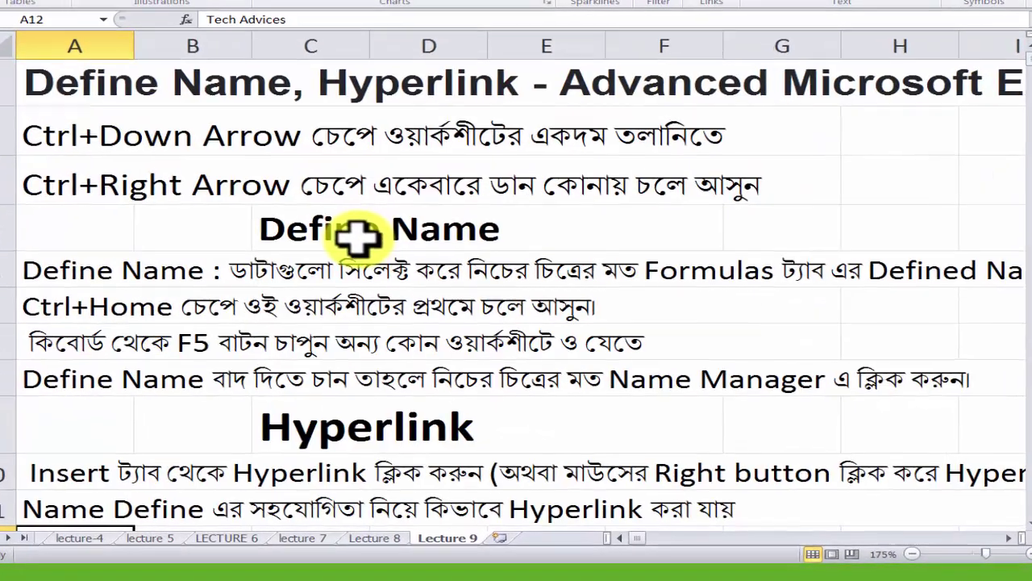